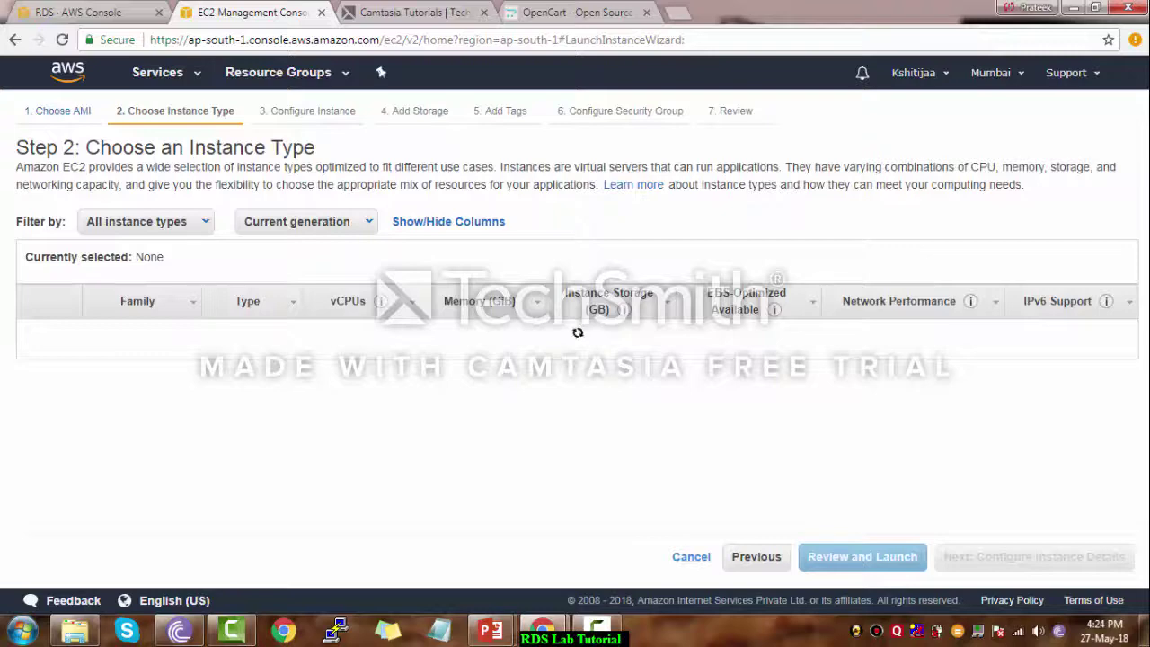
Skip ahead to tags and give the new instance the Name tag 'Shoppingiesta'
click(1034, 557)
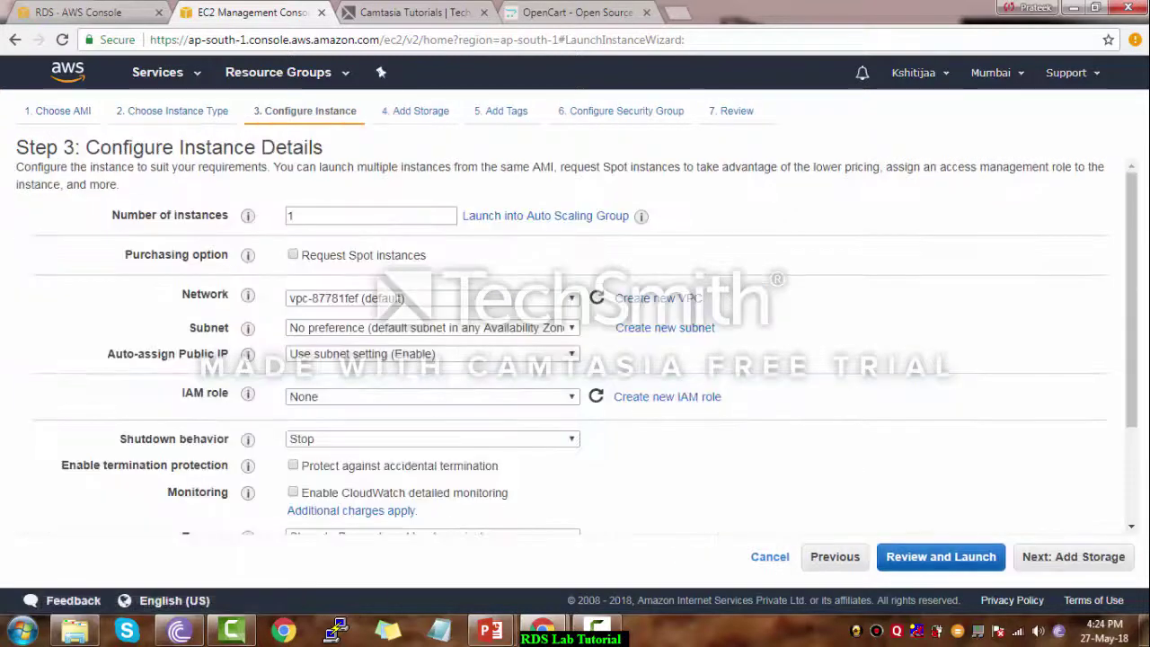
click(1073, 556)
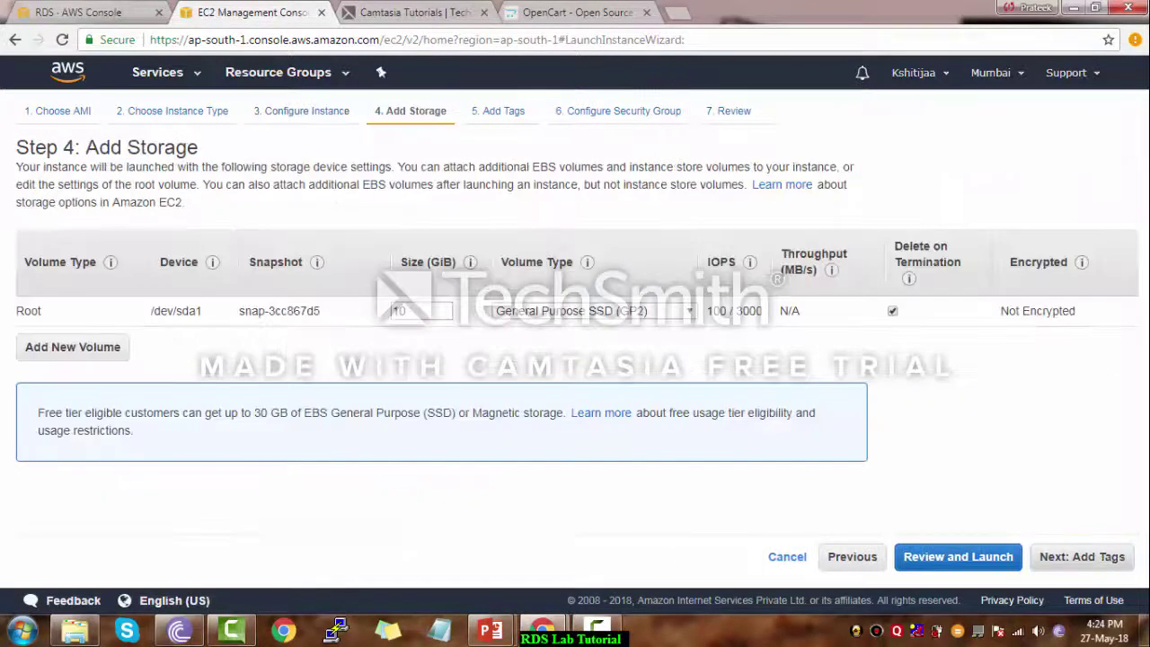
click(1082, 556)
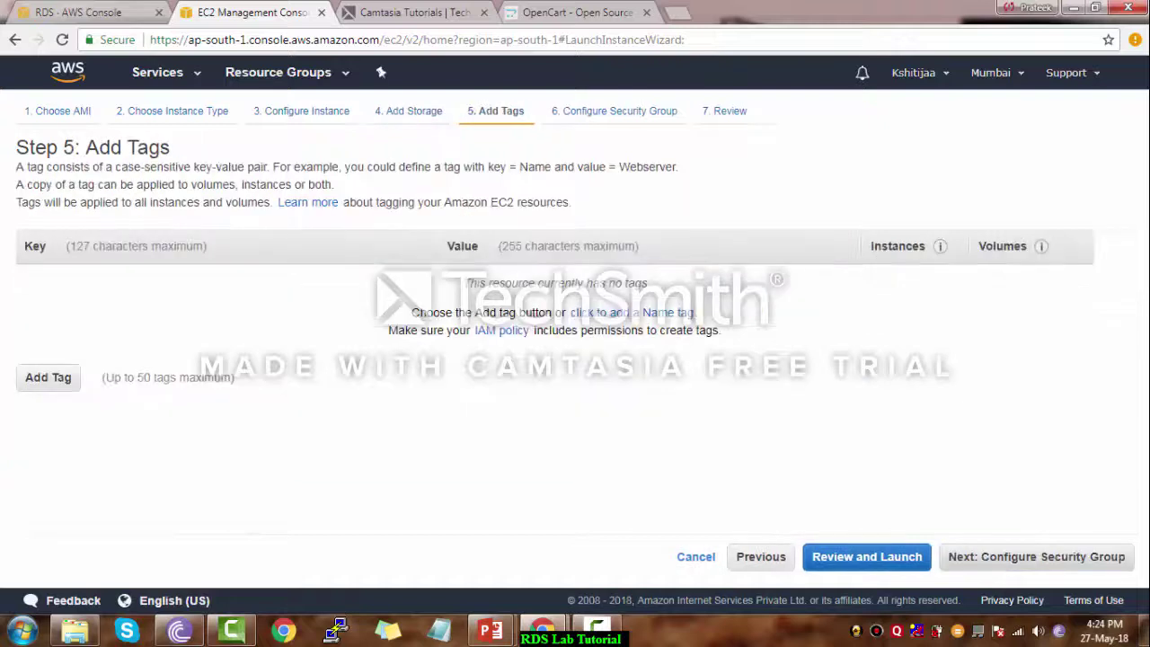
click(632, 312)
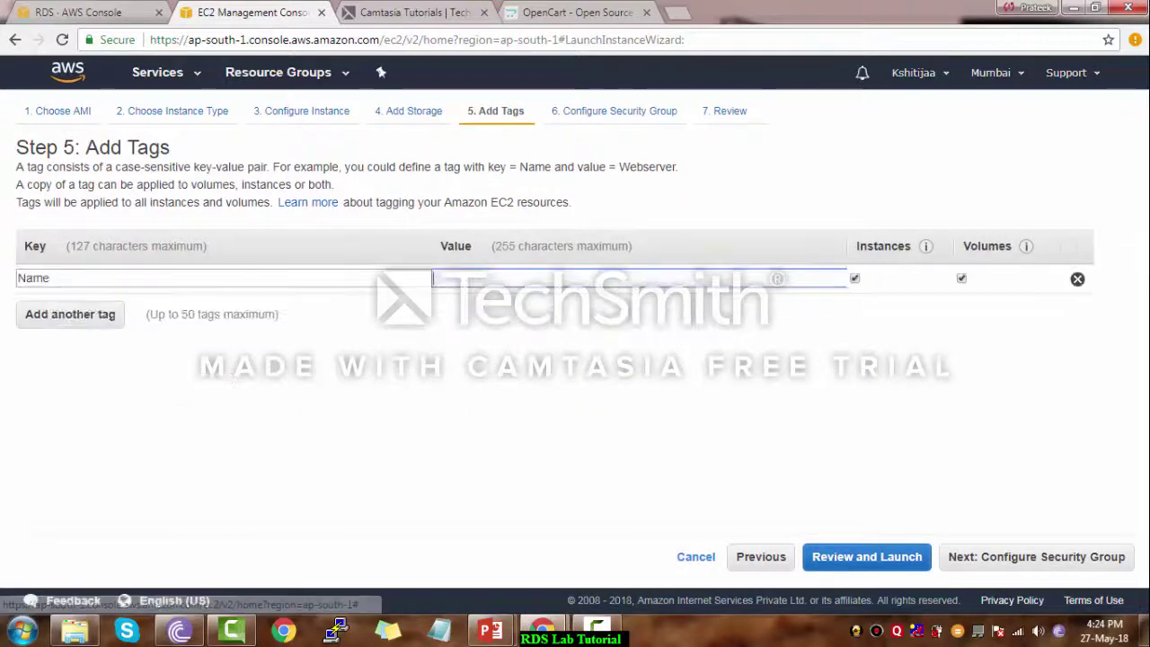
text(S)
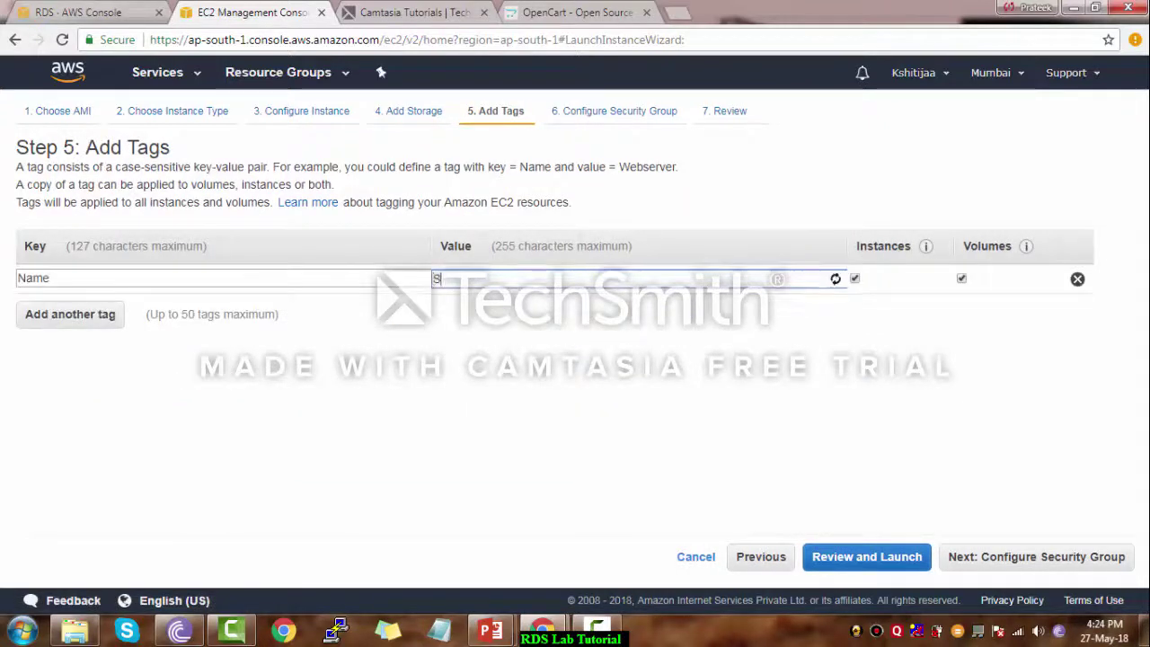
text(h)
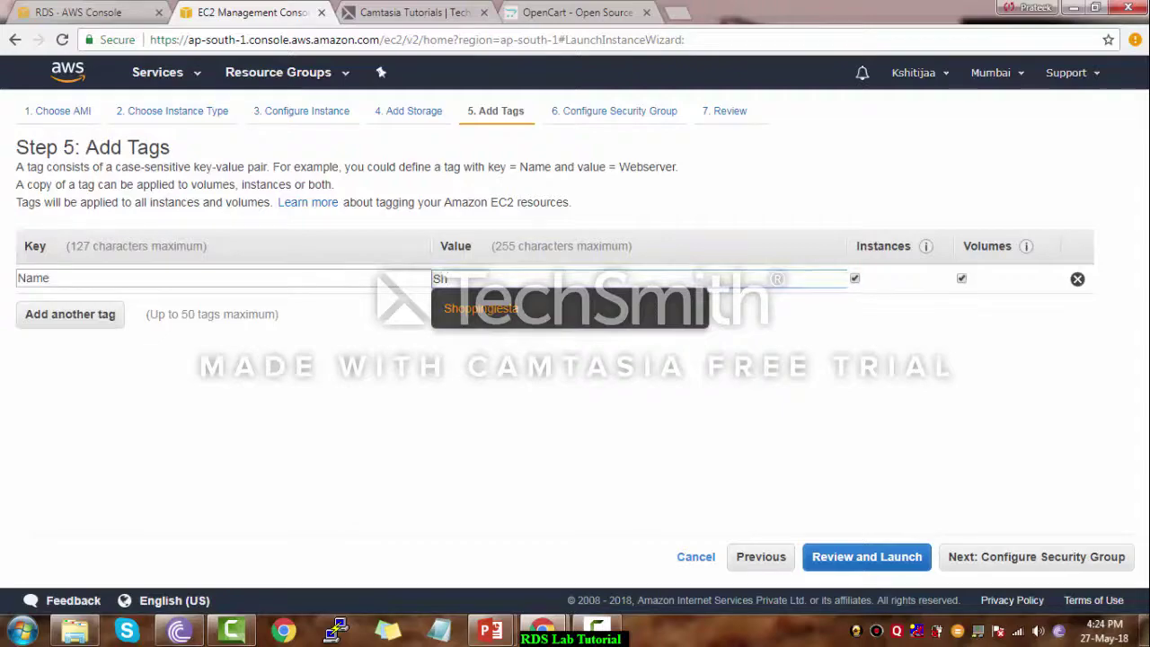
key(Return)
Assign the existing word-launch security group and check its inbound rules
click(1036, 557)
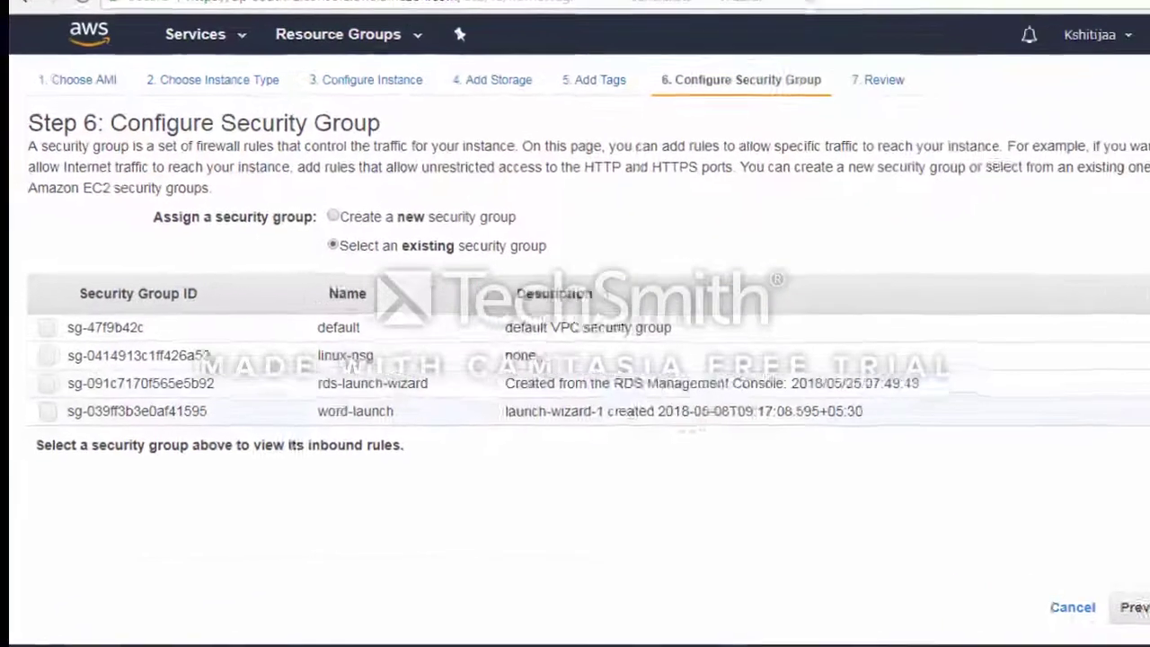
click(48, 412)
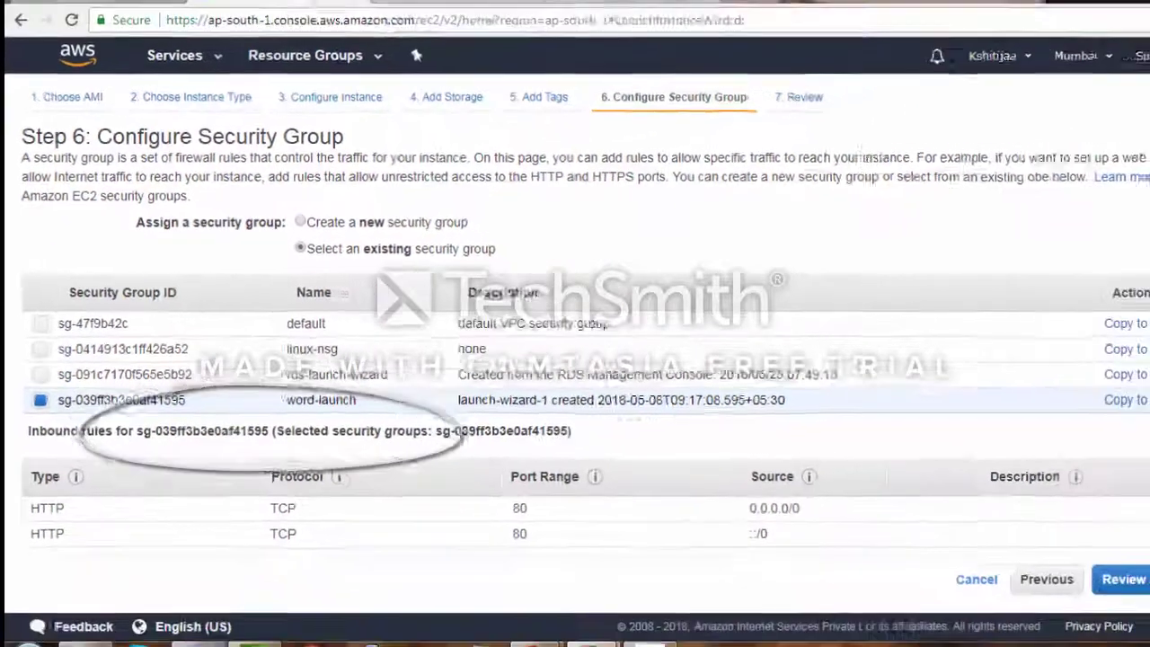
click(1125, 420)
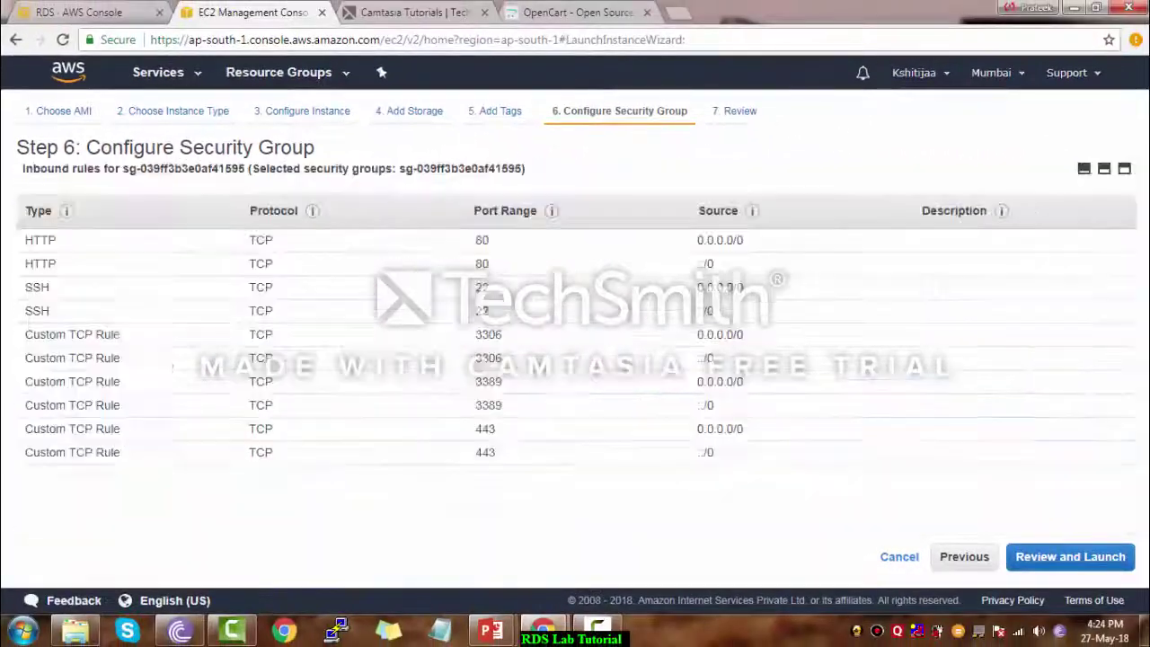
Launch the instance with the existing key pair acknowledged and view the instances list
click(1071, 556)
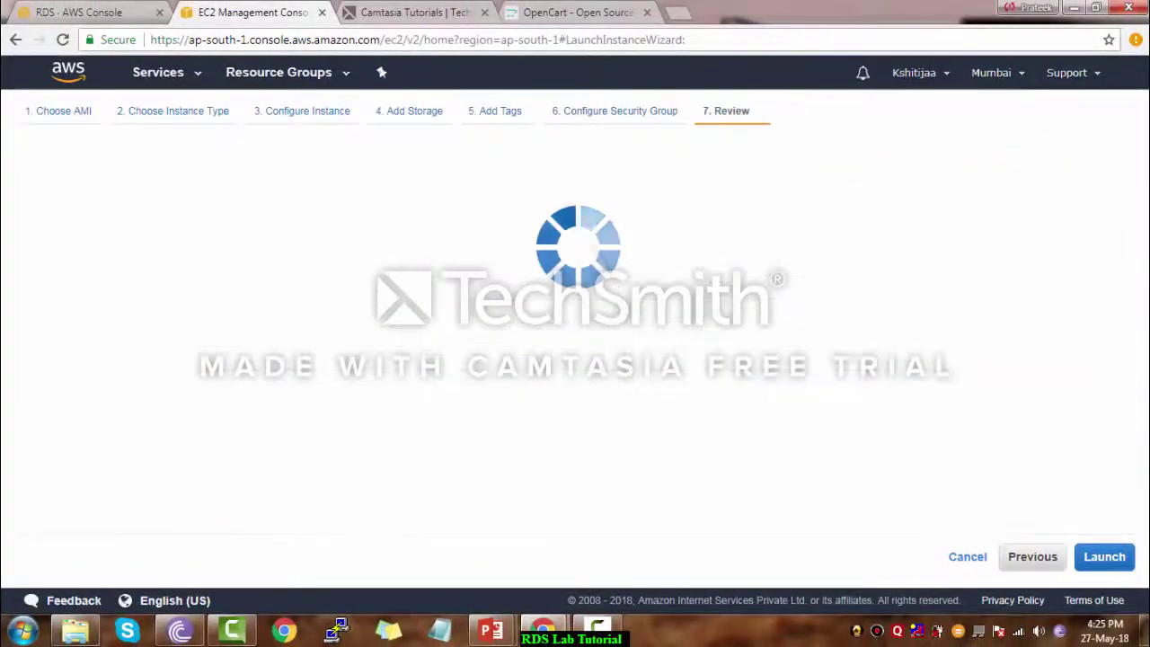
click(1105, 556)
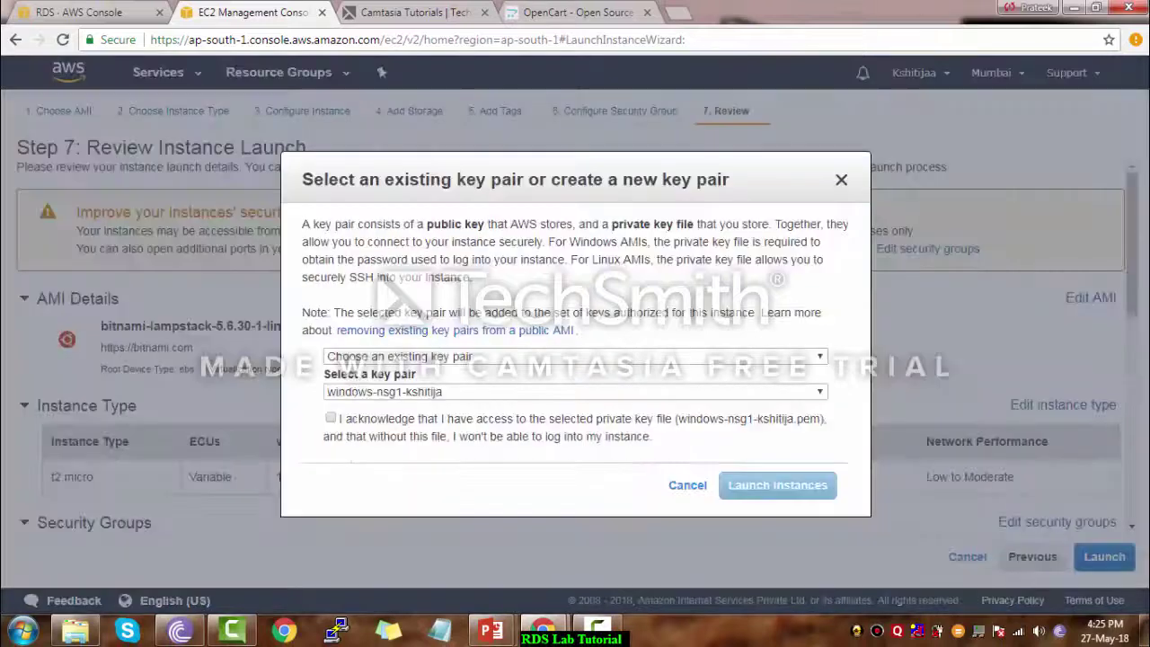
click(331, 418)
click(778, 486)
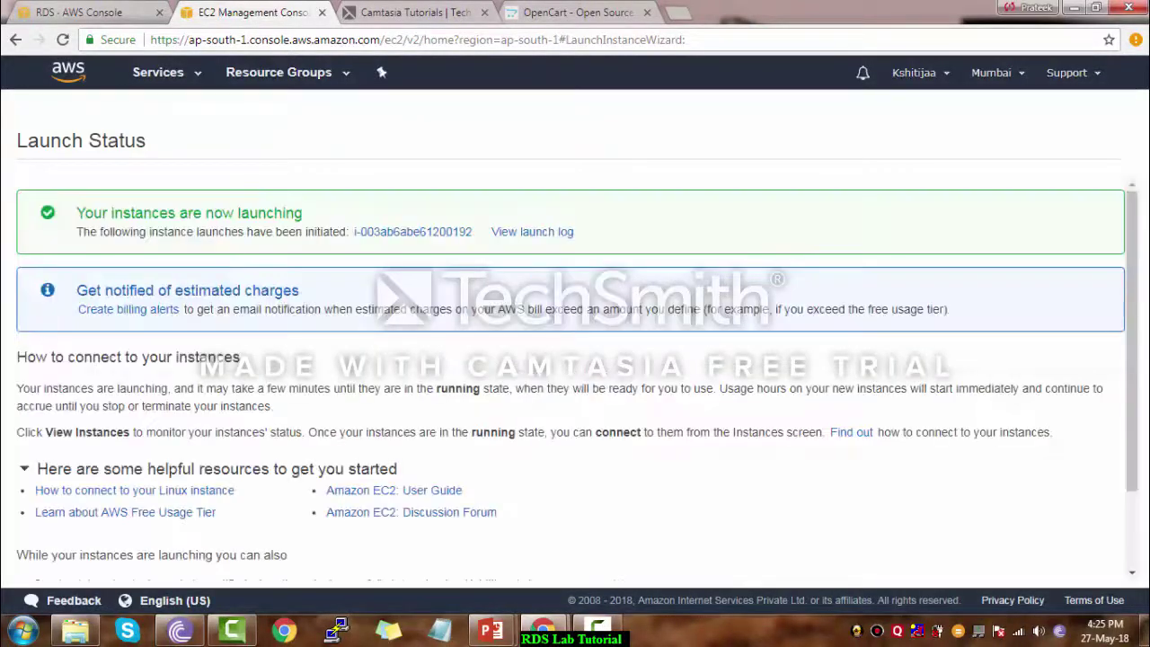
scroll(575, 360, down, 2)
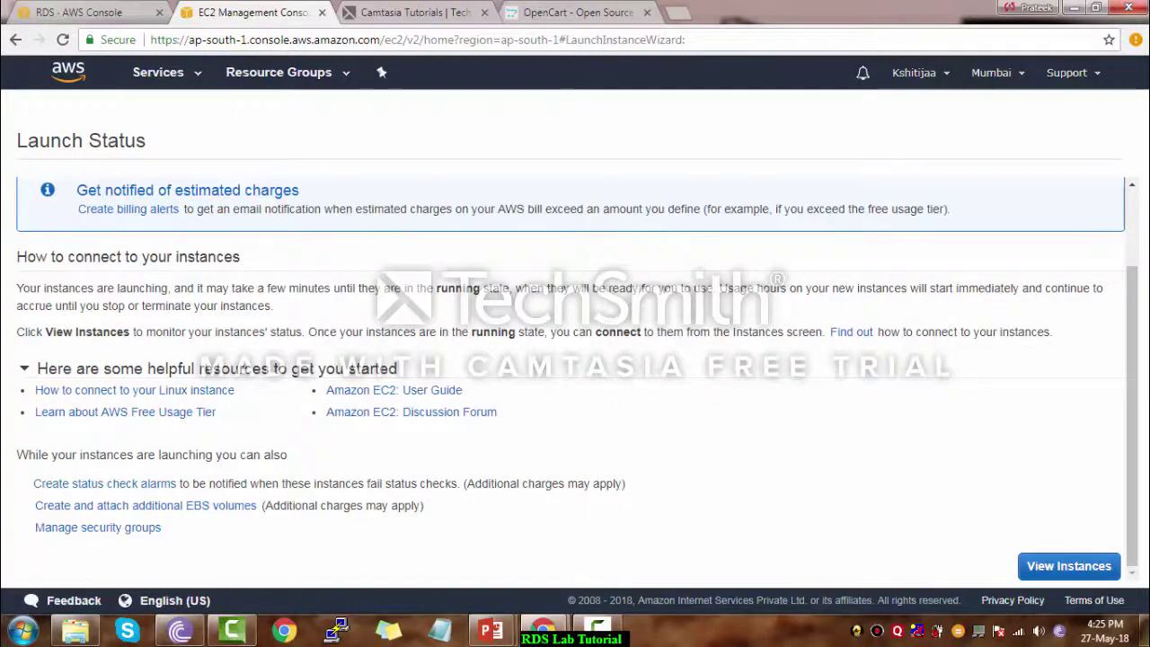
click(1069, 567)
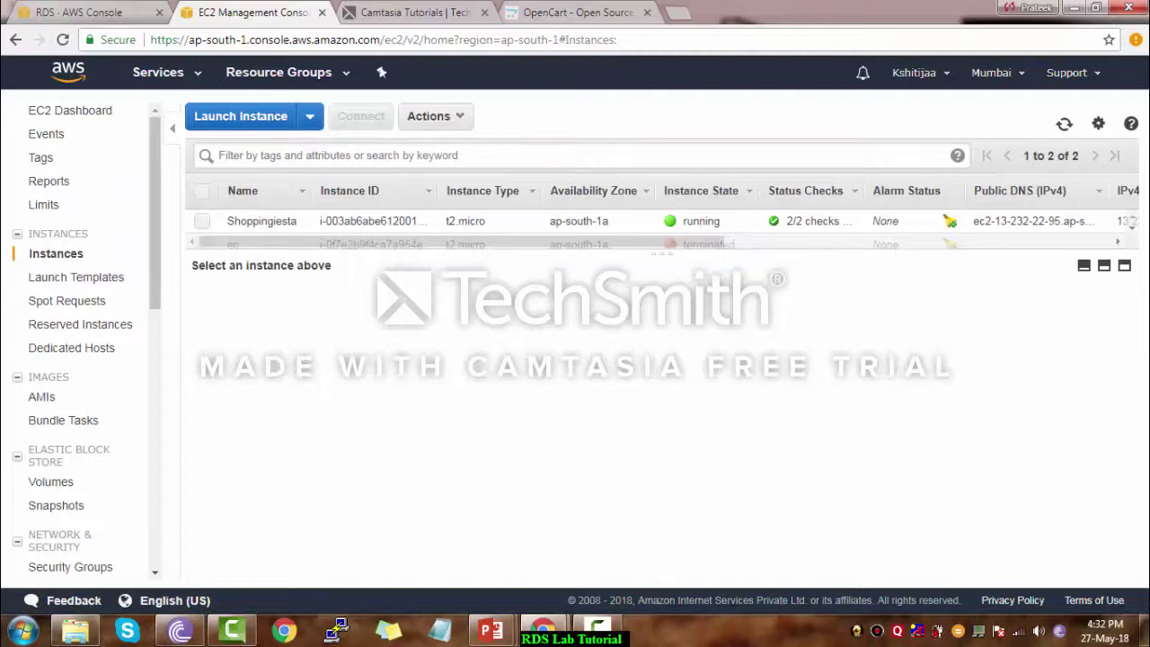
Copy Shoppingiesta's public IP 13.232.22.95 into PuTTY's Host Name field
click(261, 221)
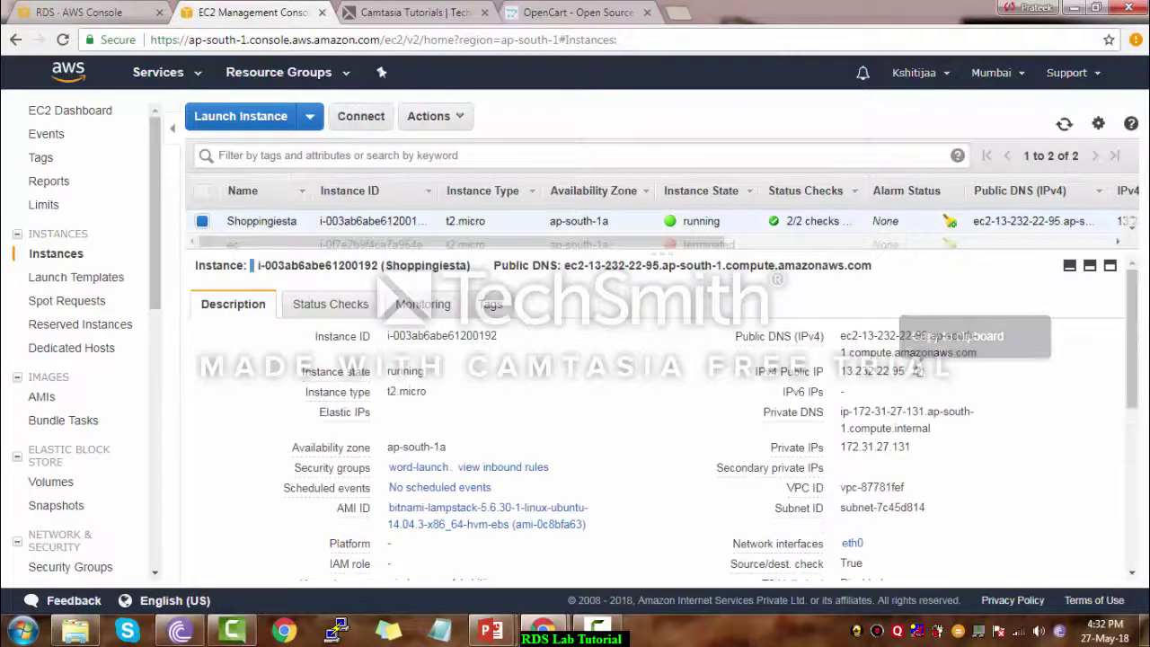
click(918, 370)
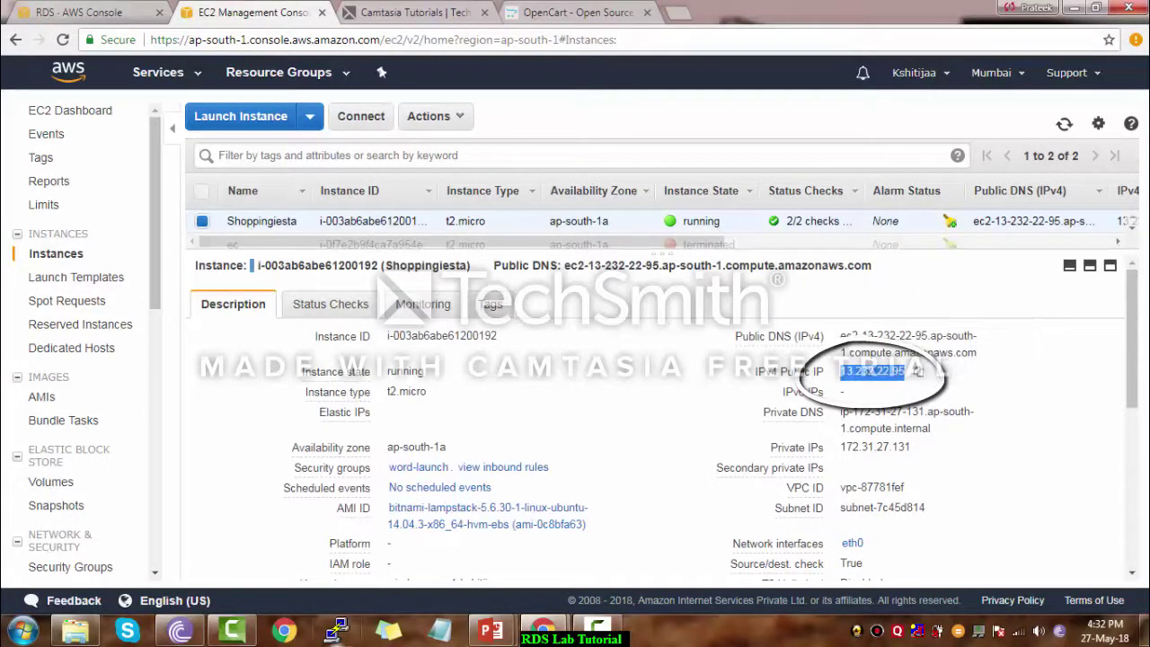
click(337, 631)
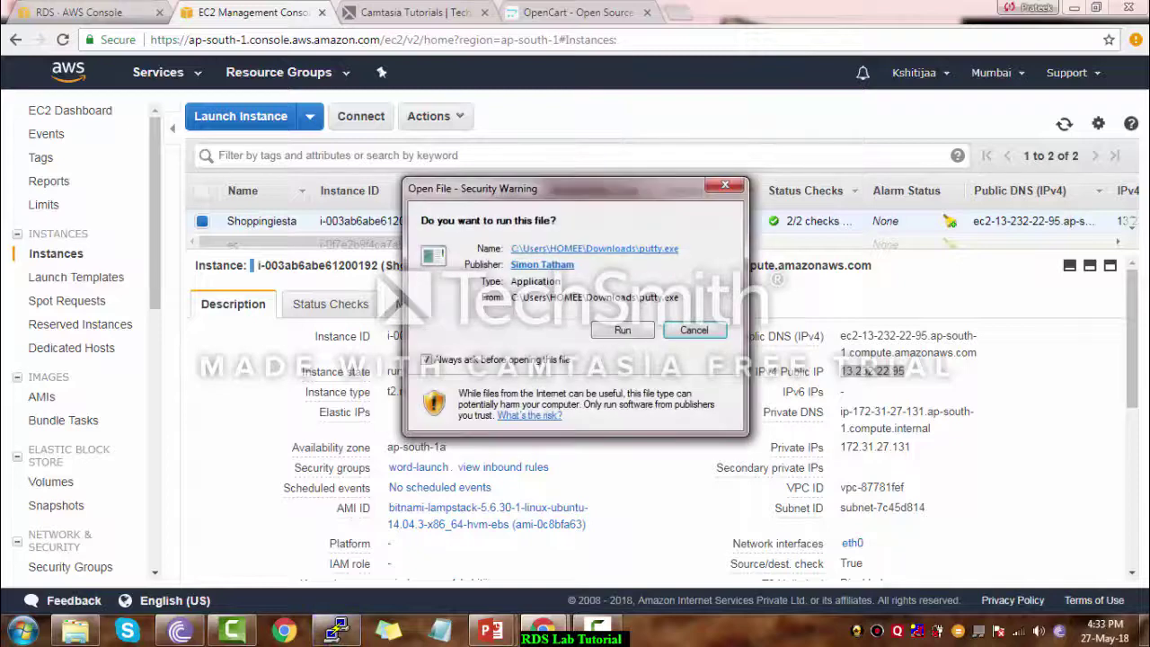
key(Return)
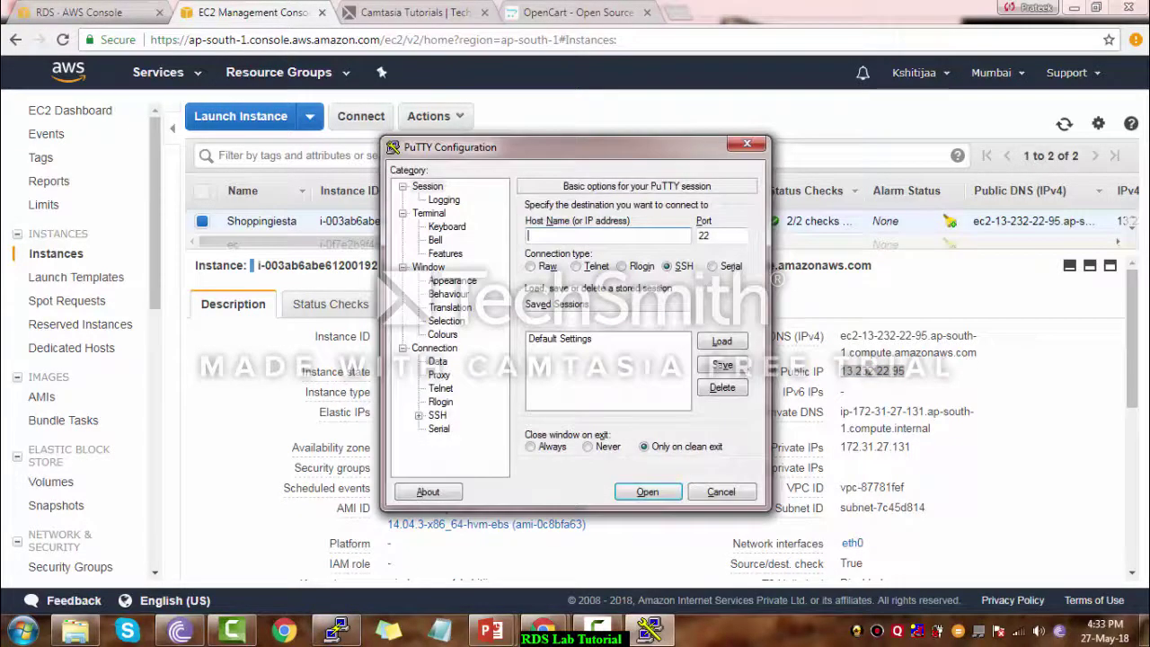
key(ctrl+v)
Load the .ppk private key under SSH Auth and open the session
click(419, 416)
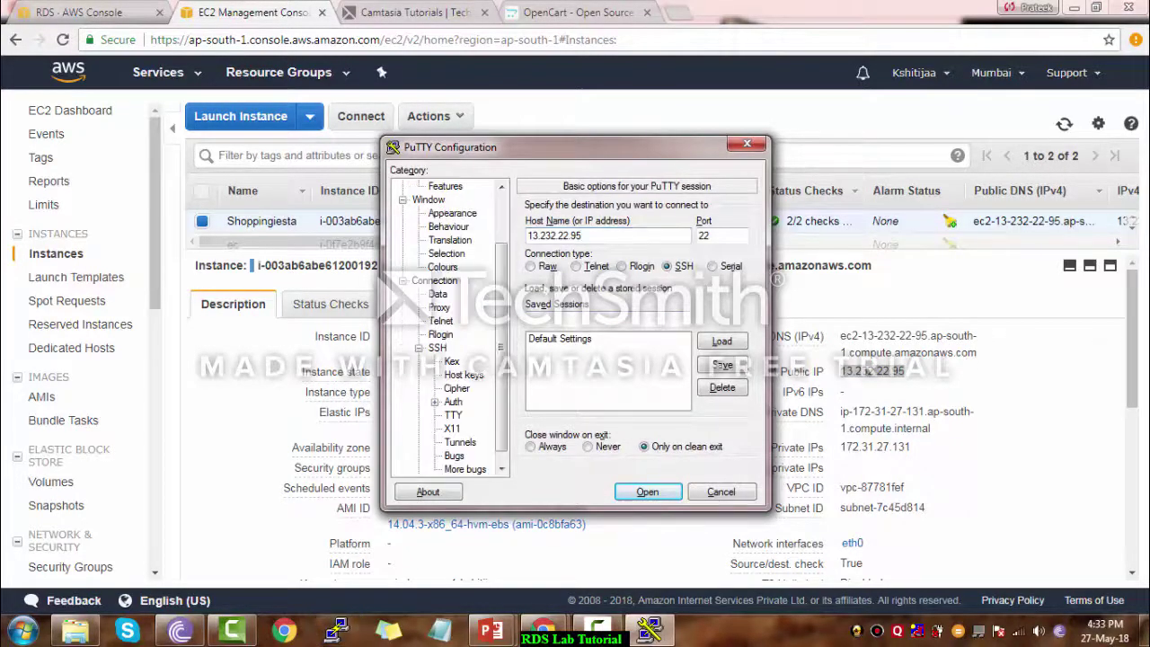
click(453, 401)
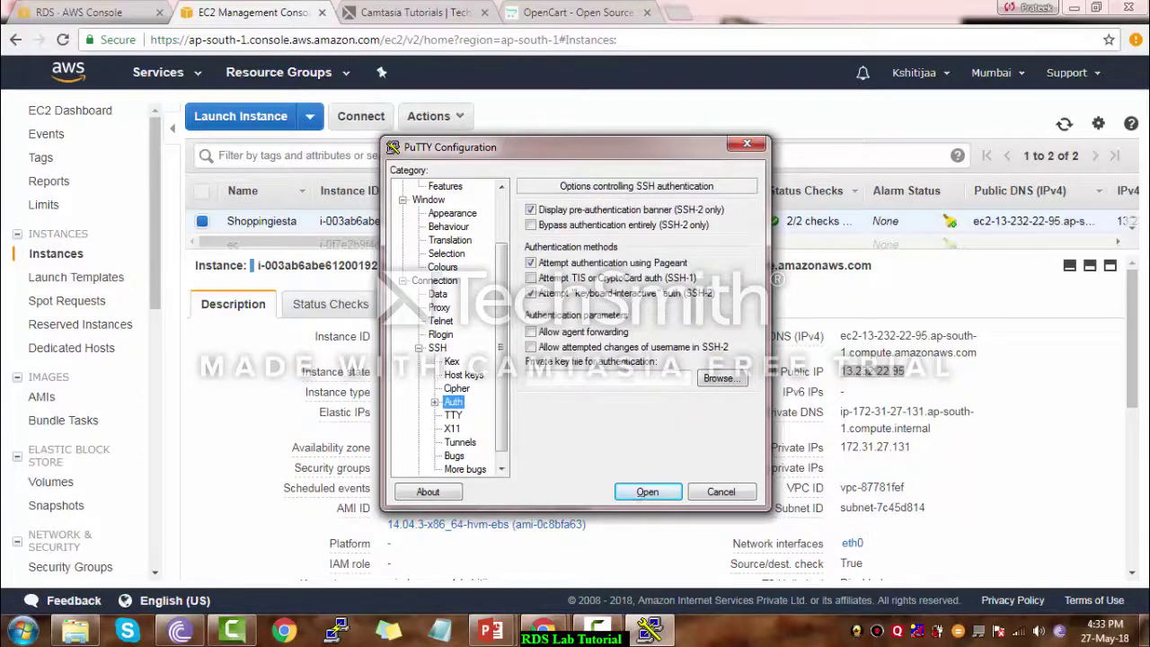
click(719, 377)
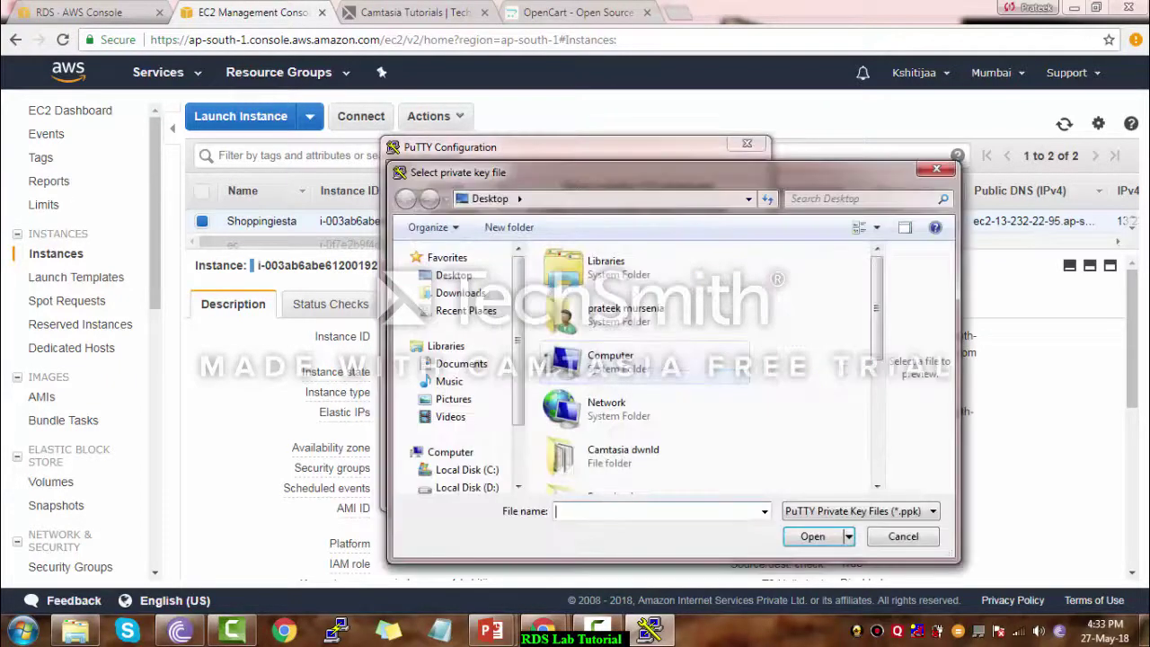
text(wi)
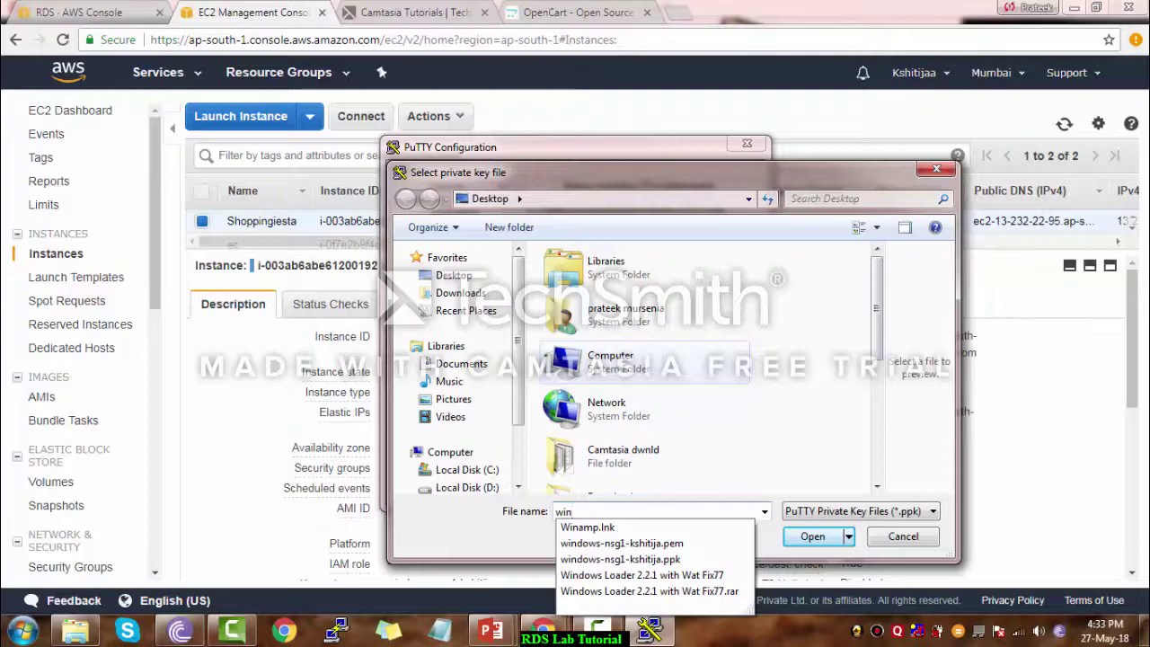
text(n)
key(Down)
key(Down)
key(Return)
key(Return)
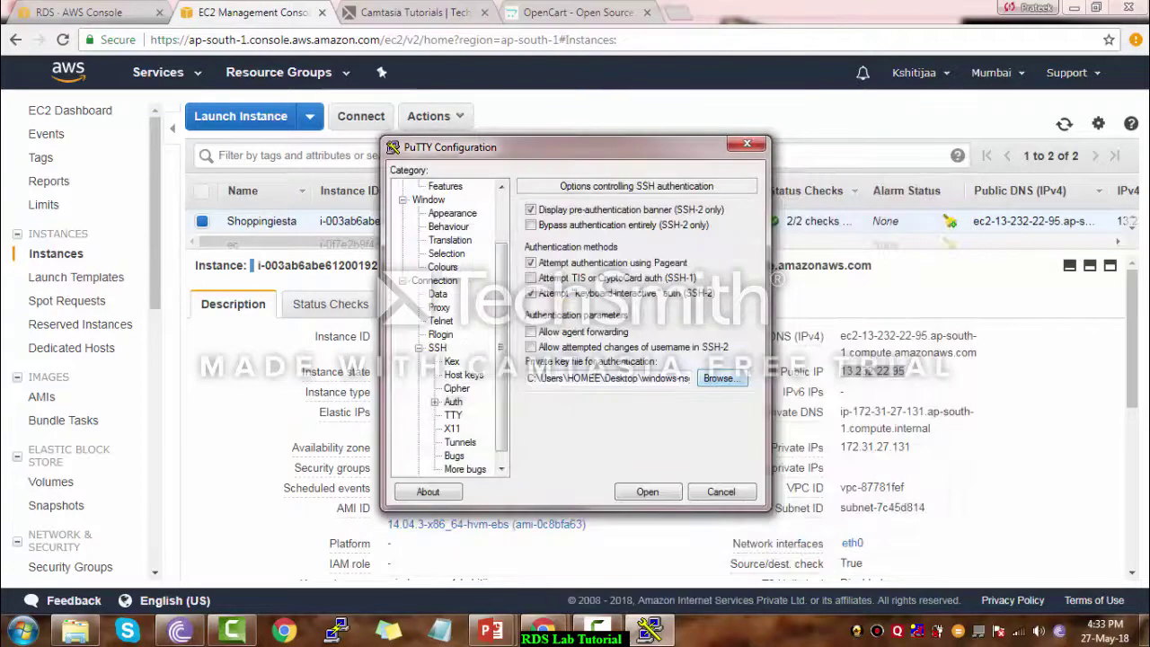
click(648, 491)
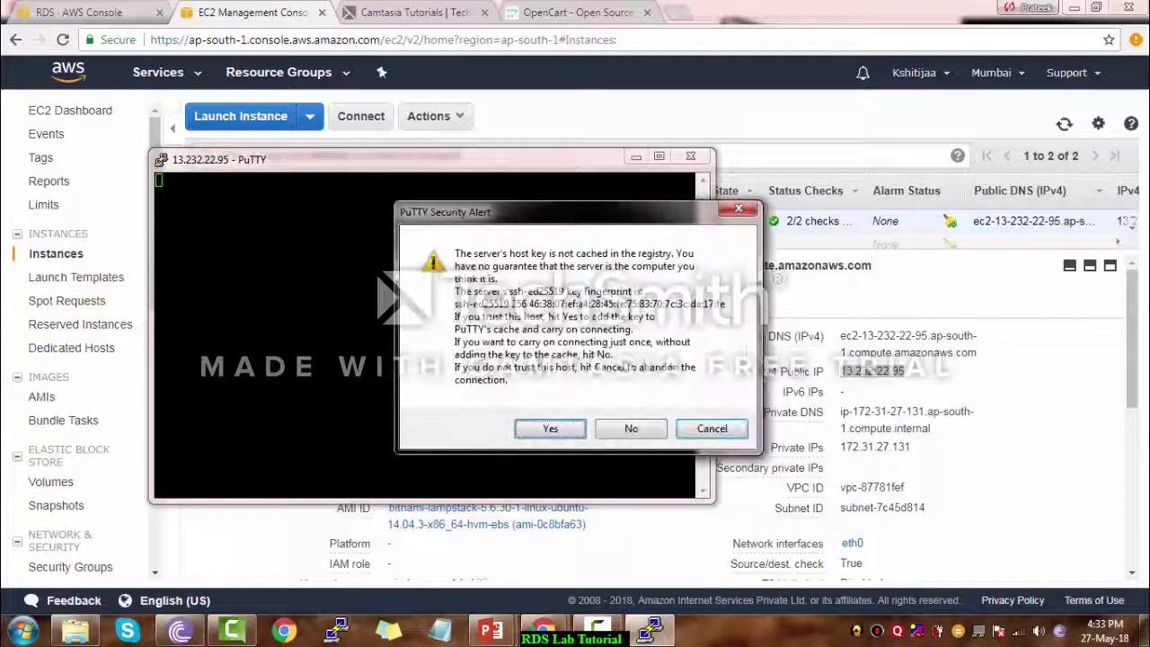
Accept the host key, log in as bitnami and go to /opt/bitnami/apache2/htdocs
click(550, 427)
text(bit)
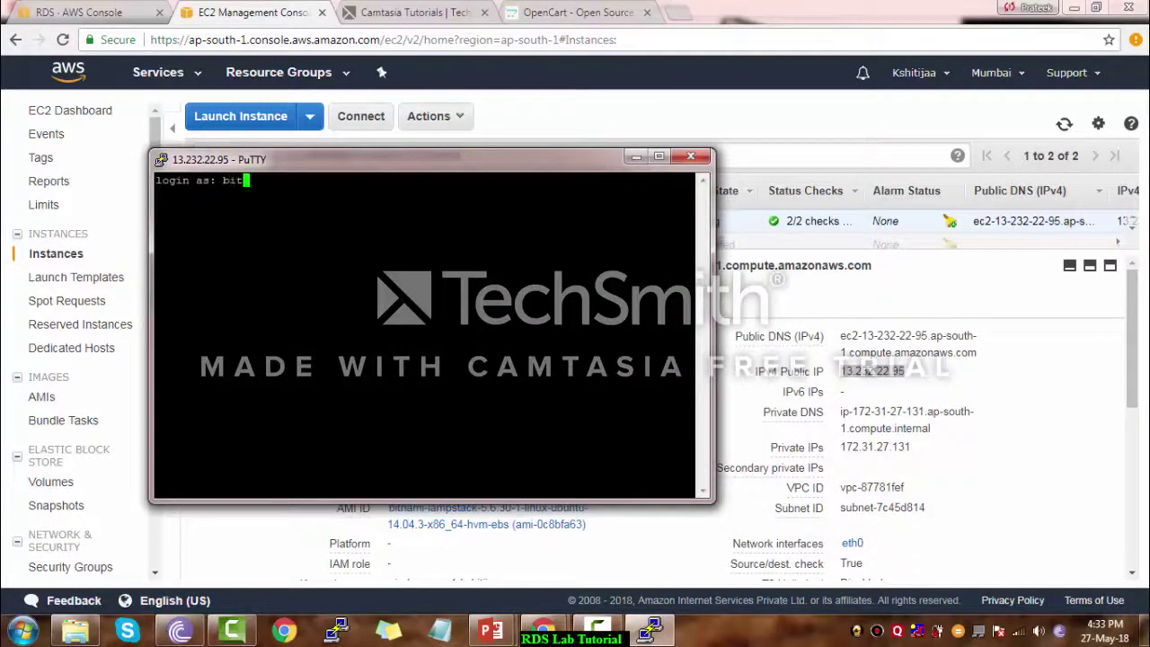
text(nami)
key(Return)
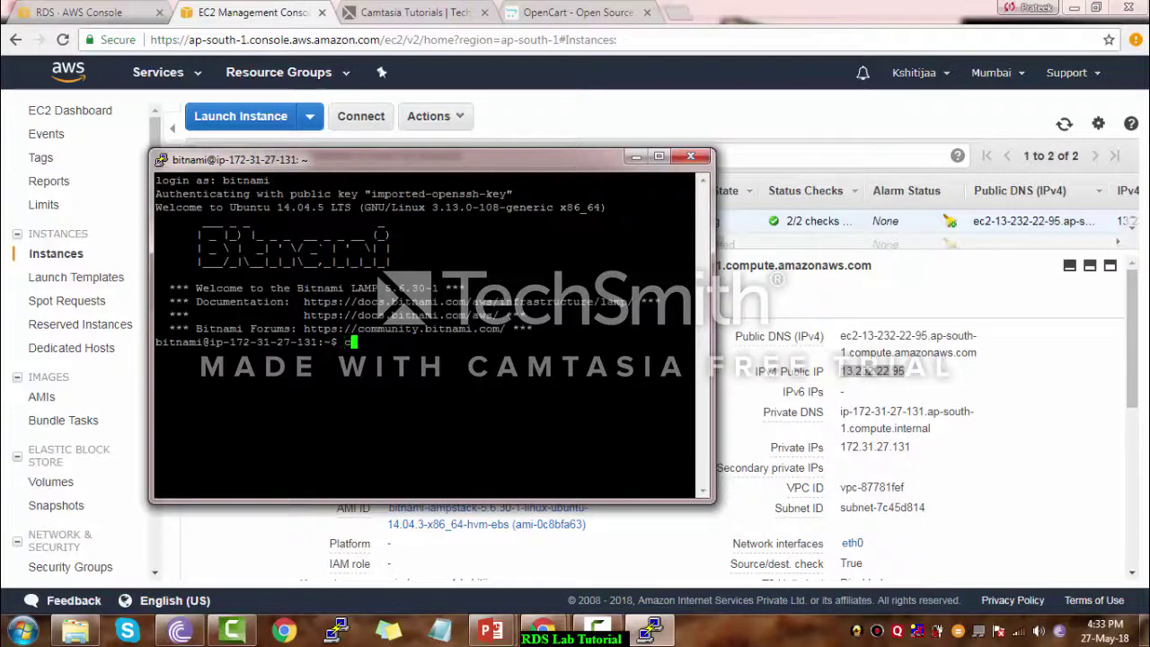
text(cd /opt/bitnami)
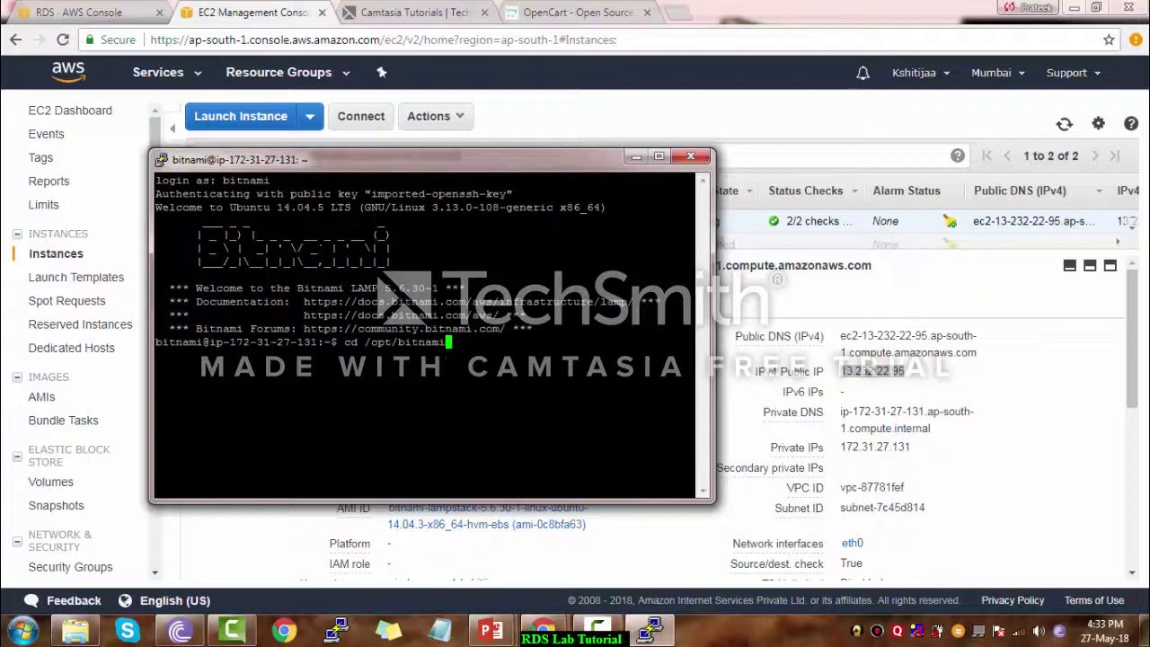
text(/appche2/ht)
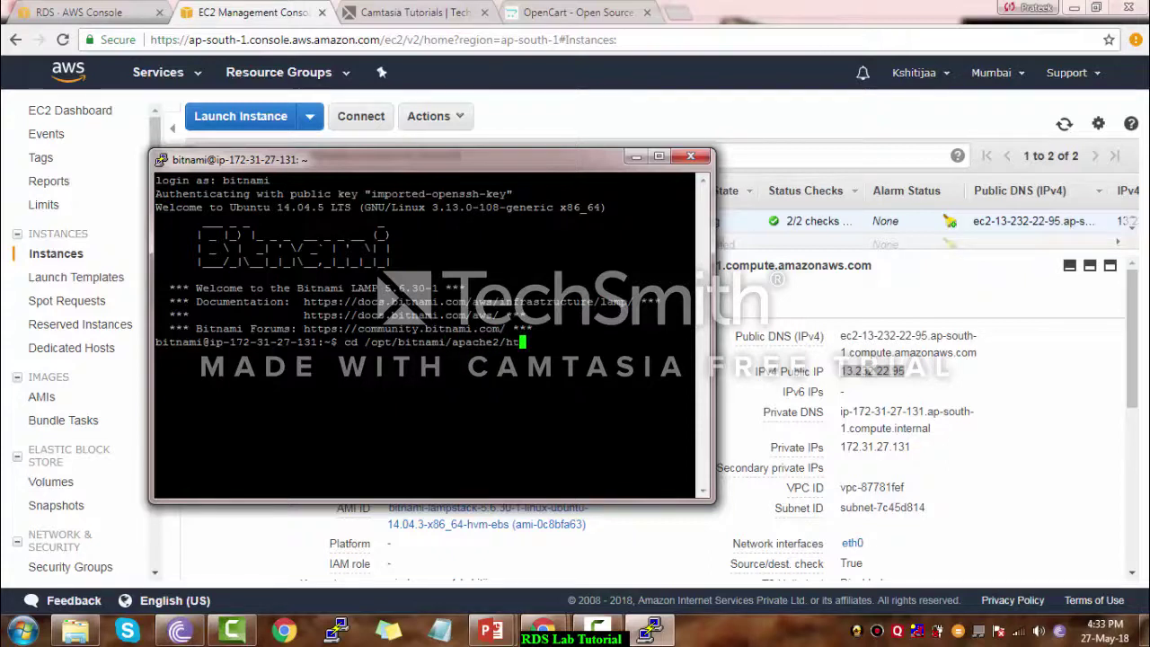
text(docs/)
key(Return)
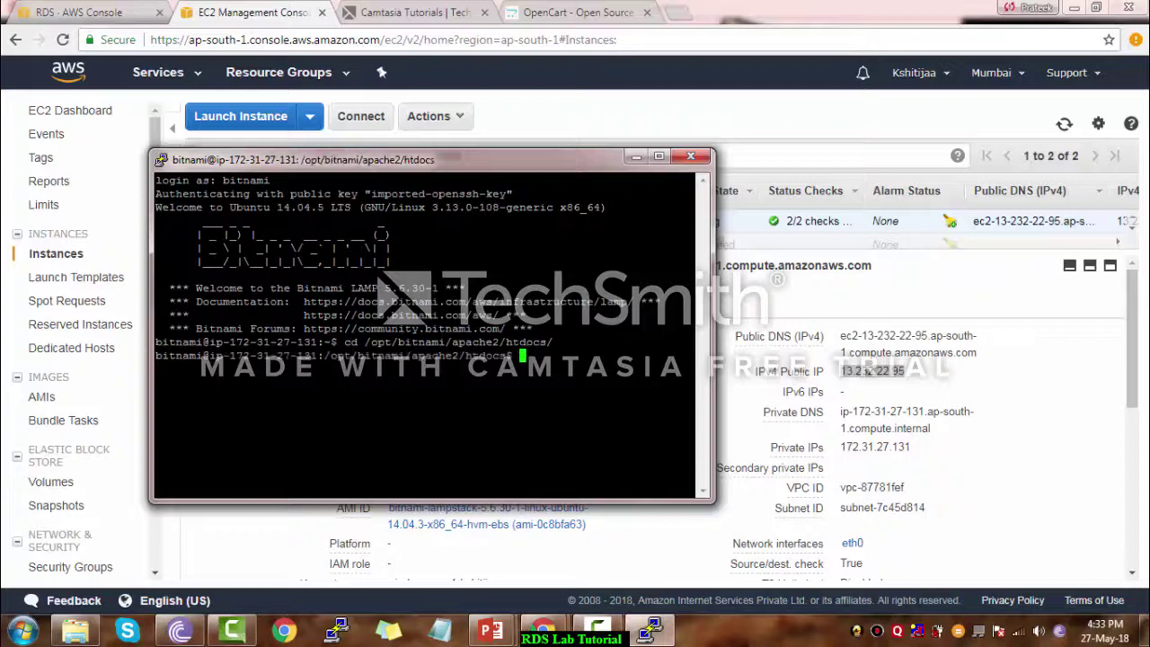
Delete everything in htdocs with rm -rf * and list it to confirm it's empty
text(rm -r)
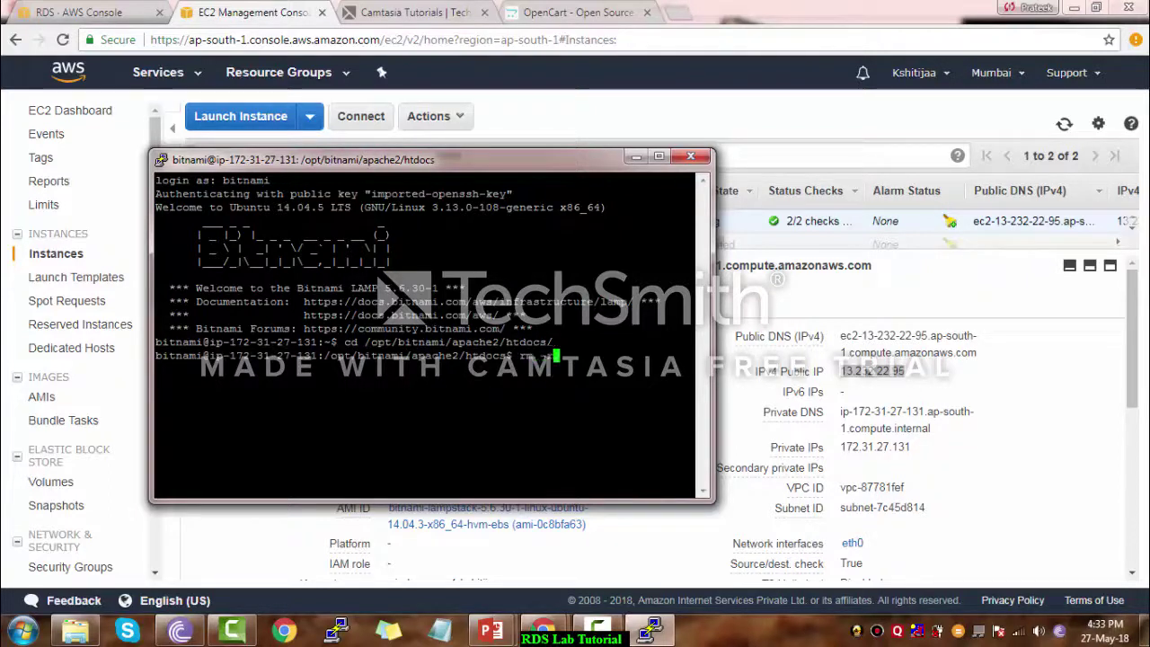
text(f *)
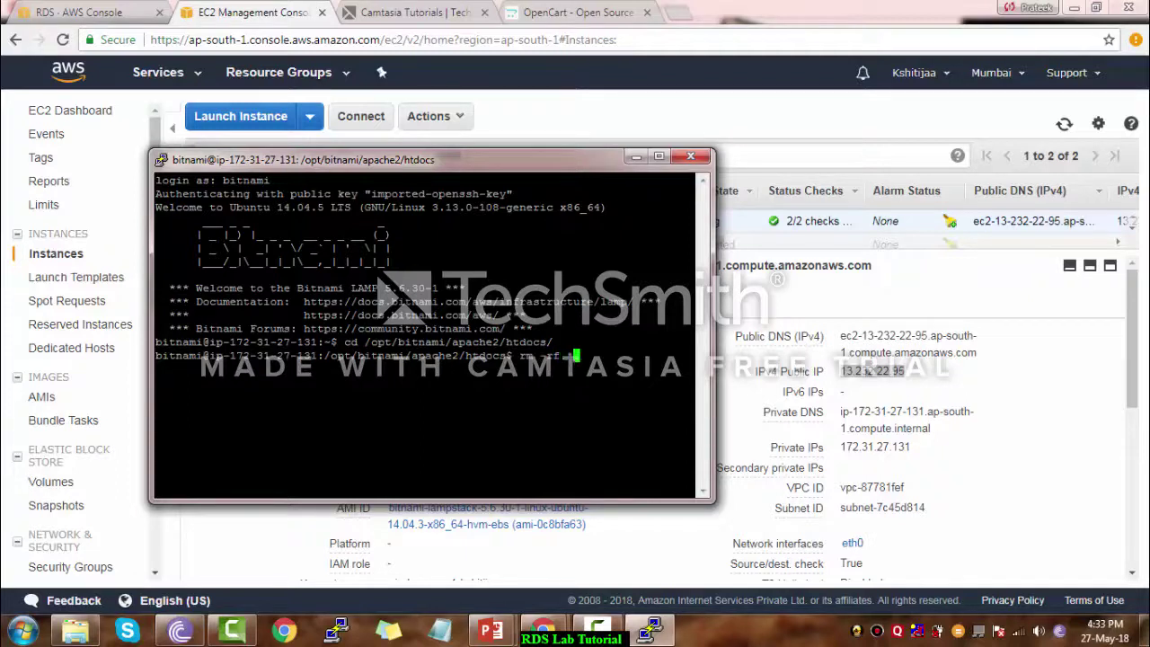
key(Return)
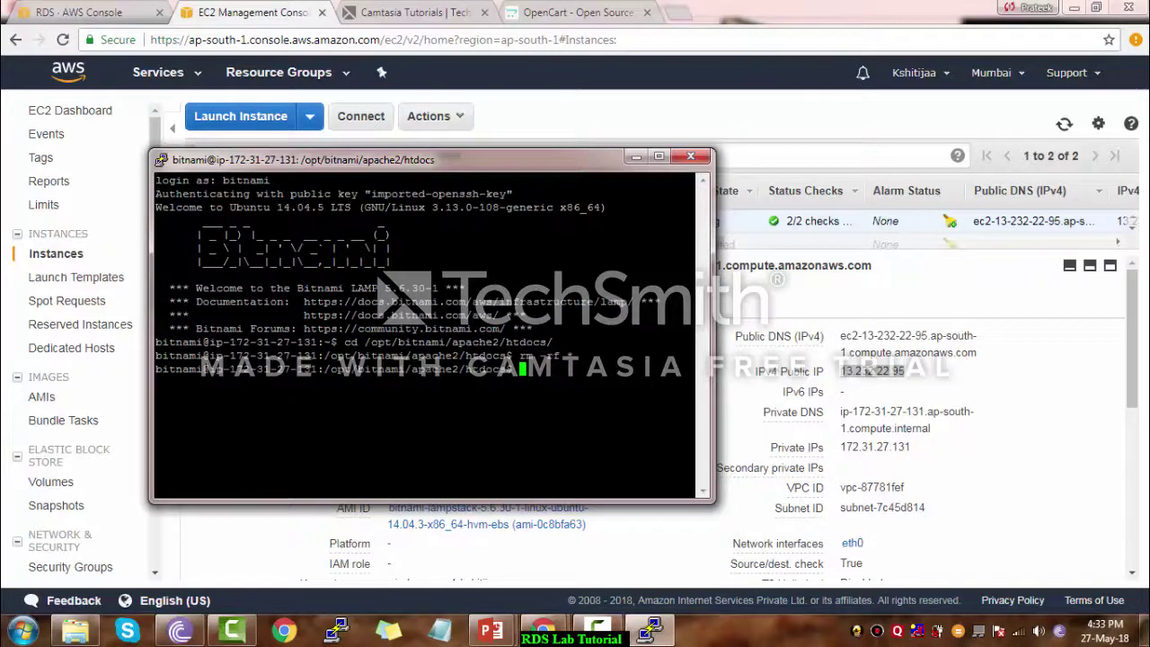
text(ll)
key(Return)
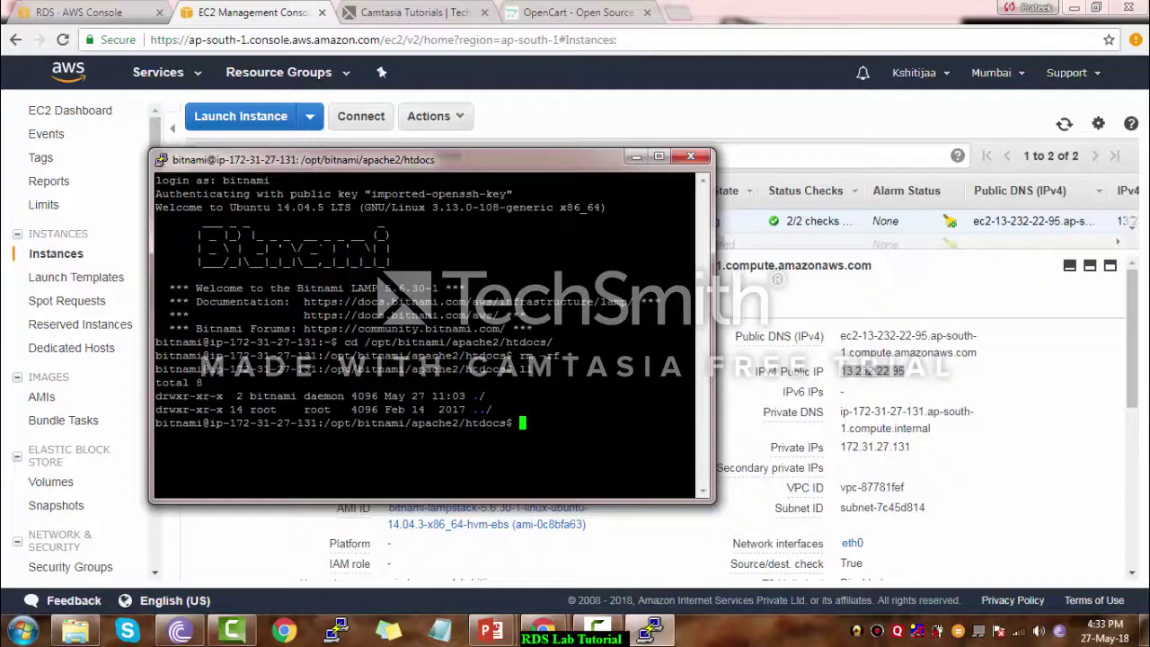
text(wget)
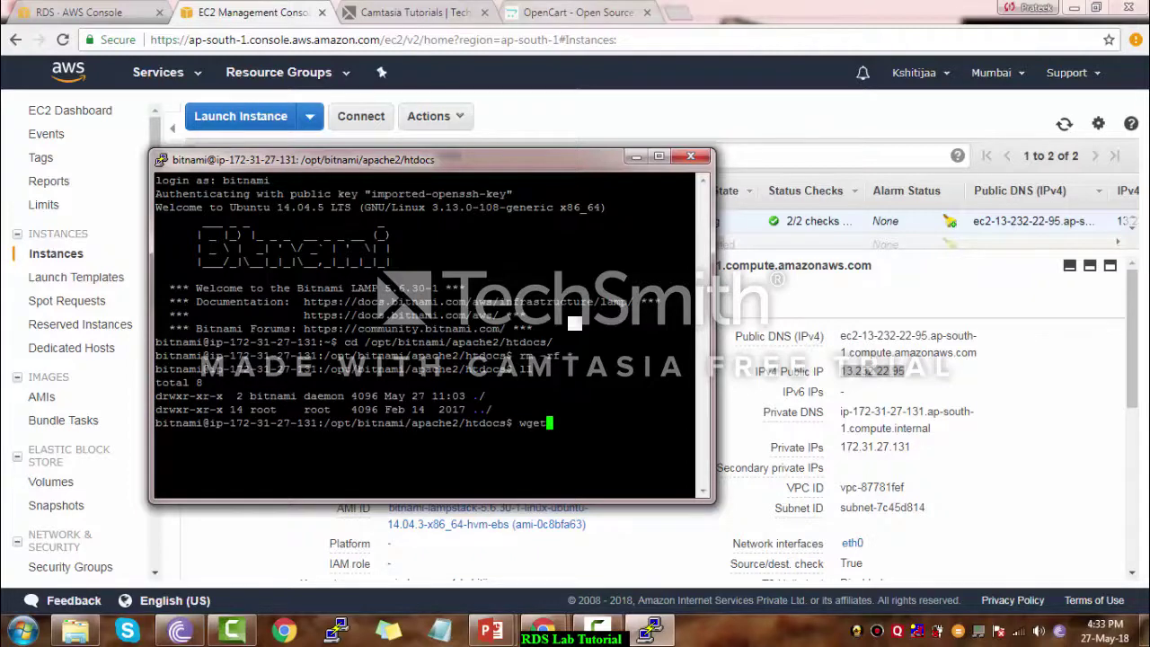
Copy the OpenCart 3.0.2.0 'click to download' link address from opencart.com's download page
click(575, 11)
click(179, 440)
click(584, 200)
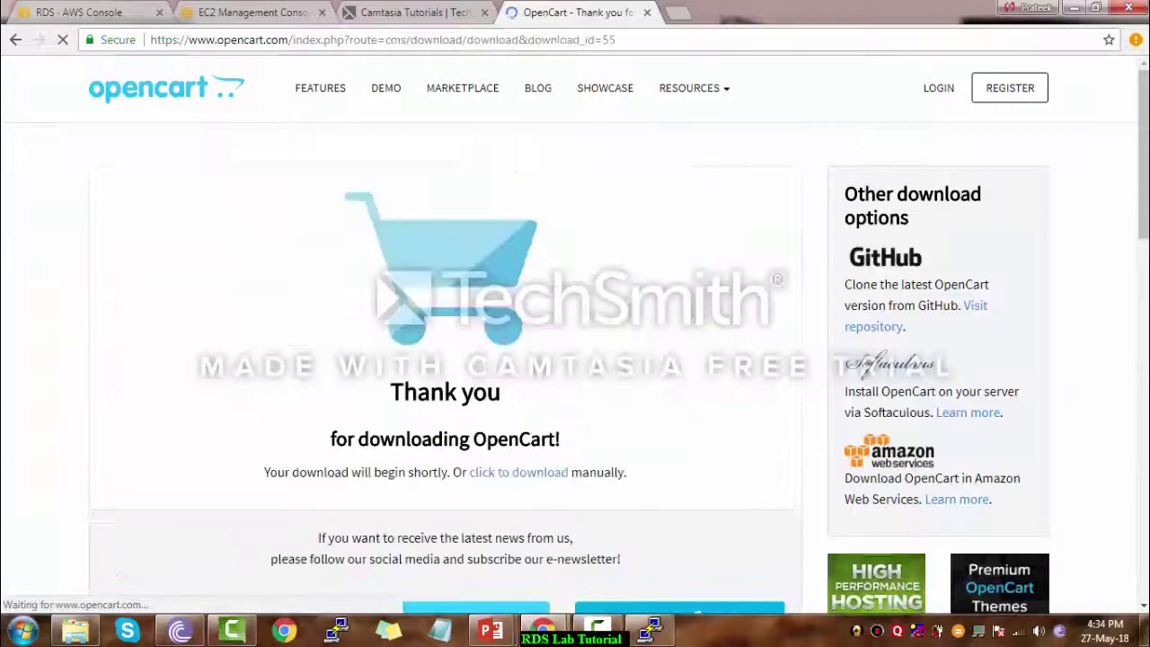
right_click(604, 439)
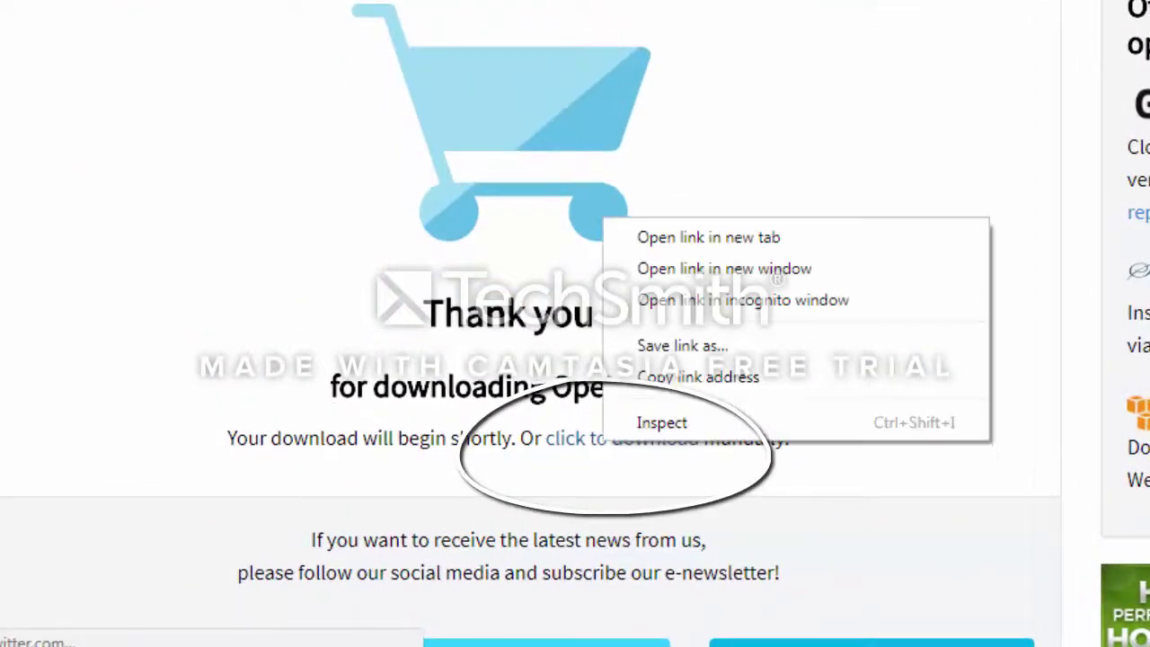
click(699, 378)
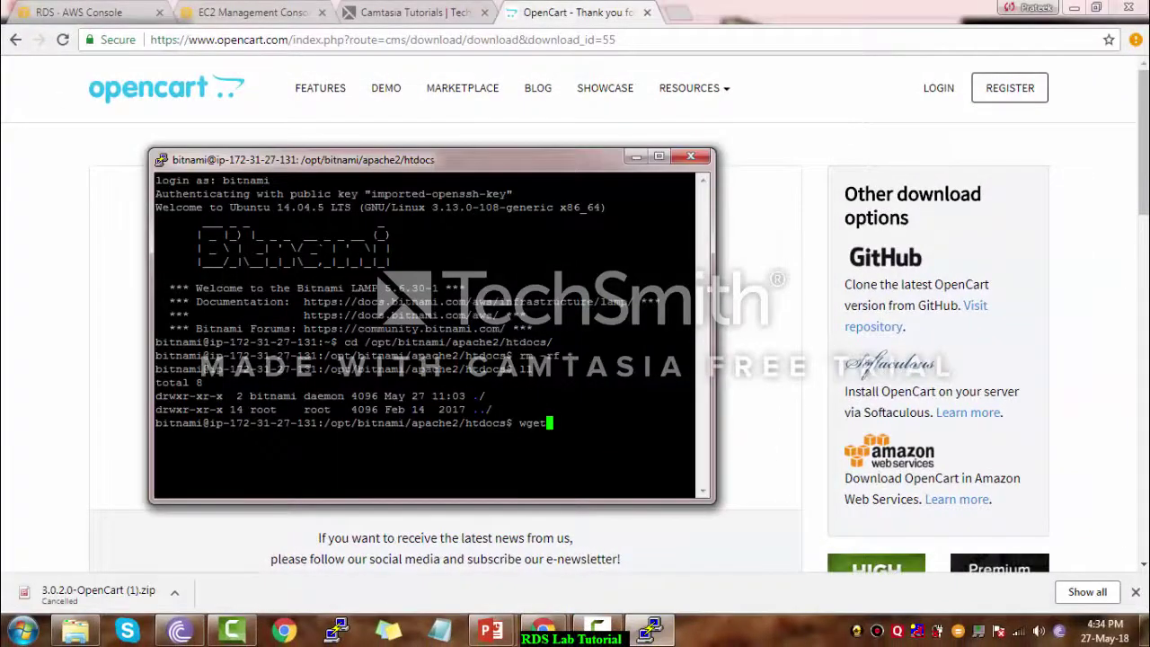
Download the OpenCart 3.0.2.0 zip into htdocs with wget and the copied link
key(shift+Insert)
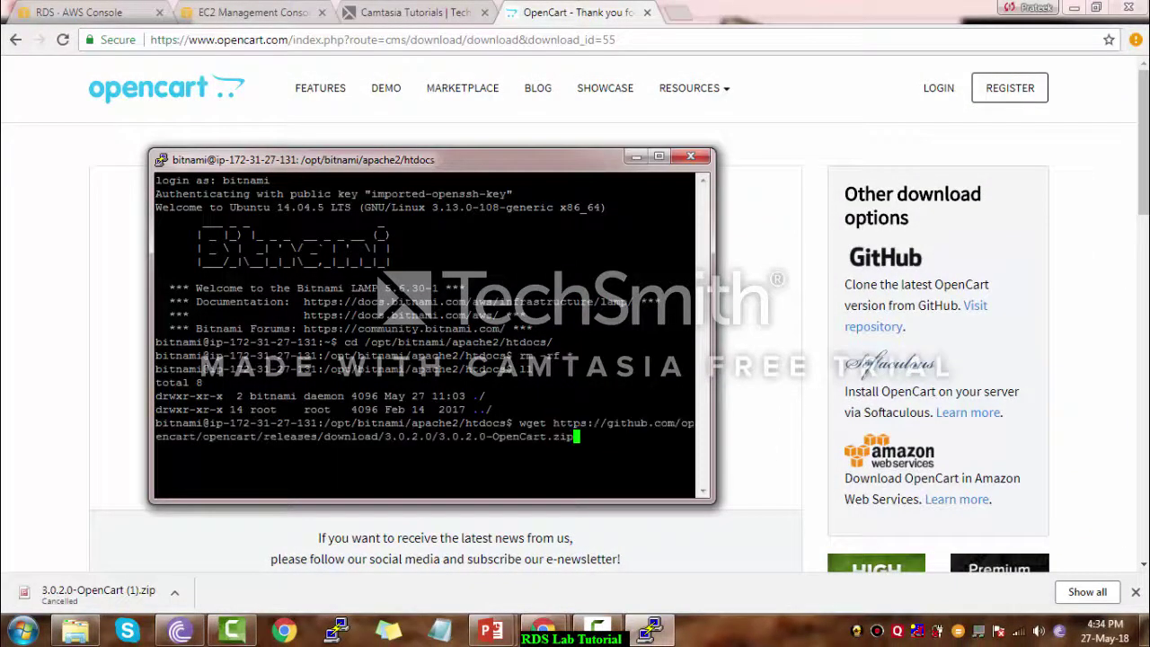
key(Return)
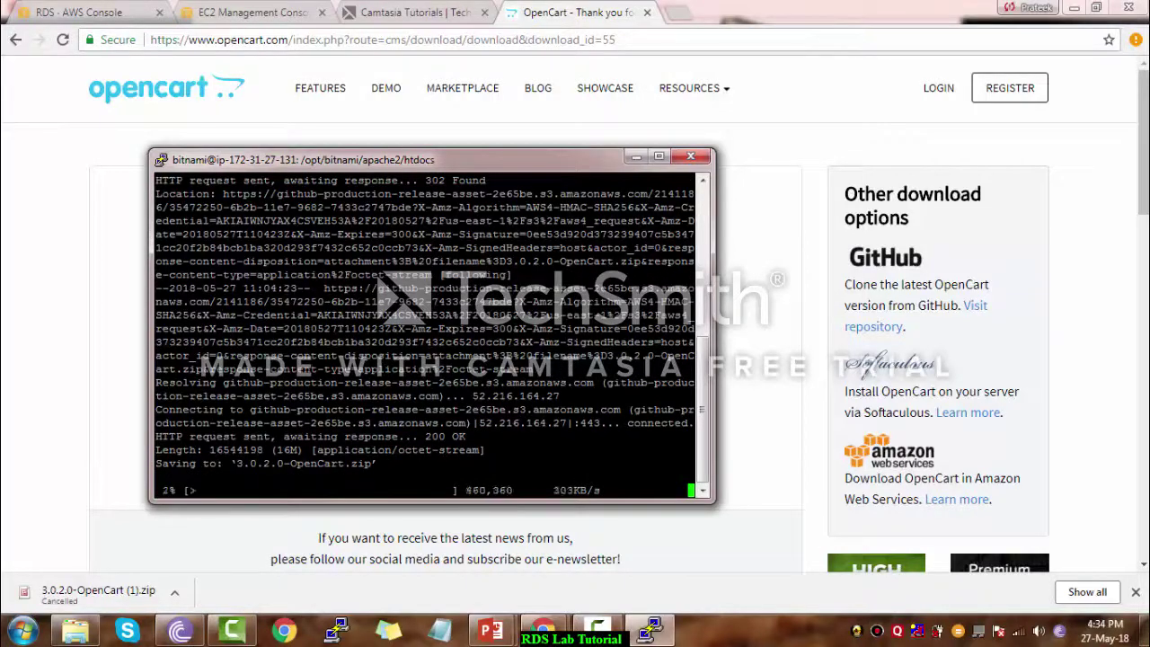
text(ll)
key(Return)
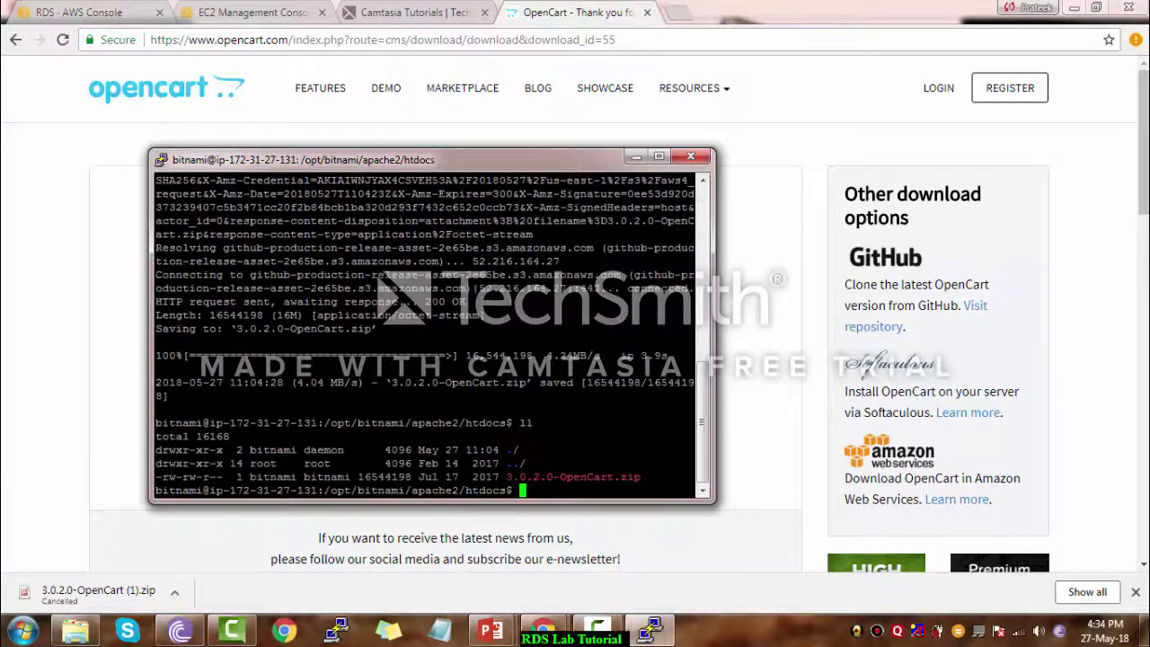
Unzip the OpenCart archive and list the extracted files
text(unzip 3)
key(Tab)
key(Return)
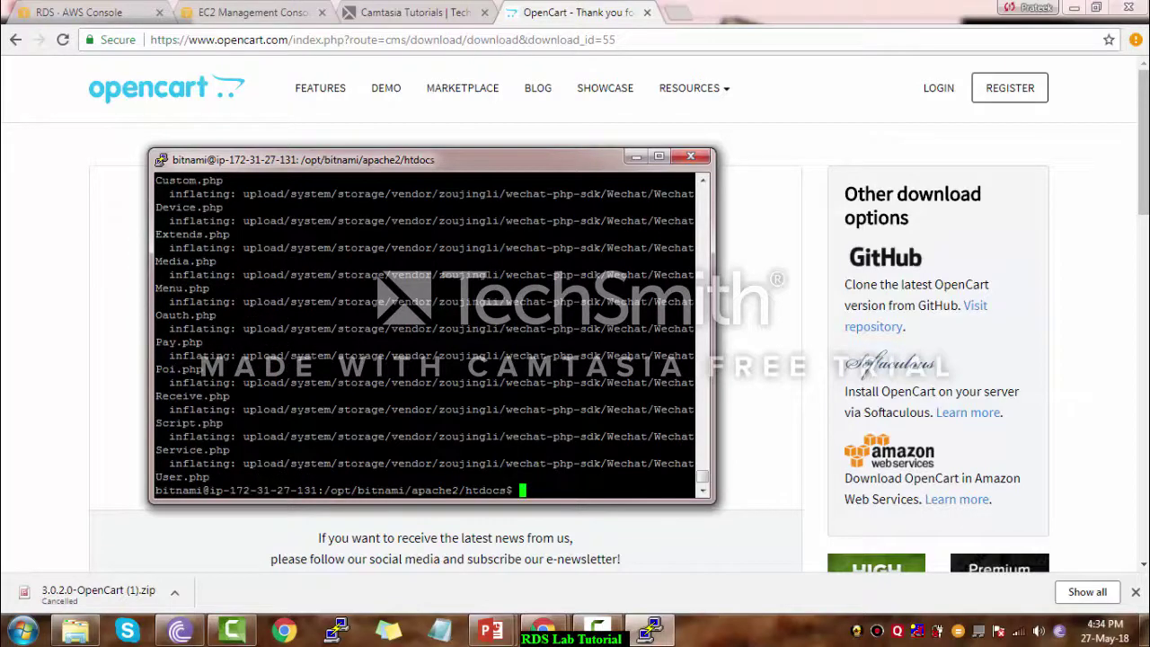
text(ll)
key(Return)
Move all files from the upload folder up into htdocs with sudo mv
text(cd )
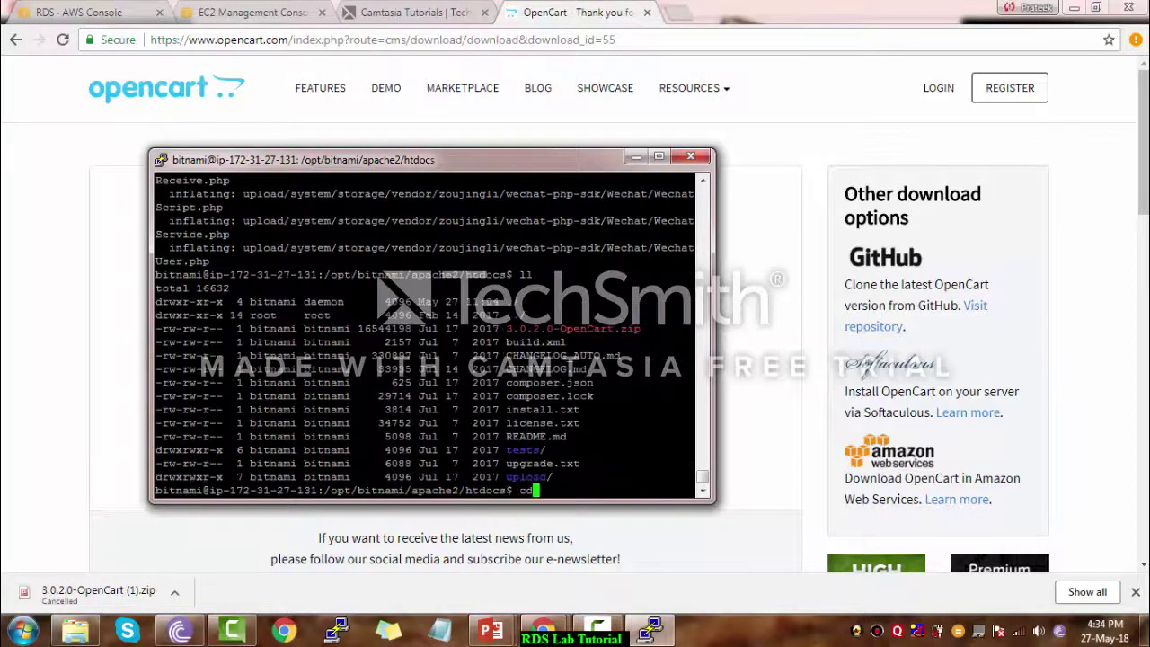
text(u)
key(Tab)
key(Return)
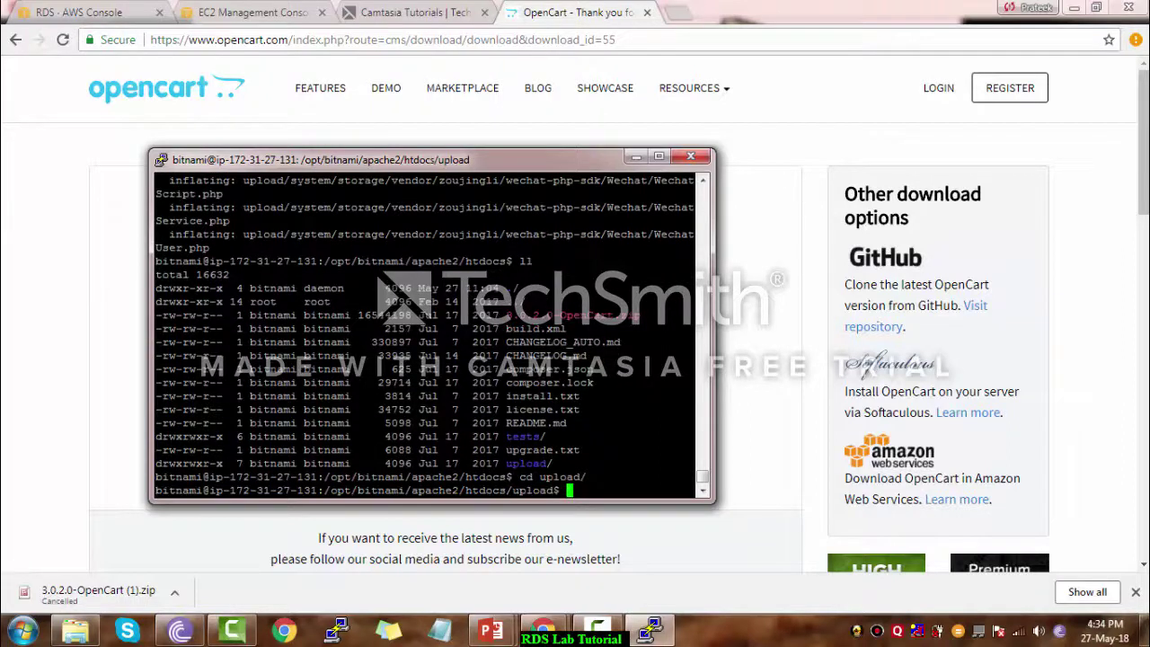
text(sudo mv * ../)
key(Return)
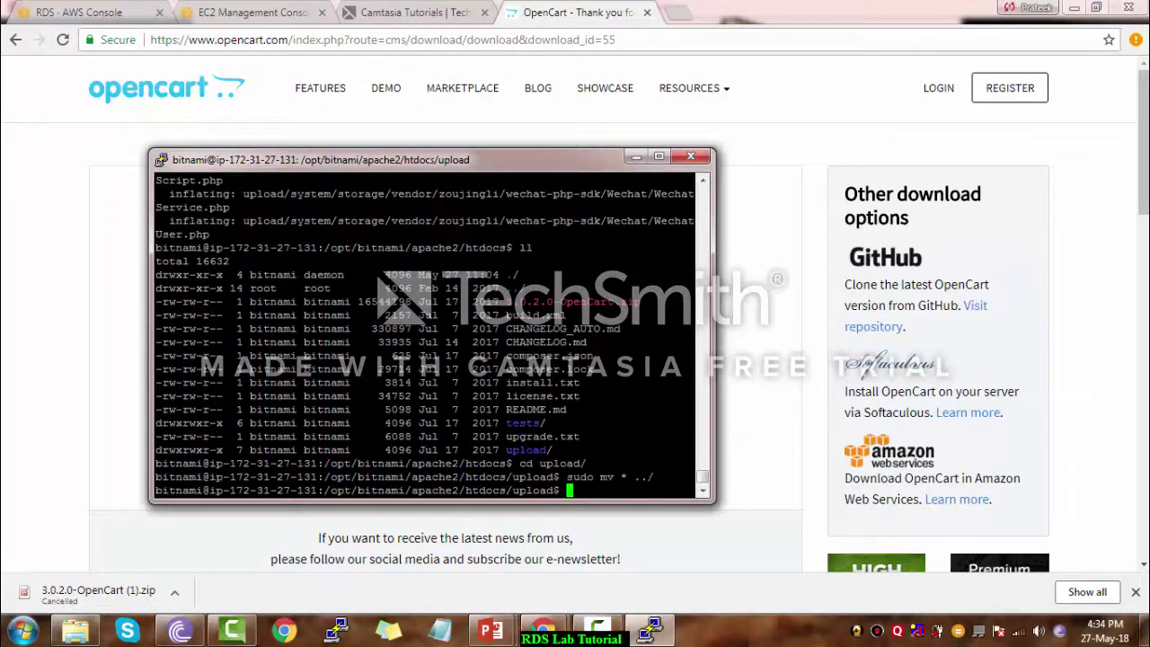
Give htdocs and its contents 777 permissions recursively from the apache2 folder
text(cd ../../)
key(Return)
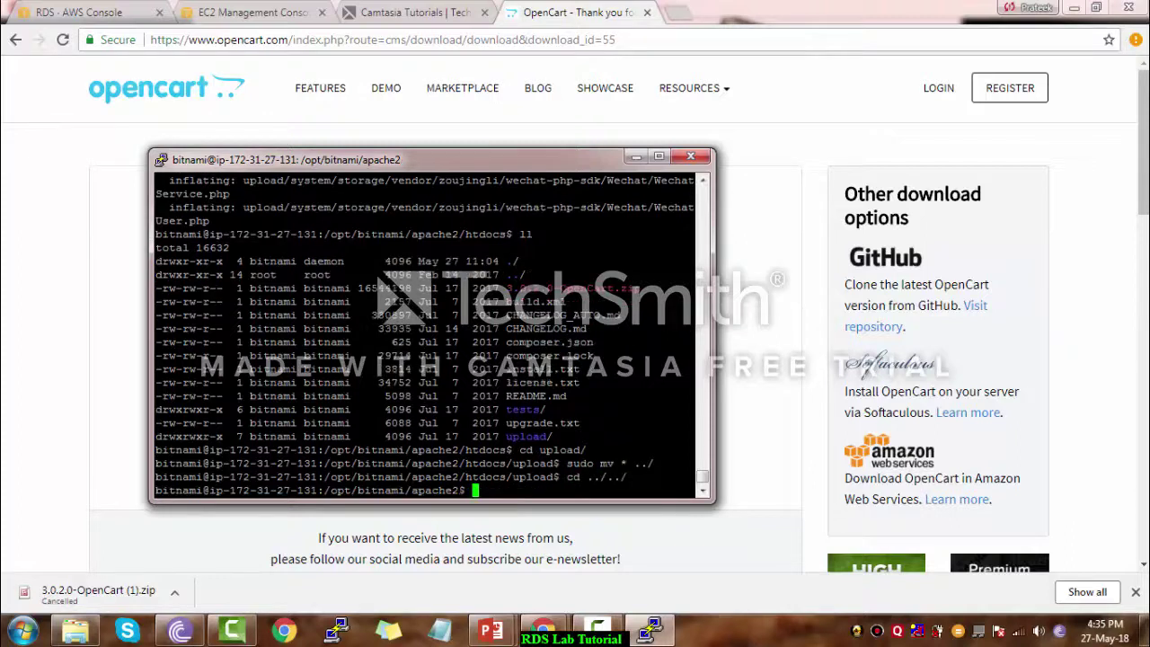
text(chmod 777 -R htdocs/)
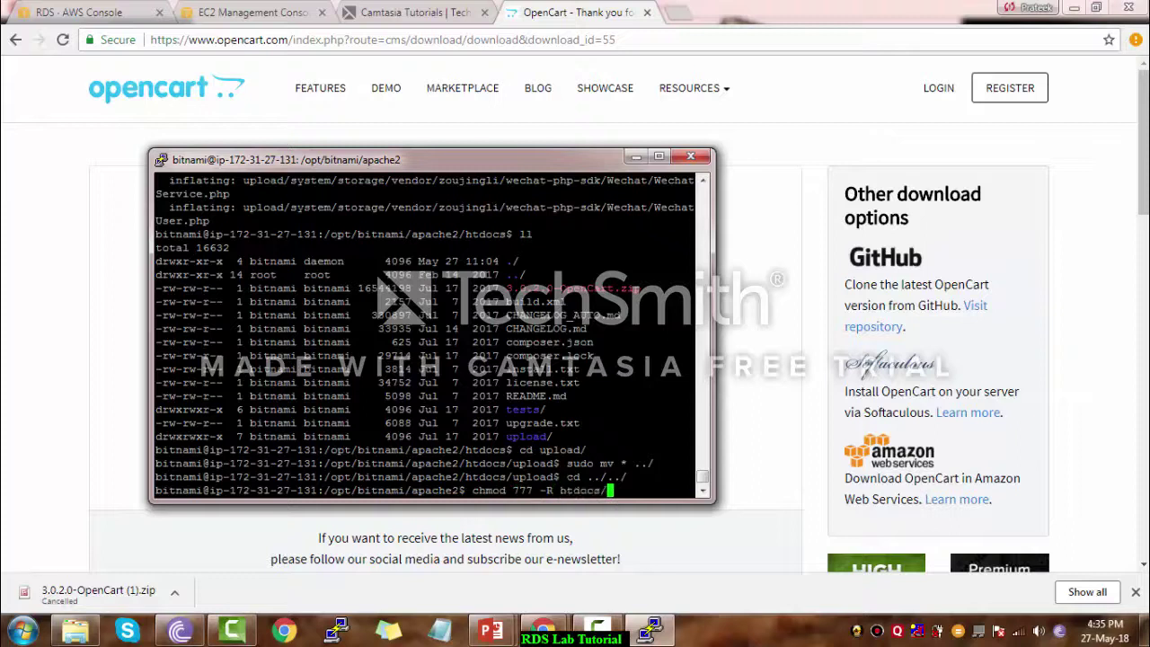
key(Return)
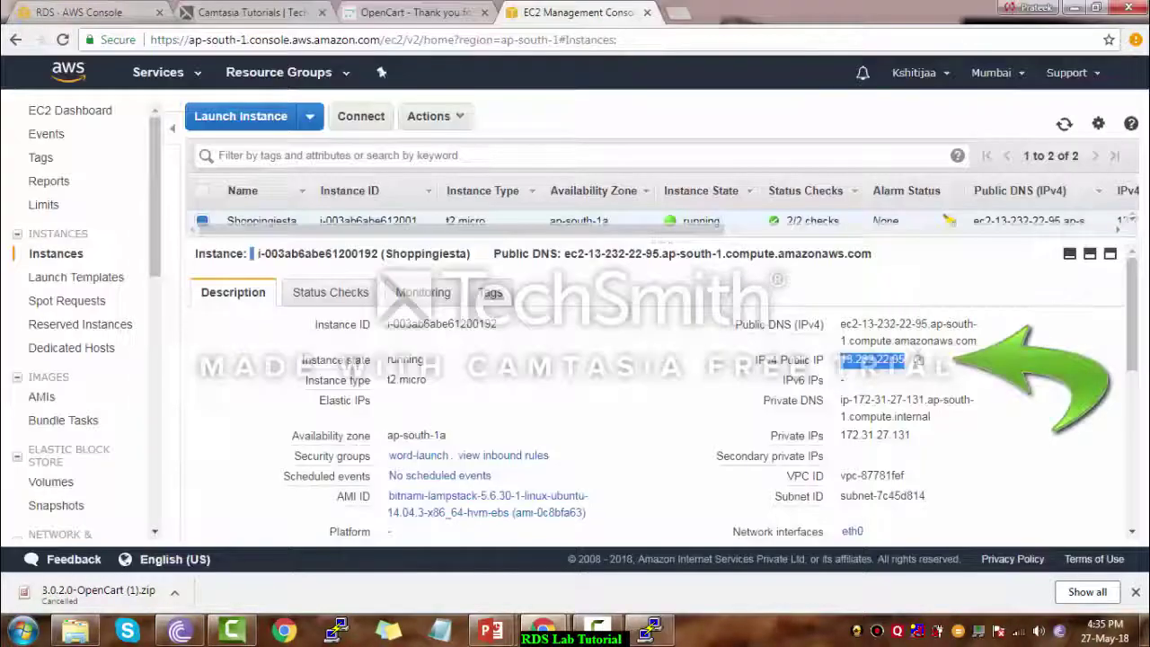
Load the store at 13.232.22.95 in a new tab and accept the OpenCart licence
key(ctrl+t)
text(13.232.22.95)
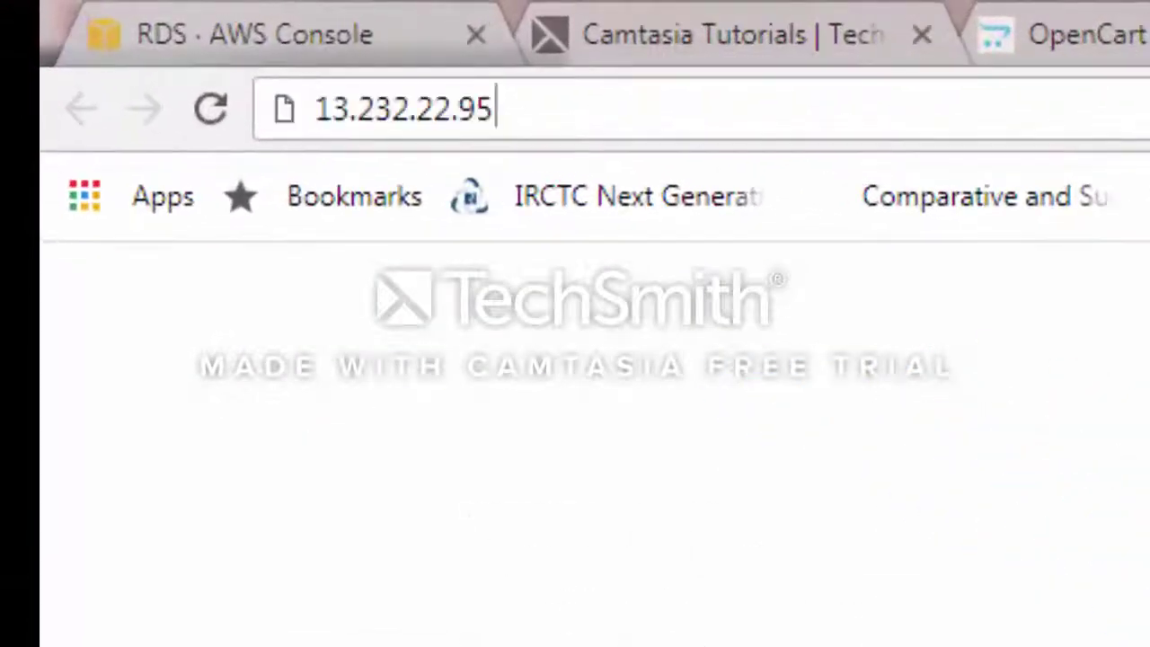
key(Return)
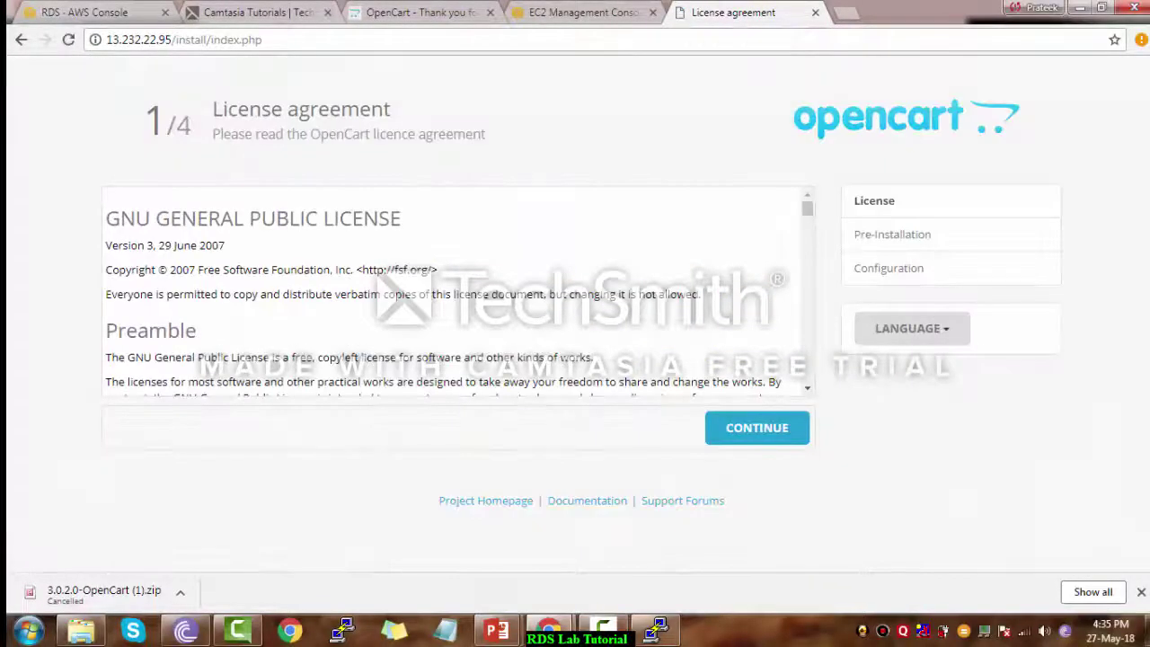
click(756, 428)
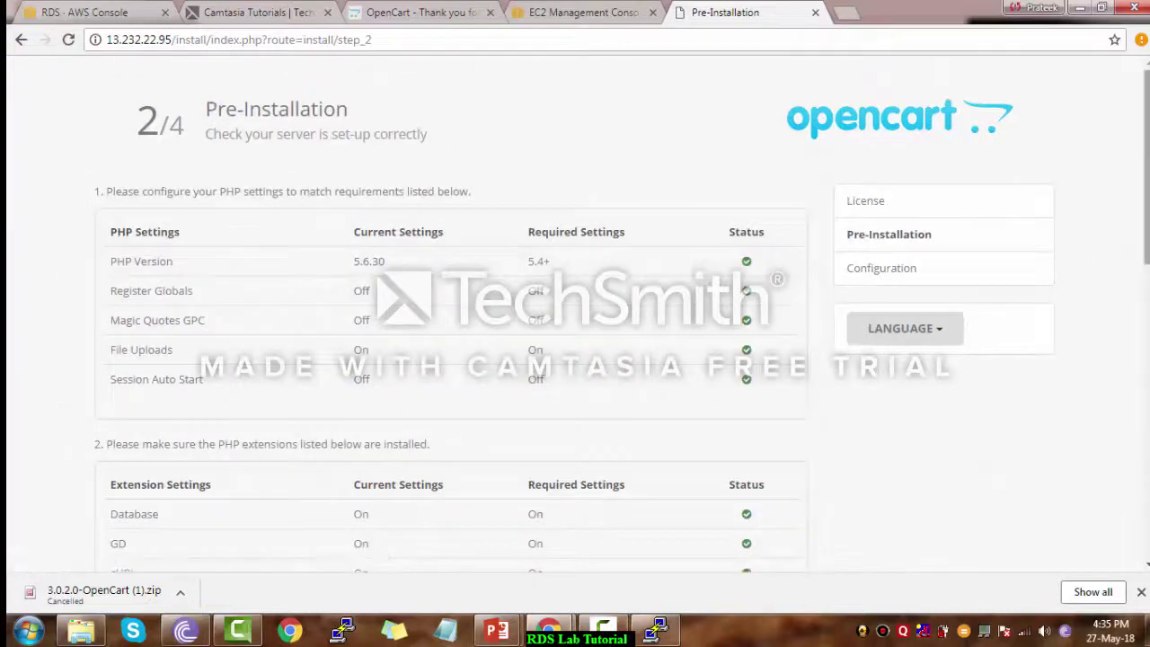
Find the Pre-Installation warning that admin/config-dist.php must be renamed to config.php
scroll(575, 315, down, 8)
scroll(575, 359, down, 2)
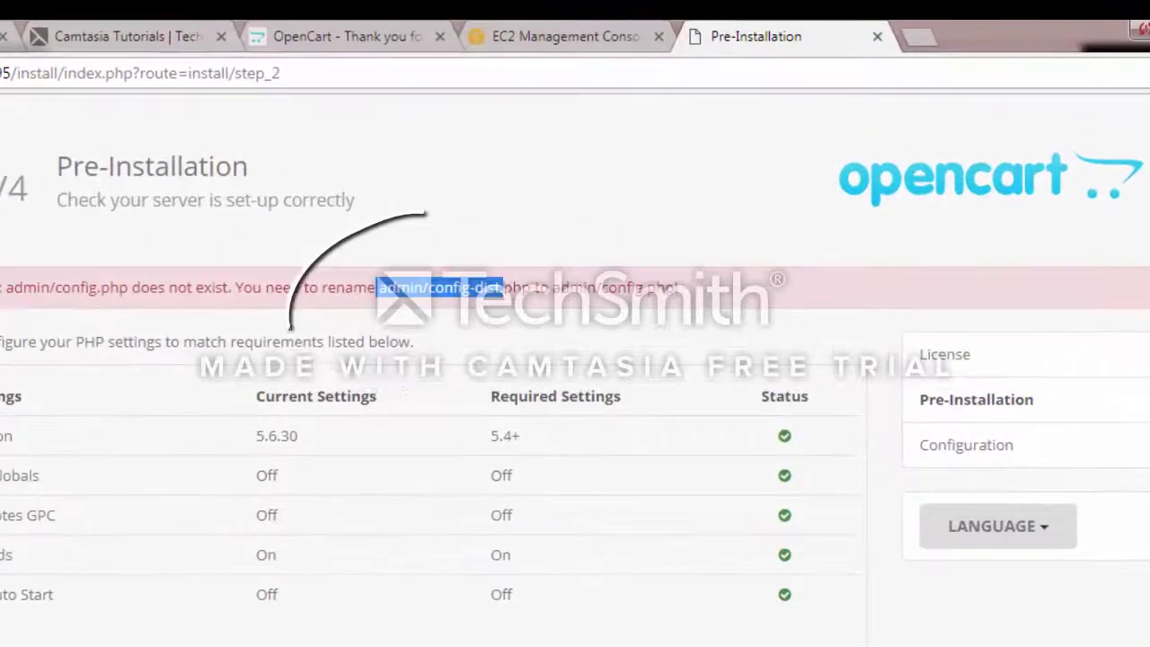
drag(504, 288, 569, 287)
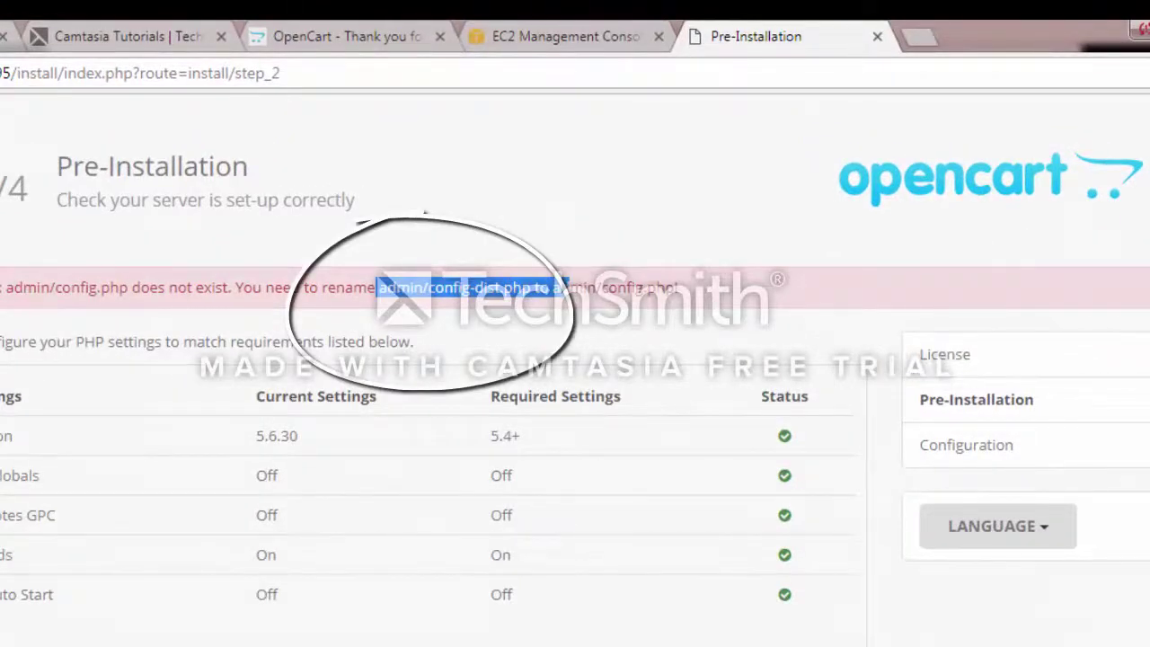
click(564, 287)
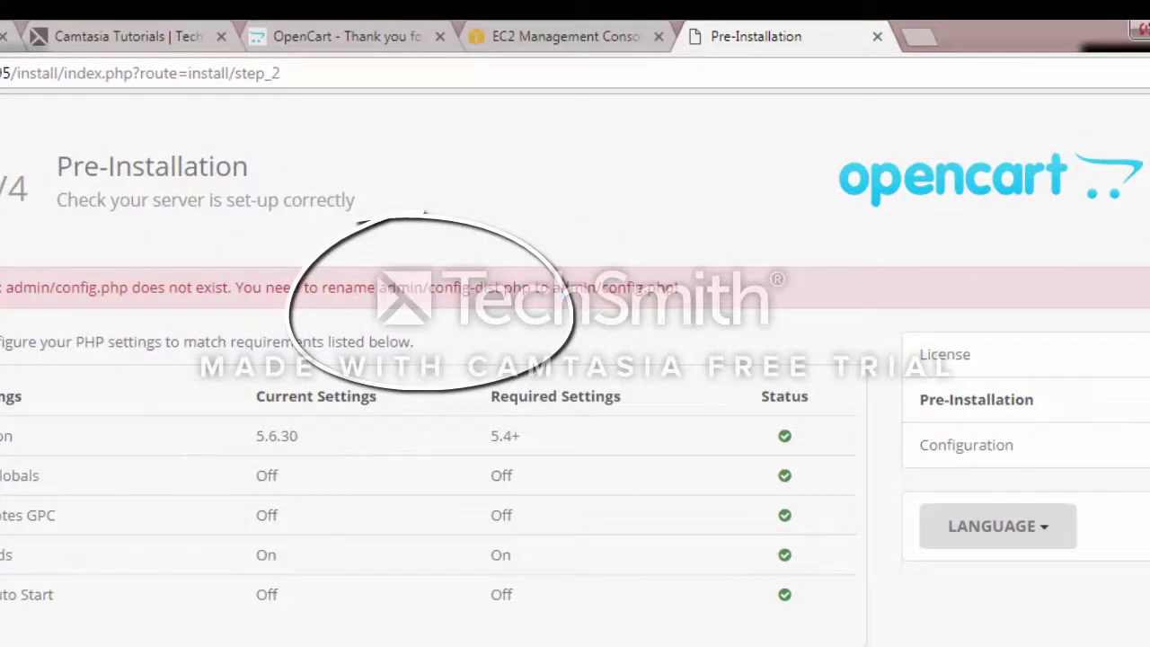
drag(430, 288, 536, 288)
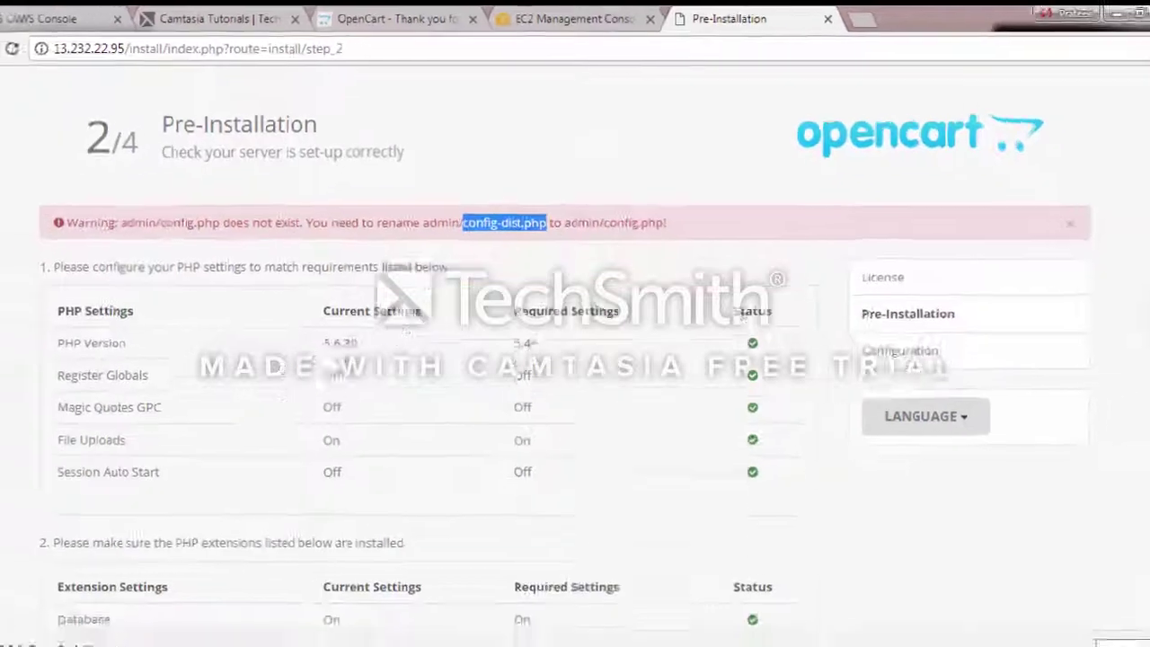
click(650, 630)
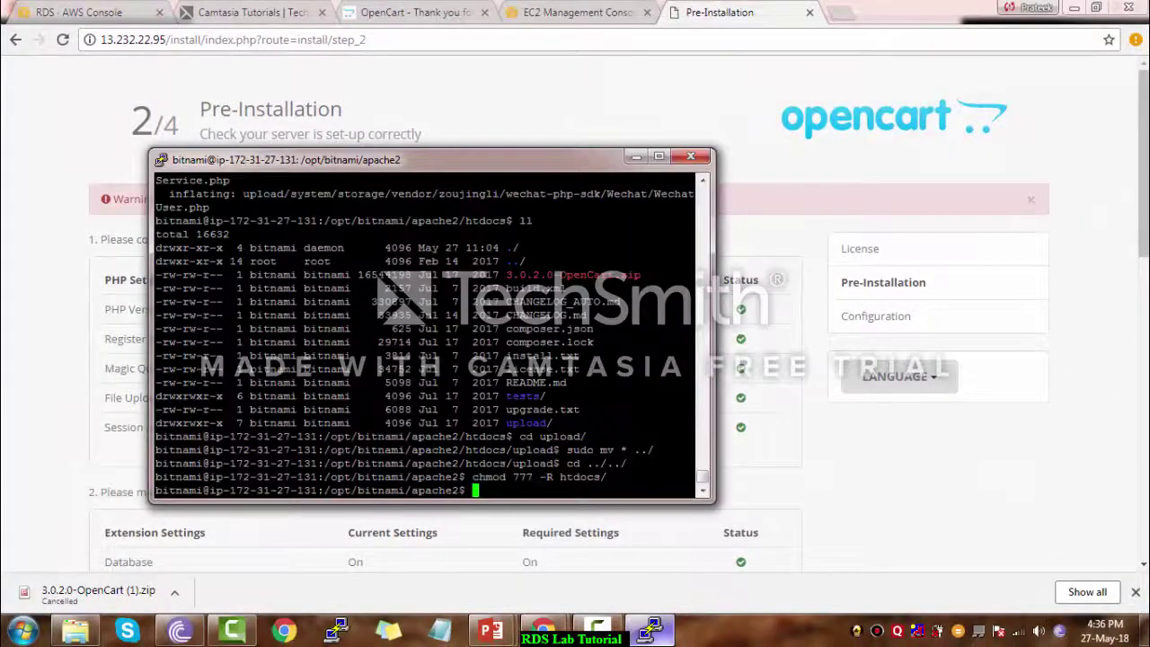
Rename config-dist.php to config.php inside htdocs/admin with sudo mv
text(cd htd)
key(Tab)
text(ad)
key(Tab)
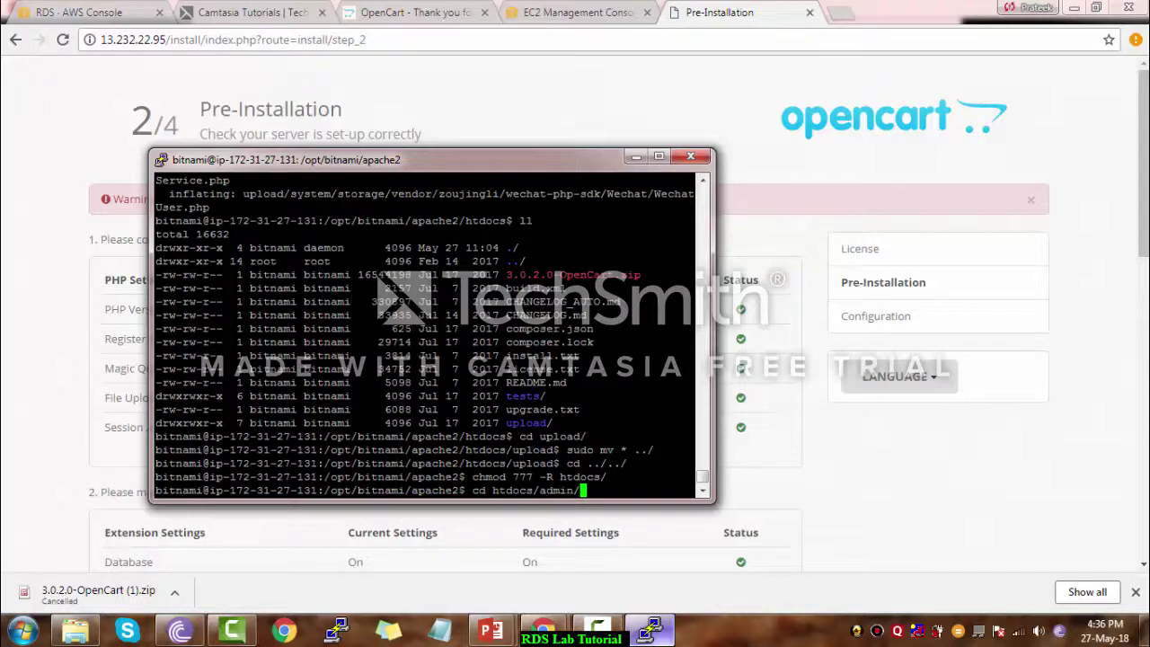
key(Return)
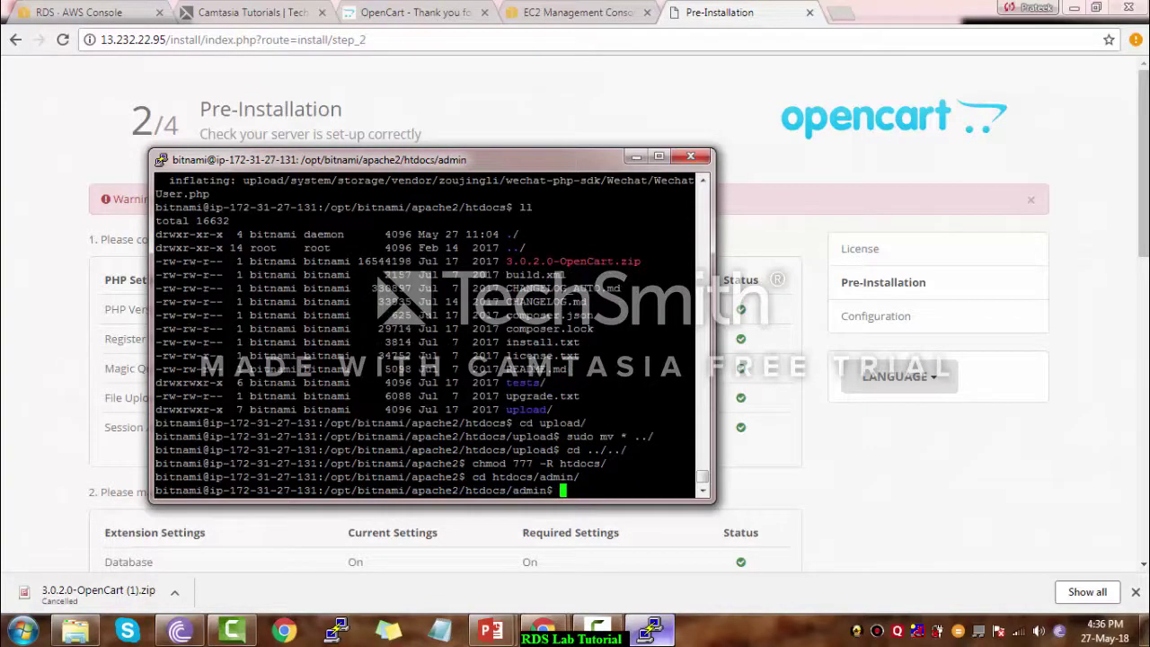
text(sudo mv )
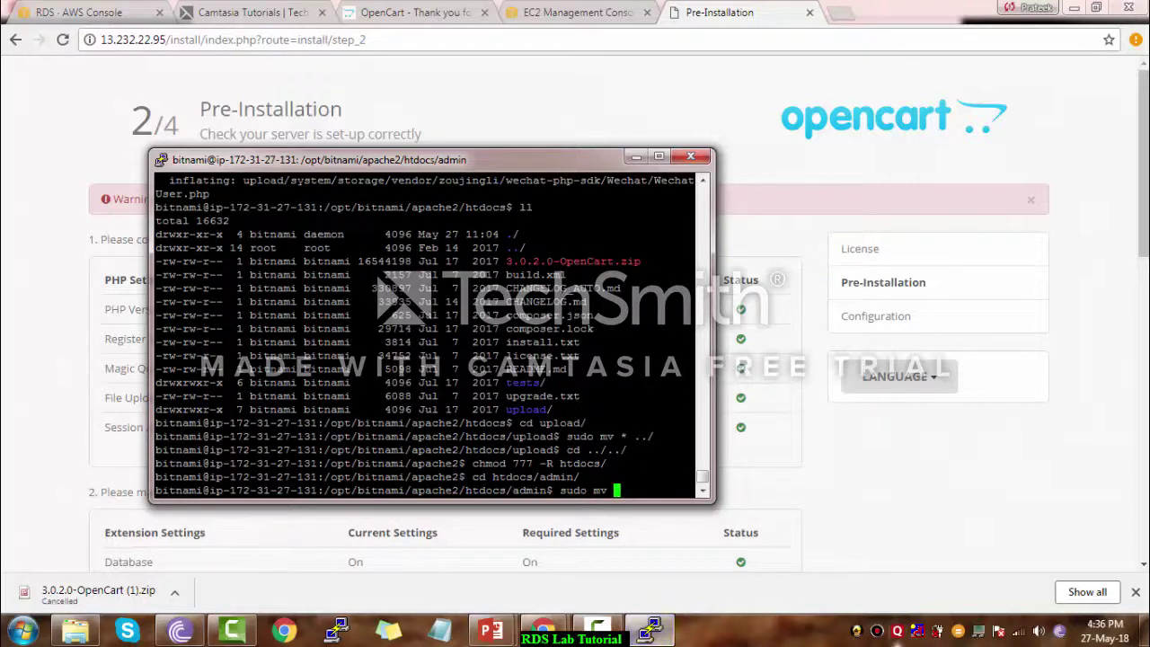
text(config-dist.php)
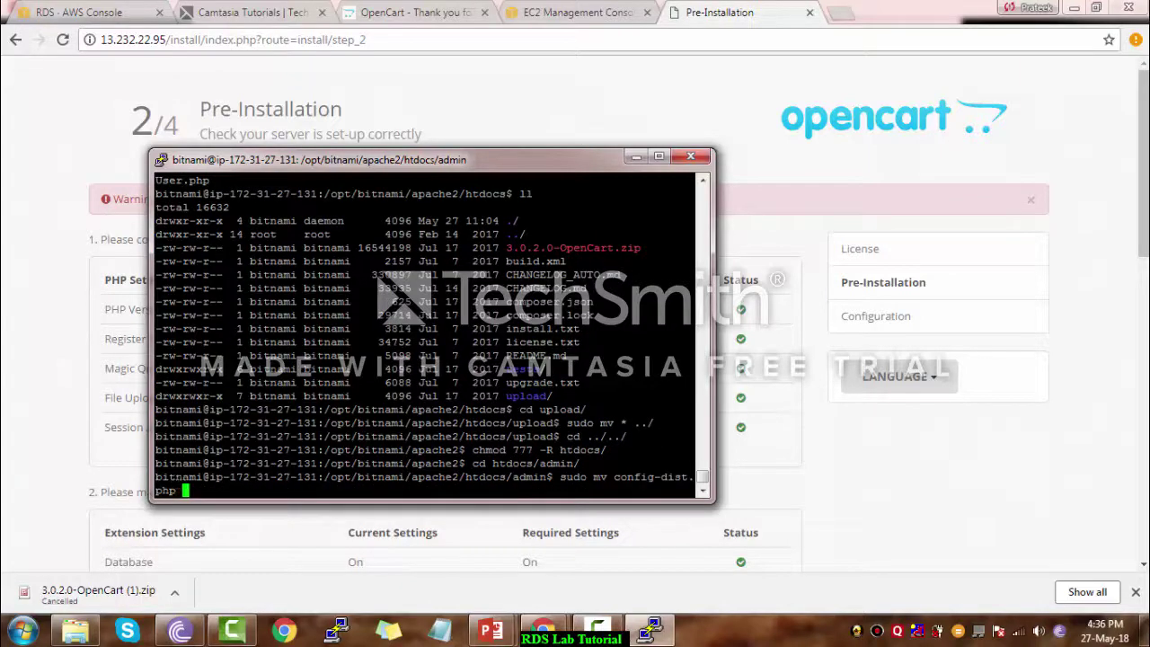
click(637, 157)
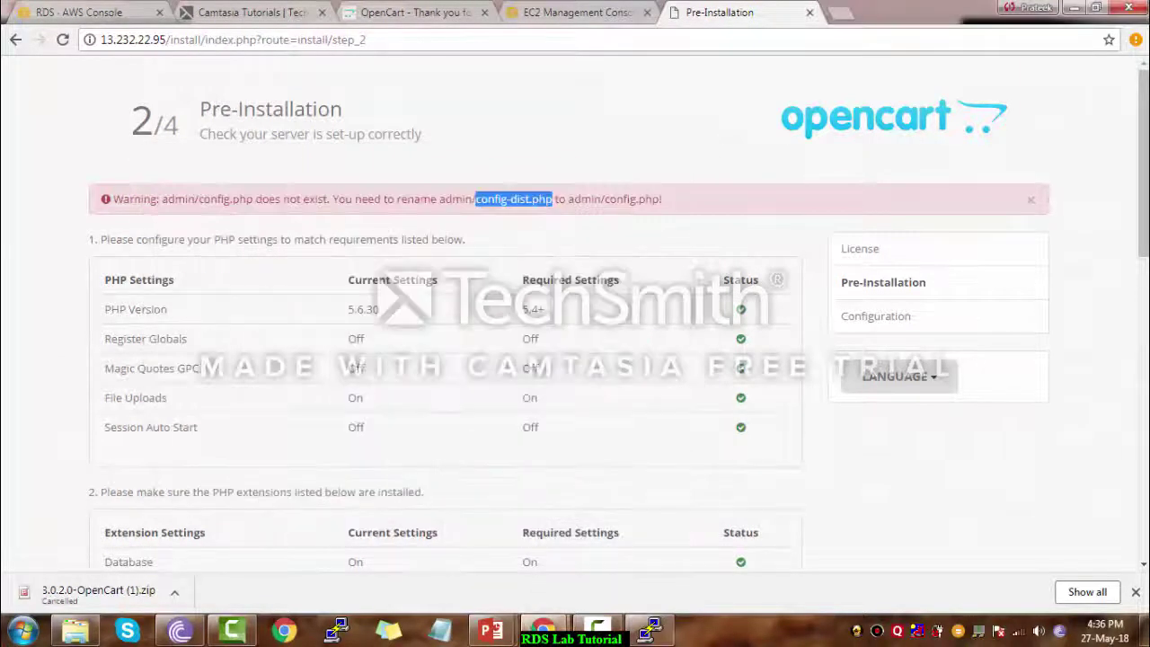
drag(605, 198, 653, 199)
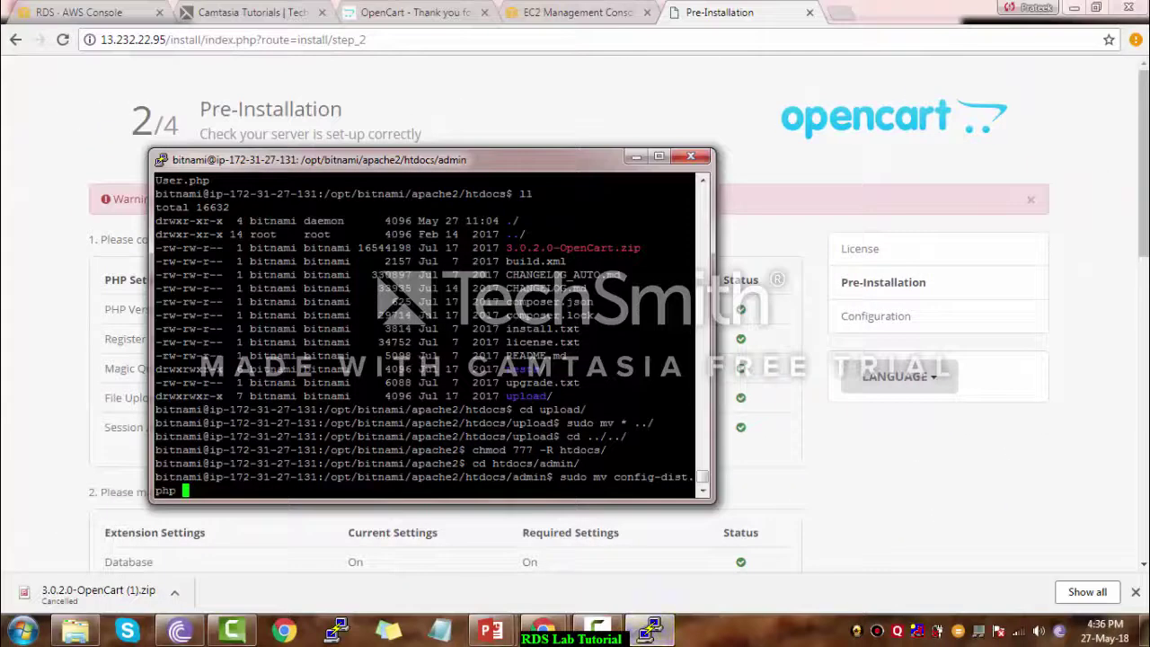
text(config.php)
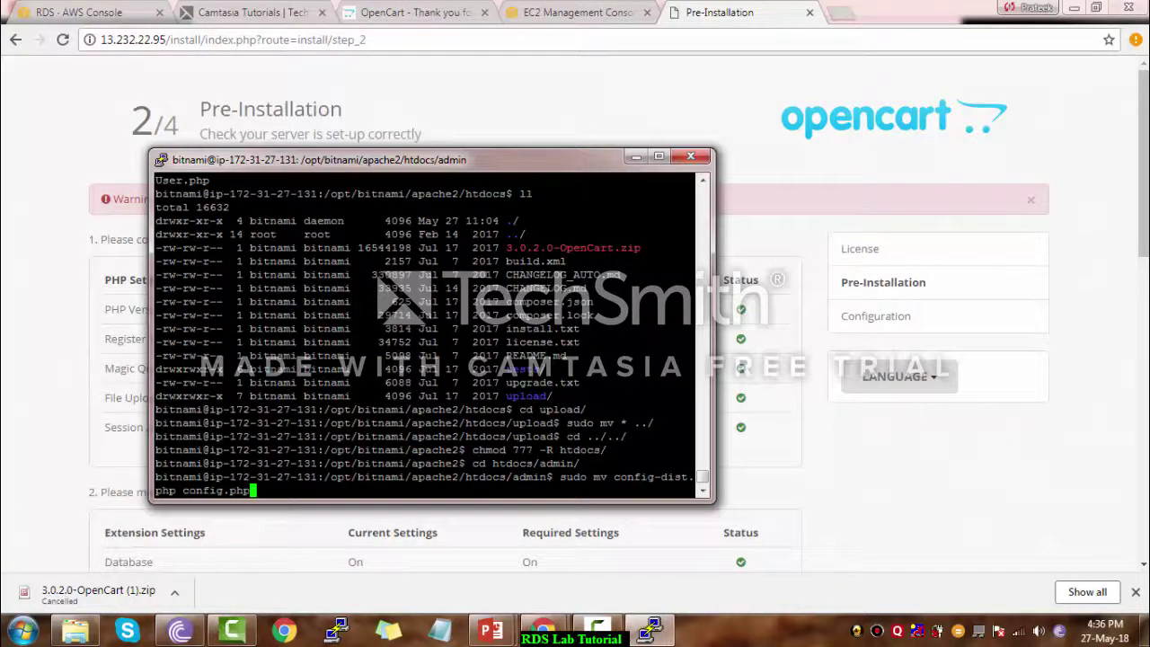
key(Return)
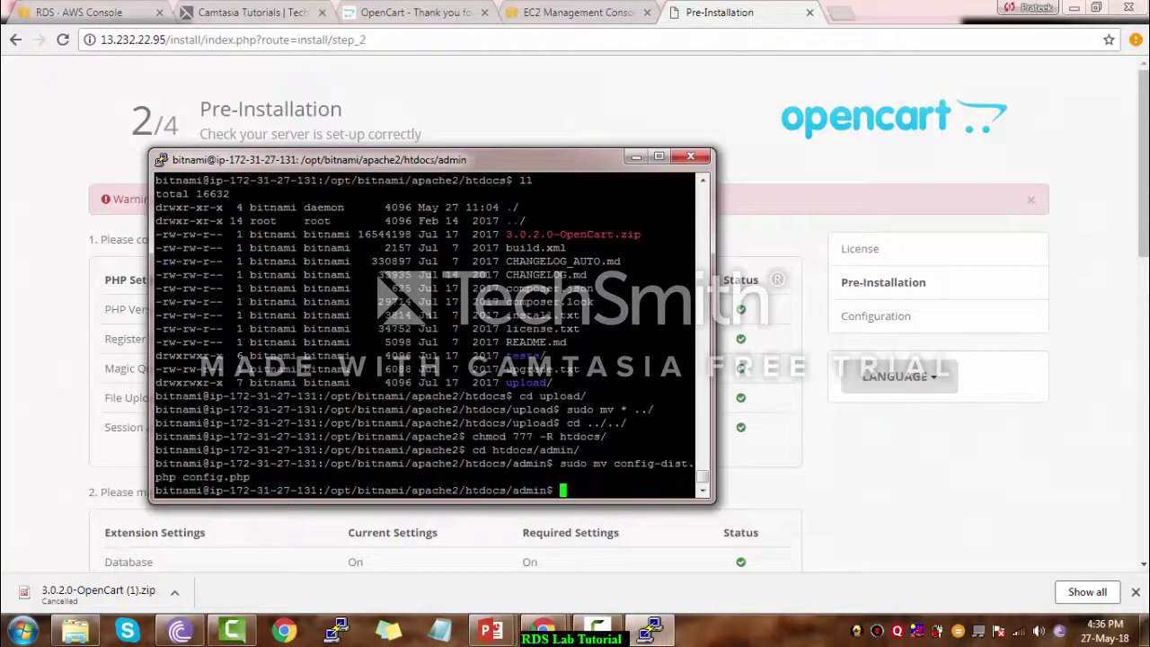
Repeat the config-dist.php to config.php rename in the htdocs root and return to the installer
text(cd ../)
key(Return)
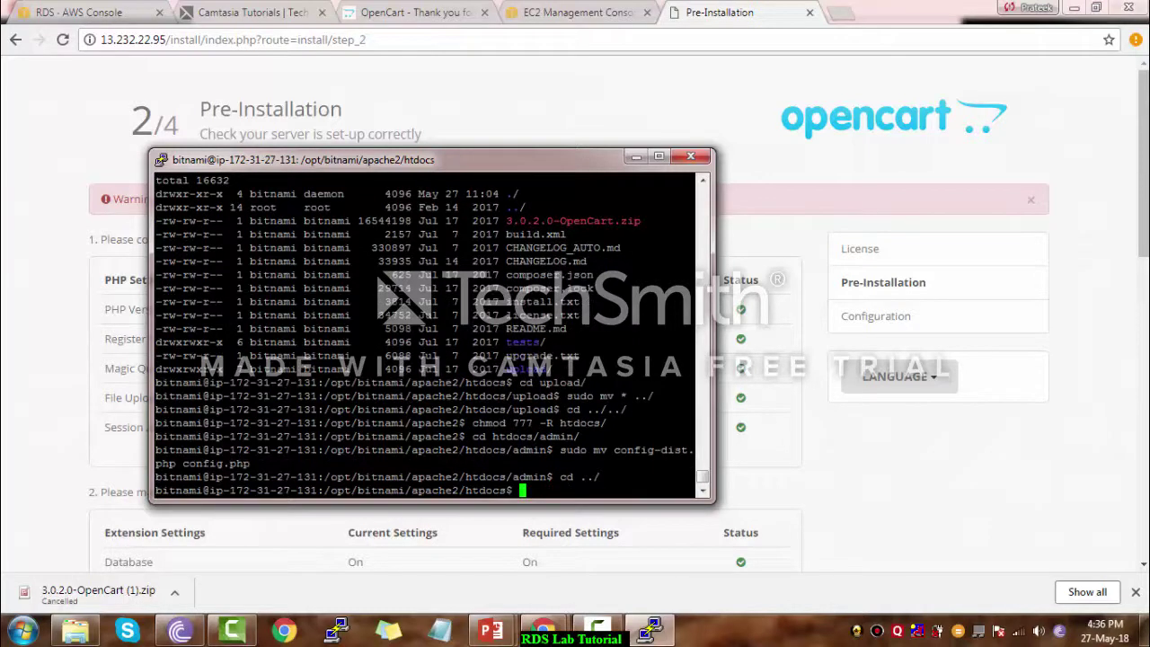
text(sud)
key(Up)
key(Up)
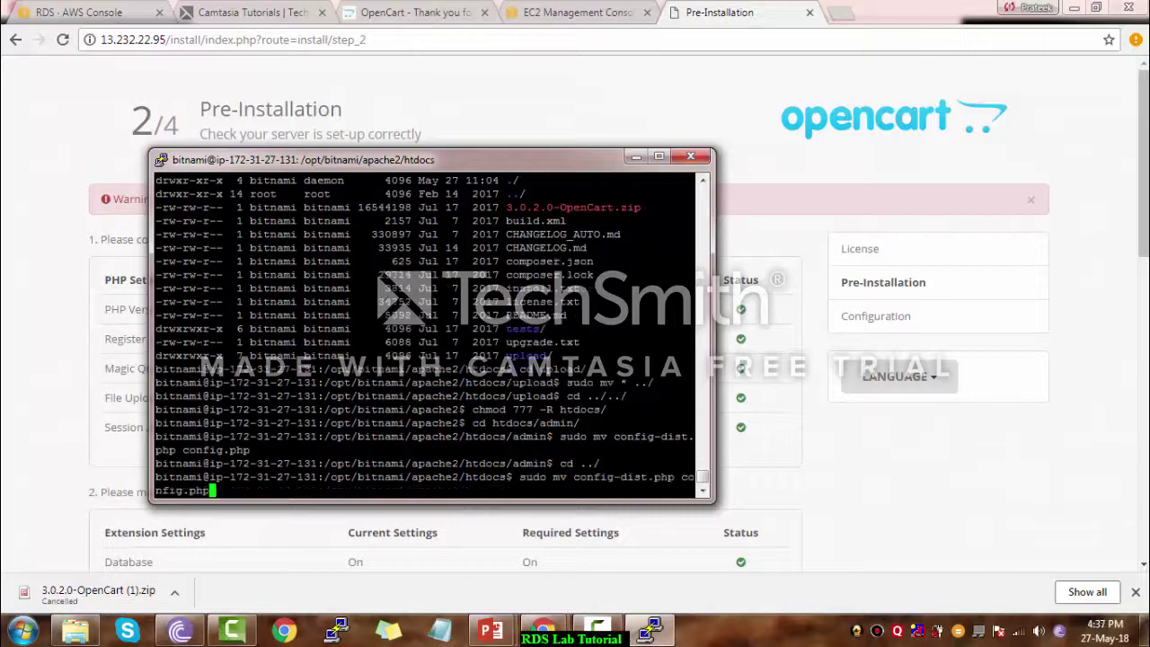
key(Return)
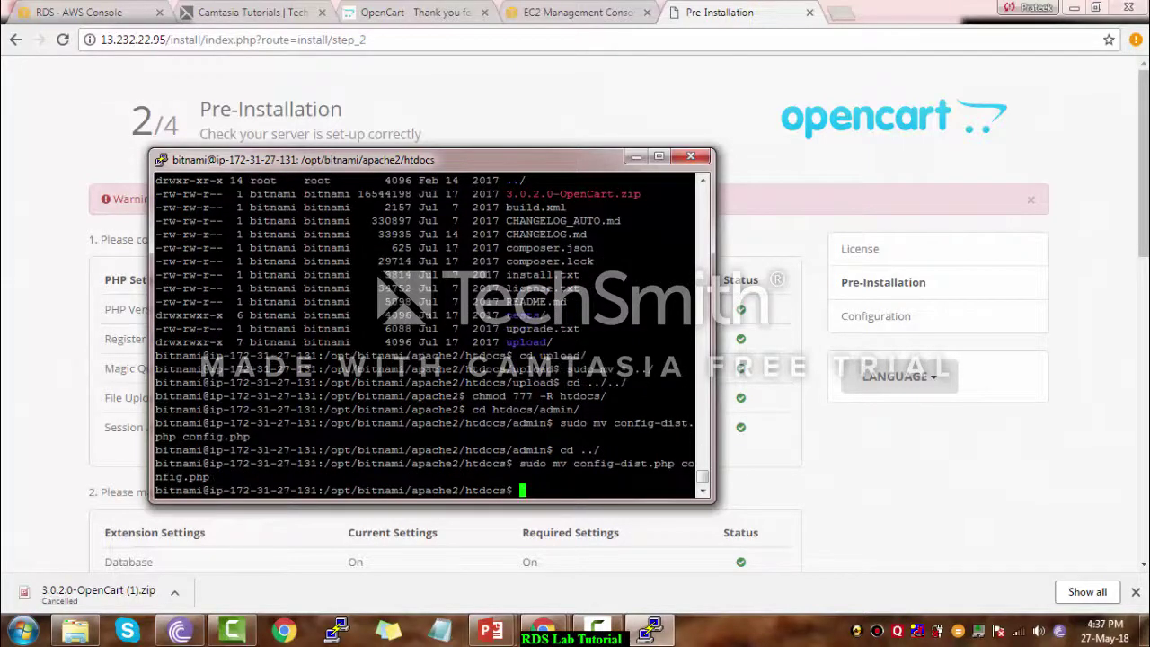
click(635, 156)
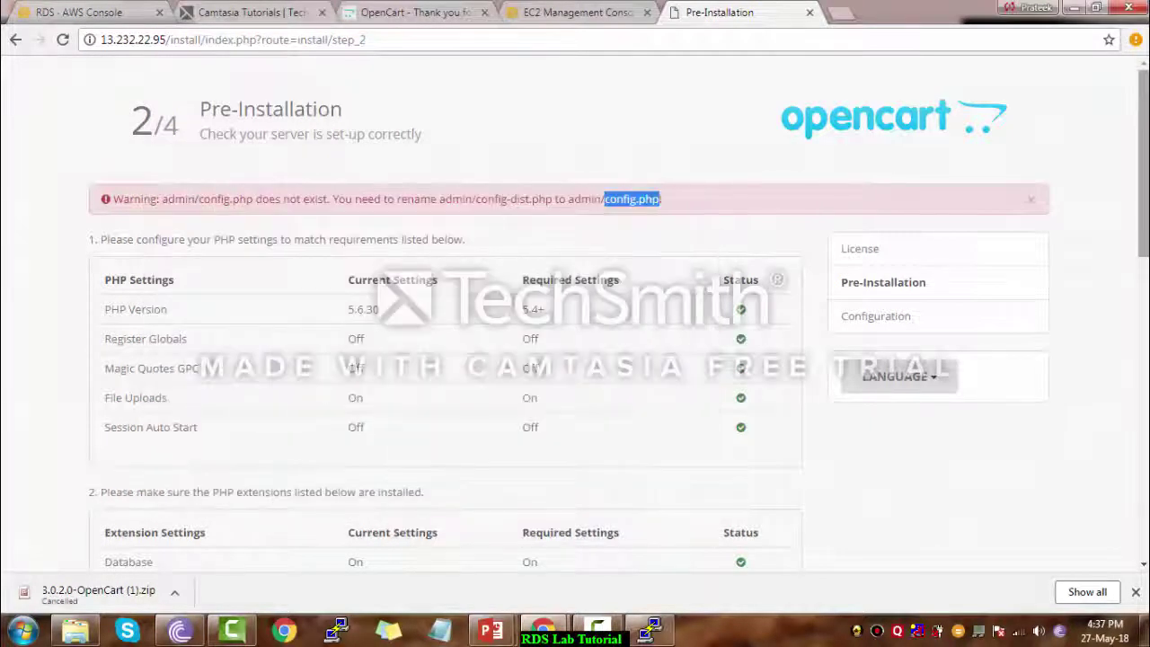
drag(1143, 163, 1143, 443)
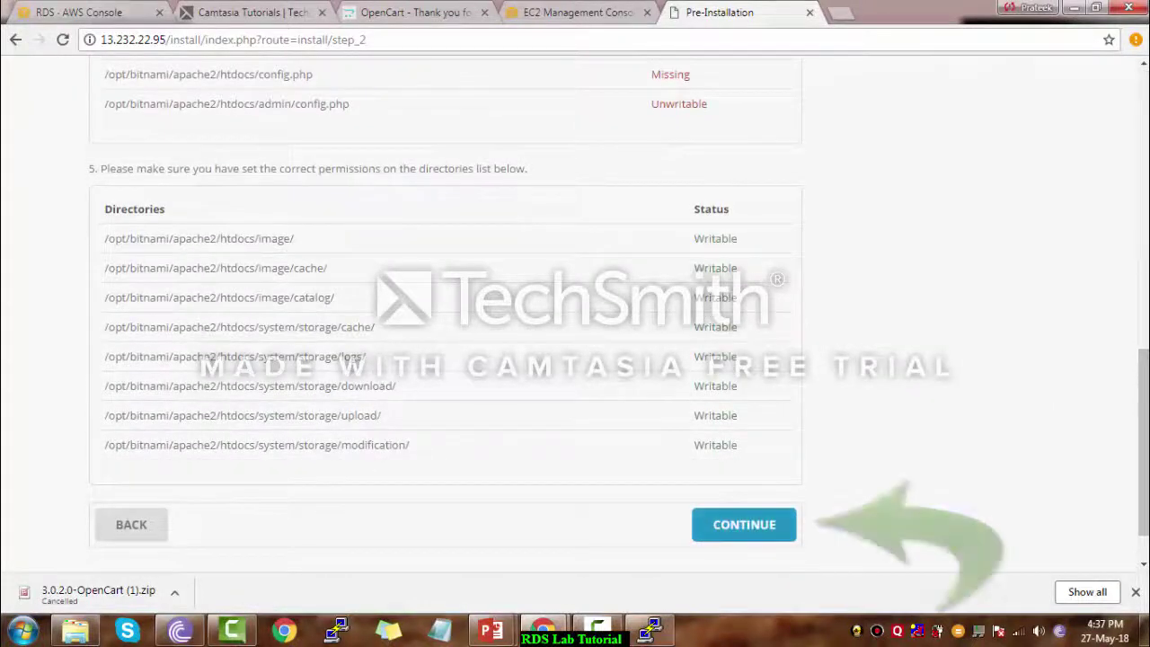
Continue to the Configuration step and select localhost in the Hostname field
click(744, 525)
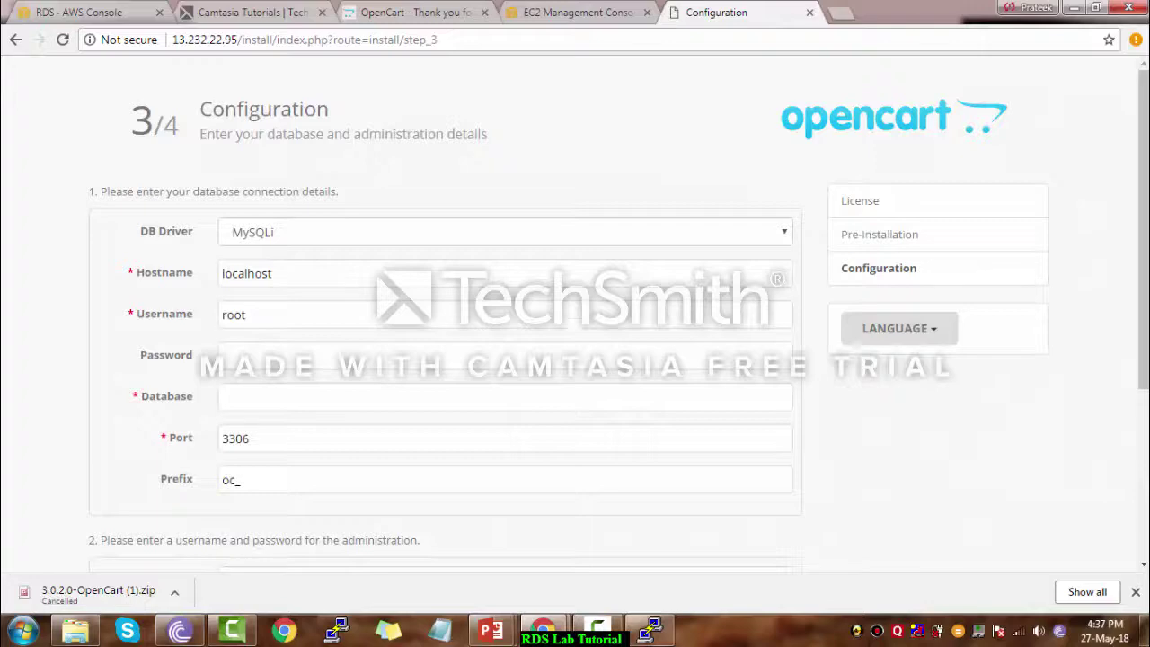
double_click(261, 274)
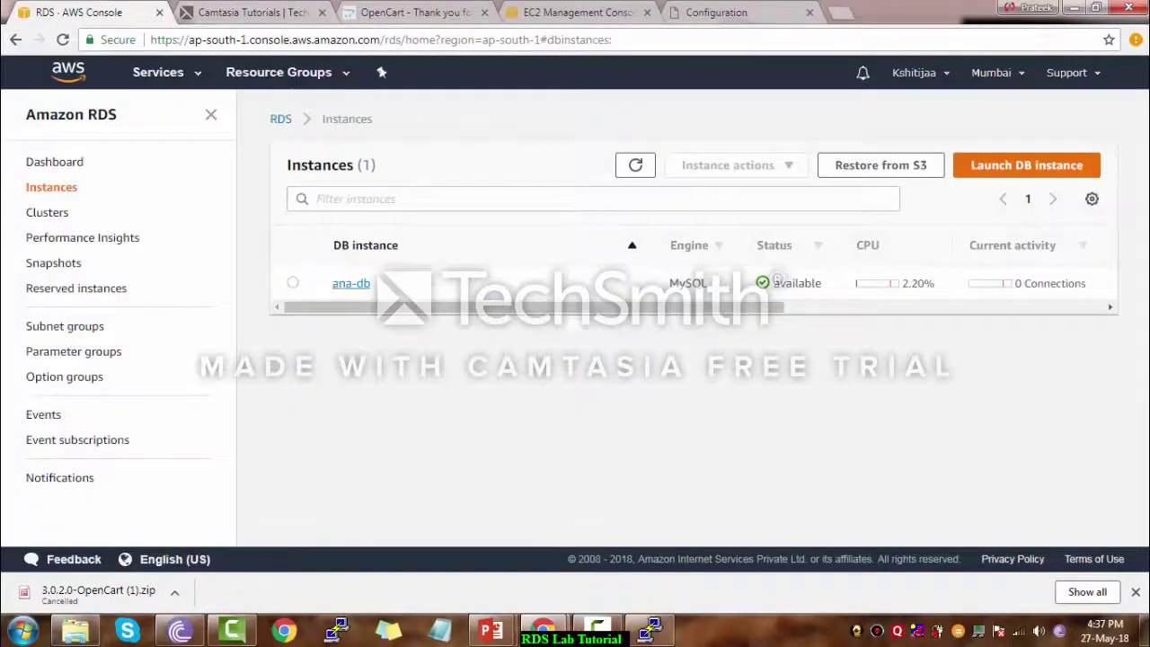
Copy the ana-db RDS endpoint and paste it into the installer's Hostname field, replacing localhost
click(351, 283)
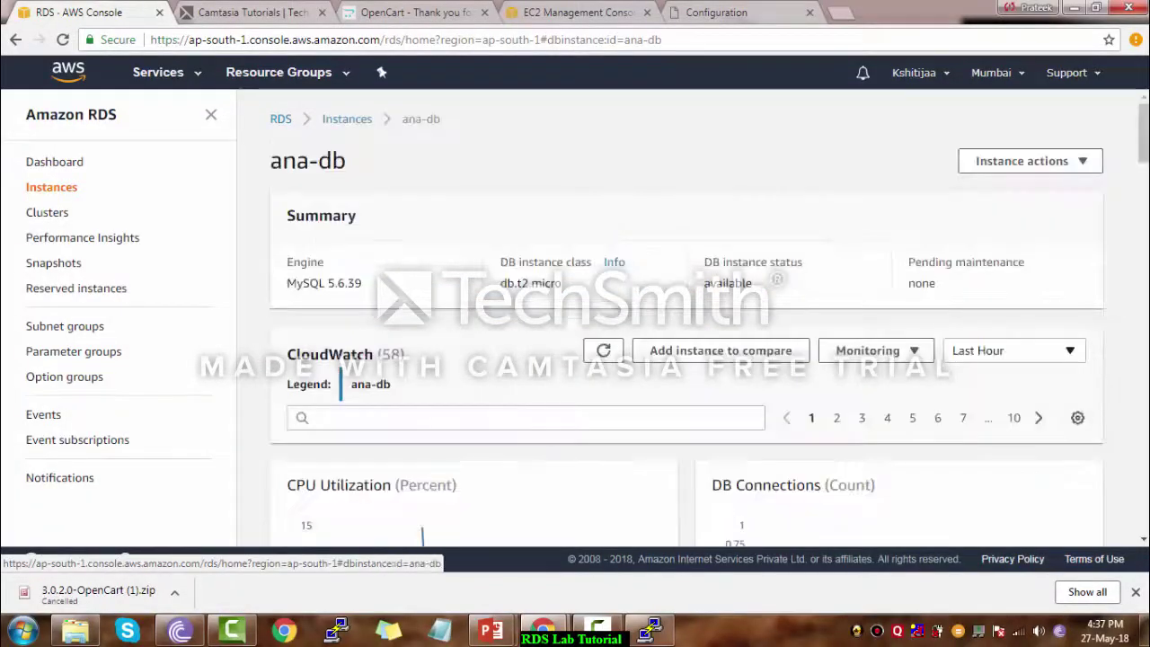
scroll(686, 314, down, 7)
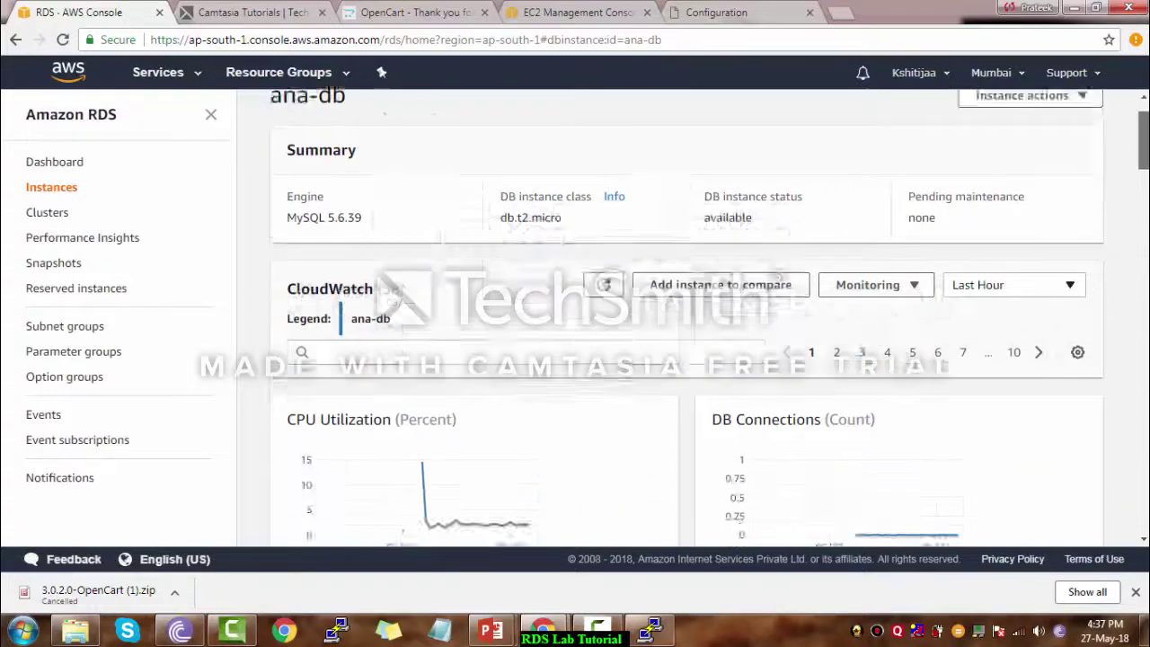
scroll(687, 315, down, 3)
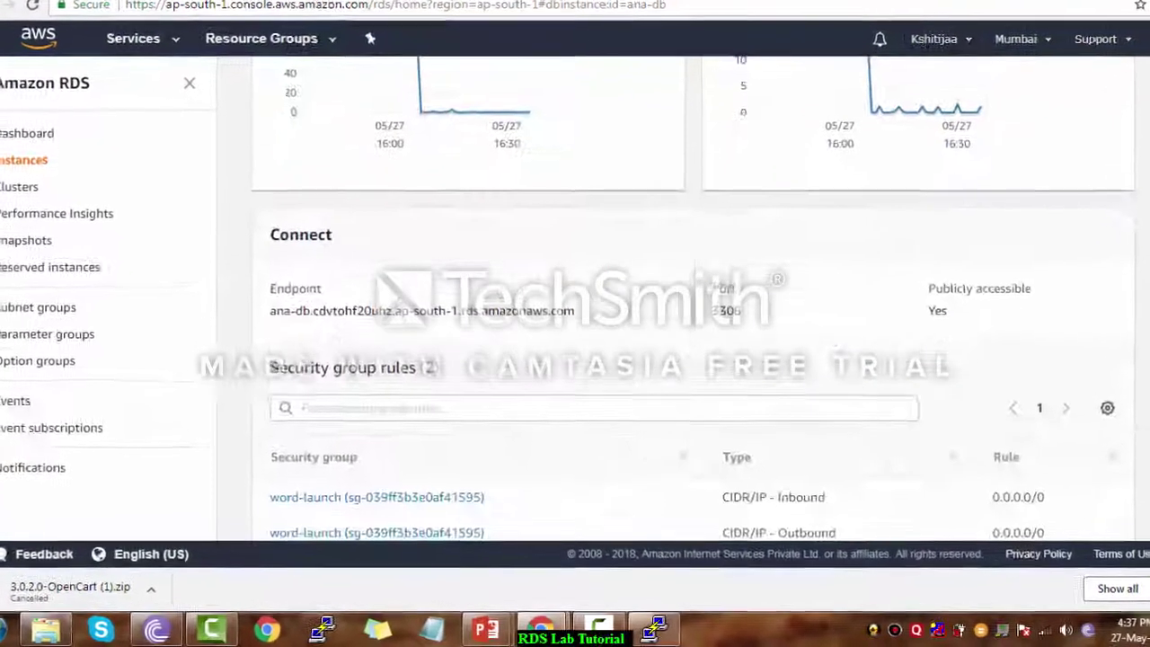
drag(576, 307, 287, 307)
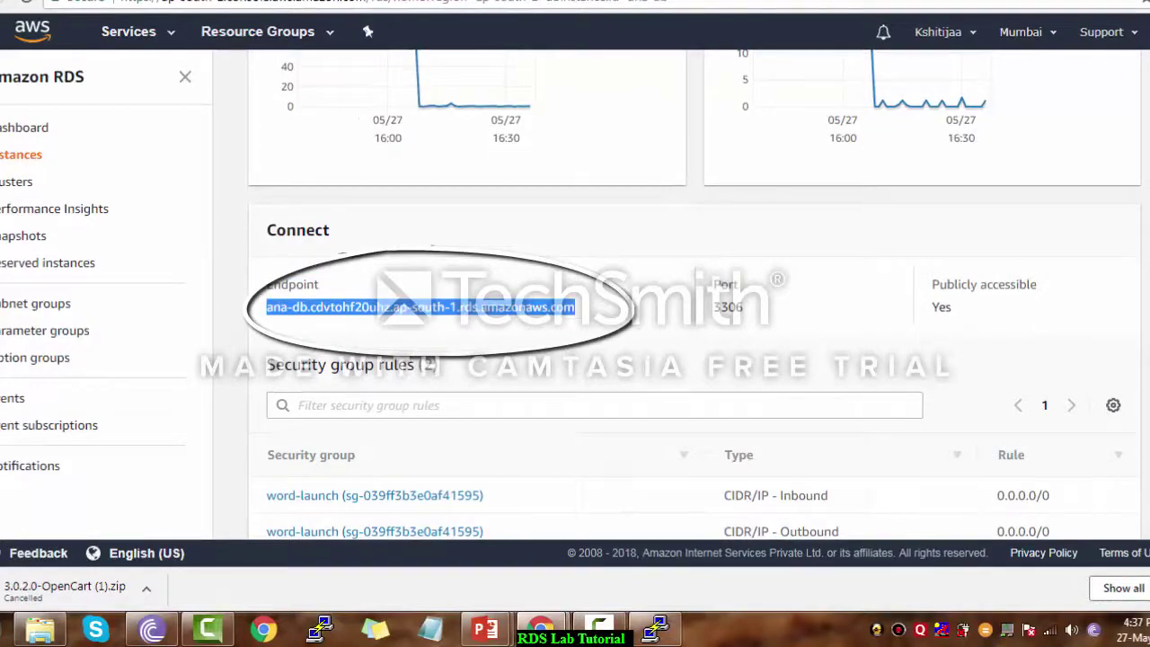
click(716, 12)
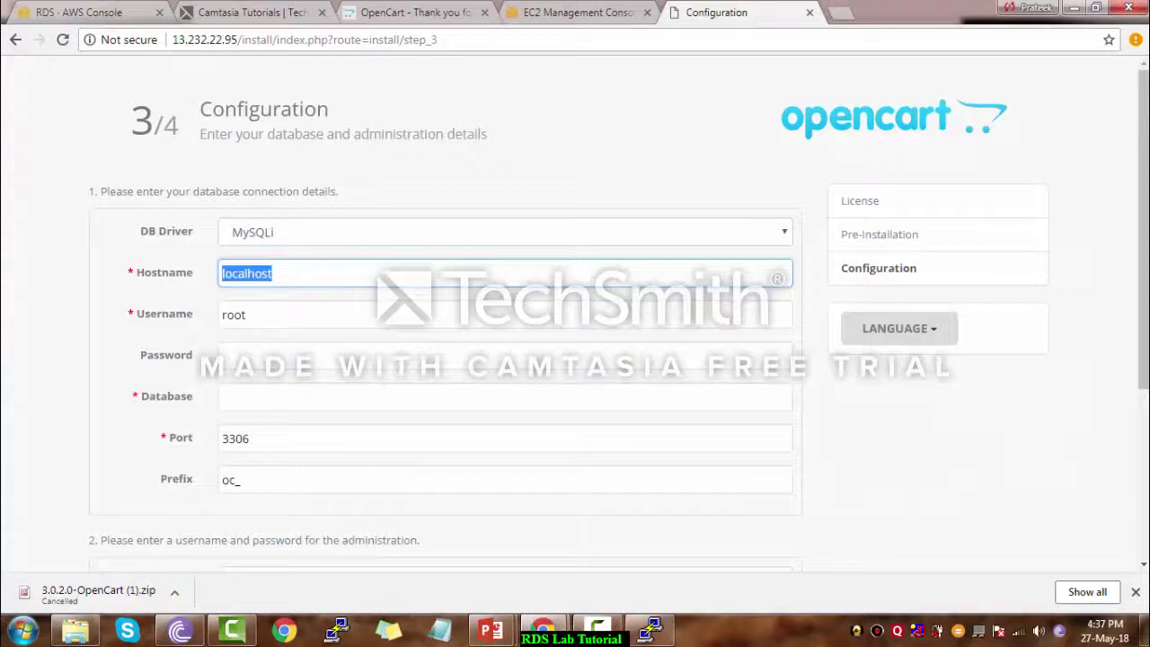
text(ana-db.cdvtohf20uhz.ap-south-1.rds.amazonaws.com)
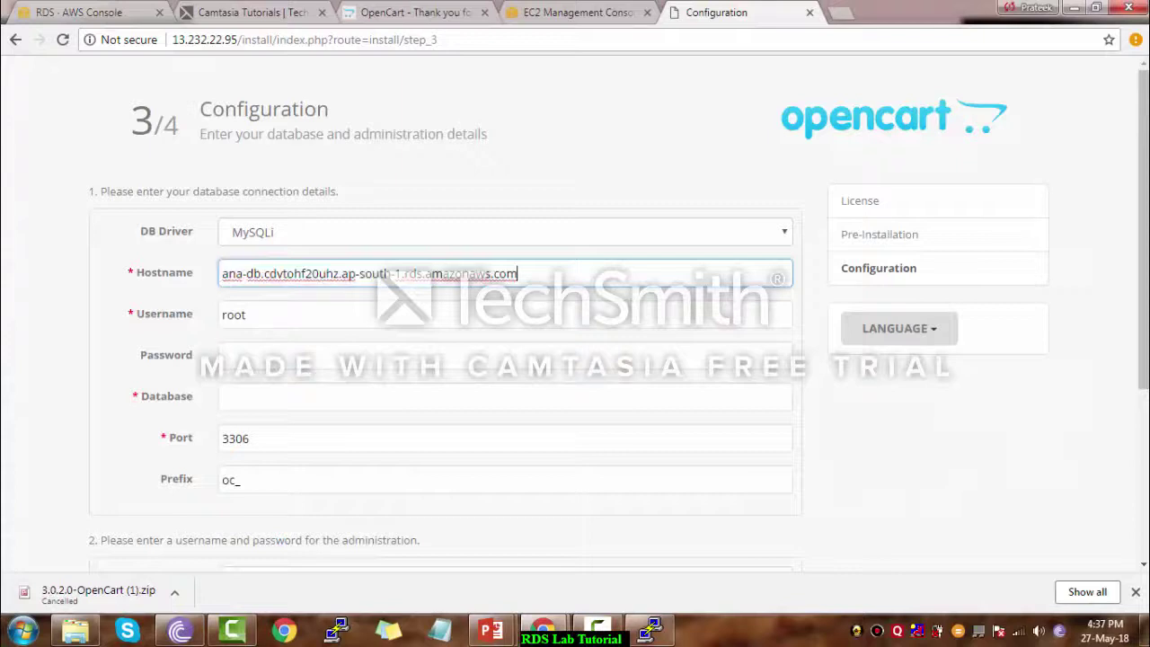
Enter the database username root and database name masterdb
click(247, 315)
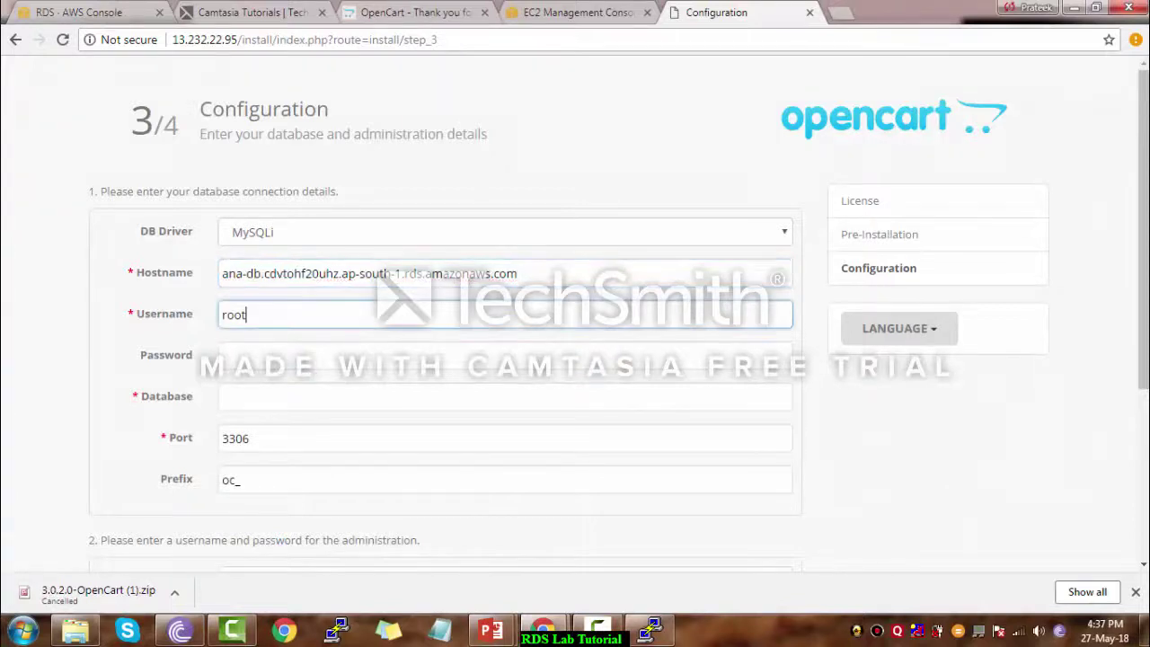
text(••)
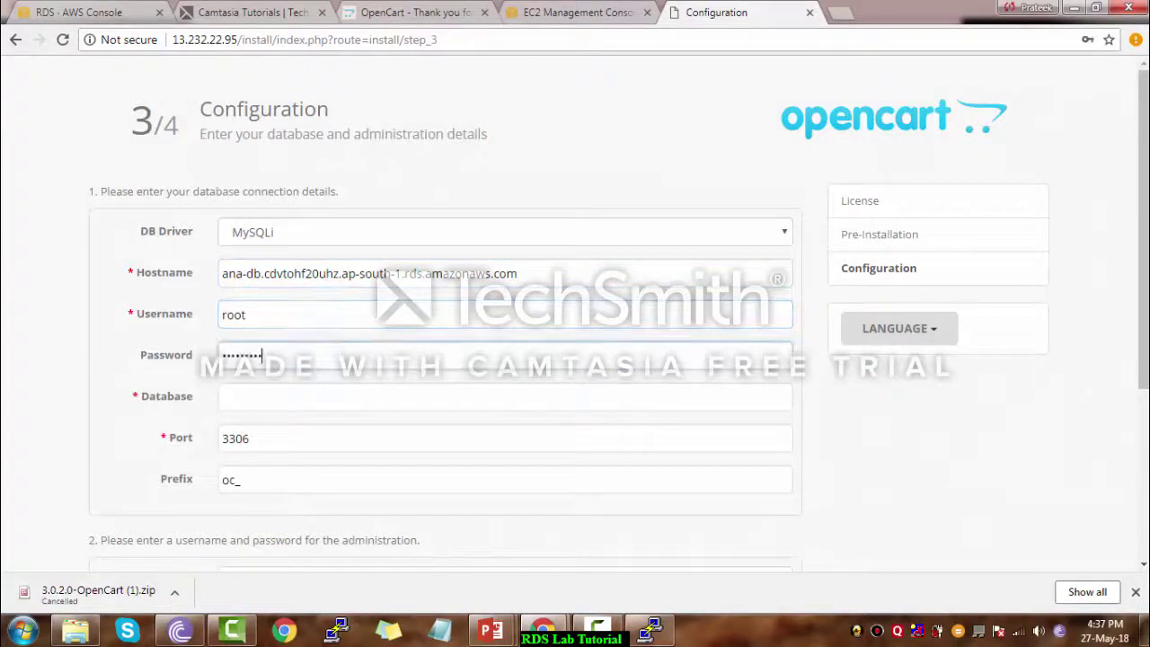
key(Tab)
text(m)
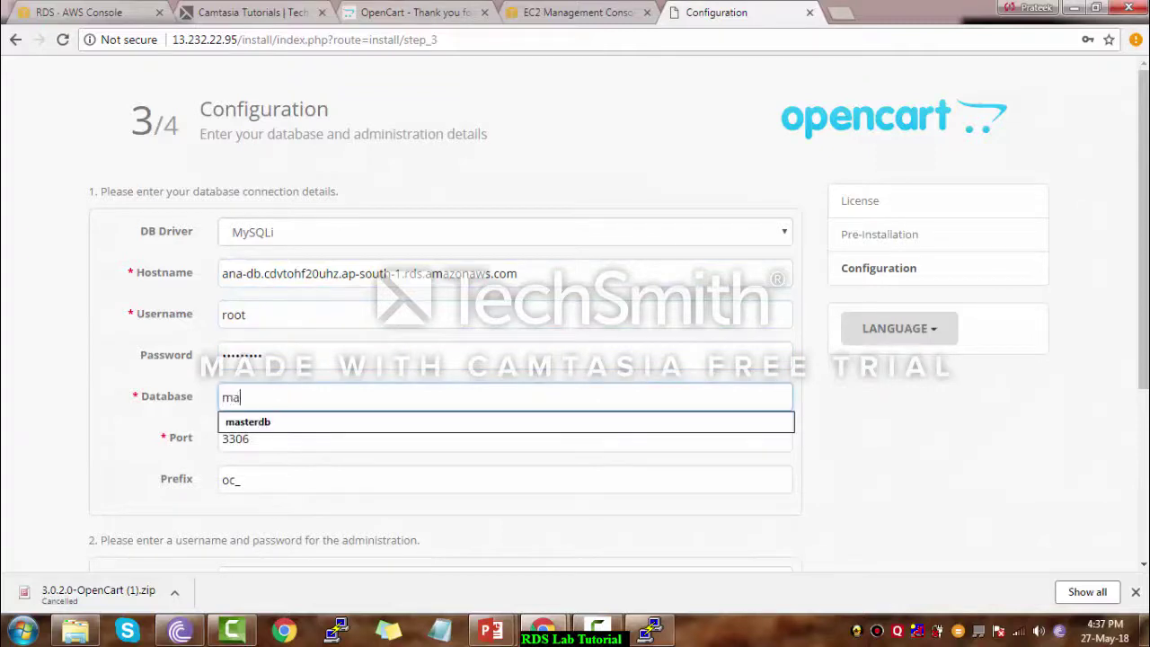
key(Down)
Fill in the admin password and e-mail, then run the installation to load Your Store
key(Tab)
key(Tab)
key(Tab)
key(Tab)
text(a)
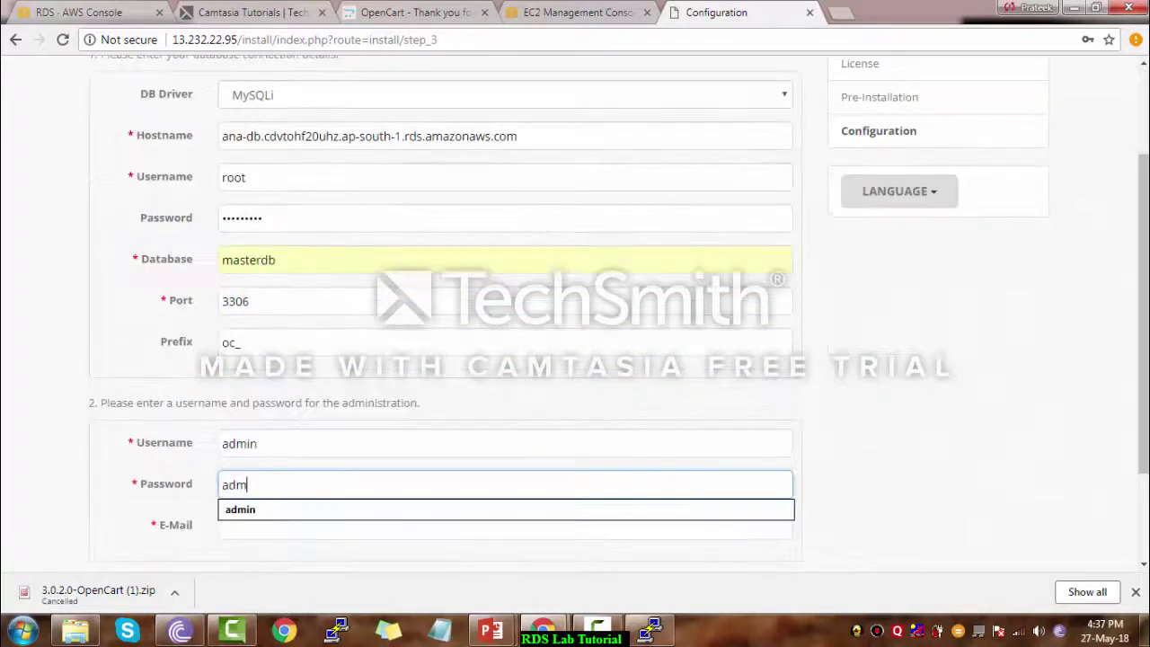
text(dmin)
key(Down)
key(Tab)
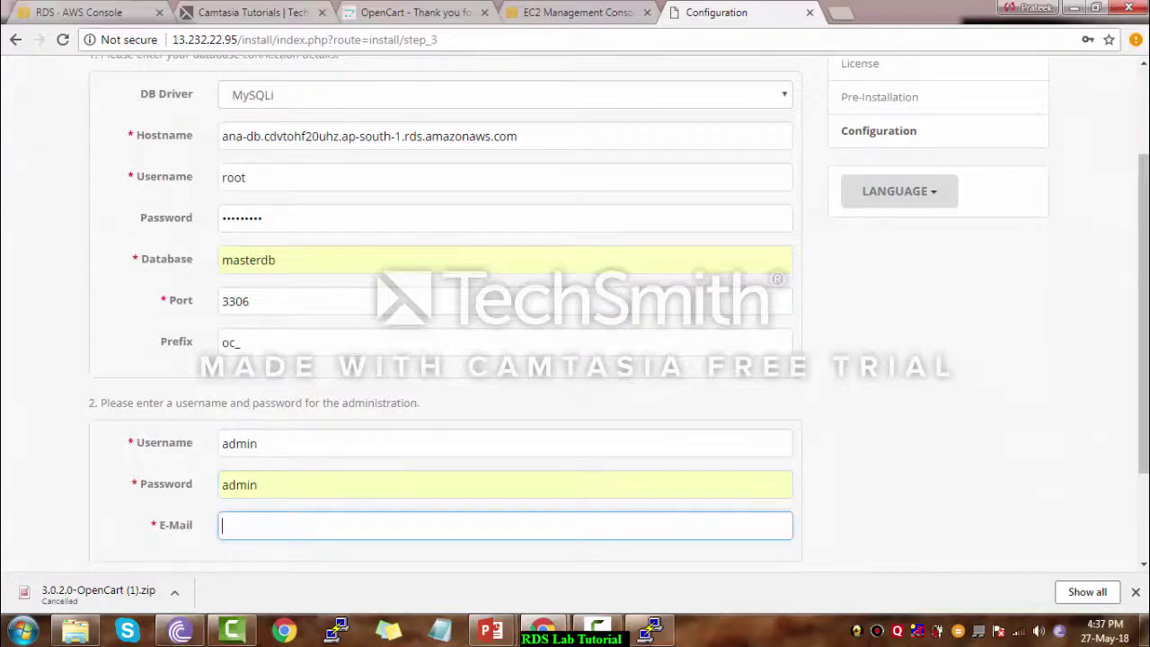
text(do)
key(Down)
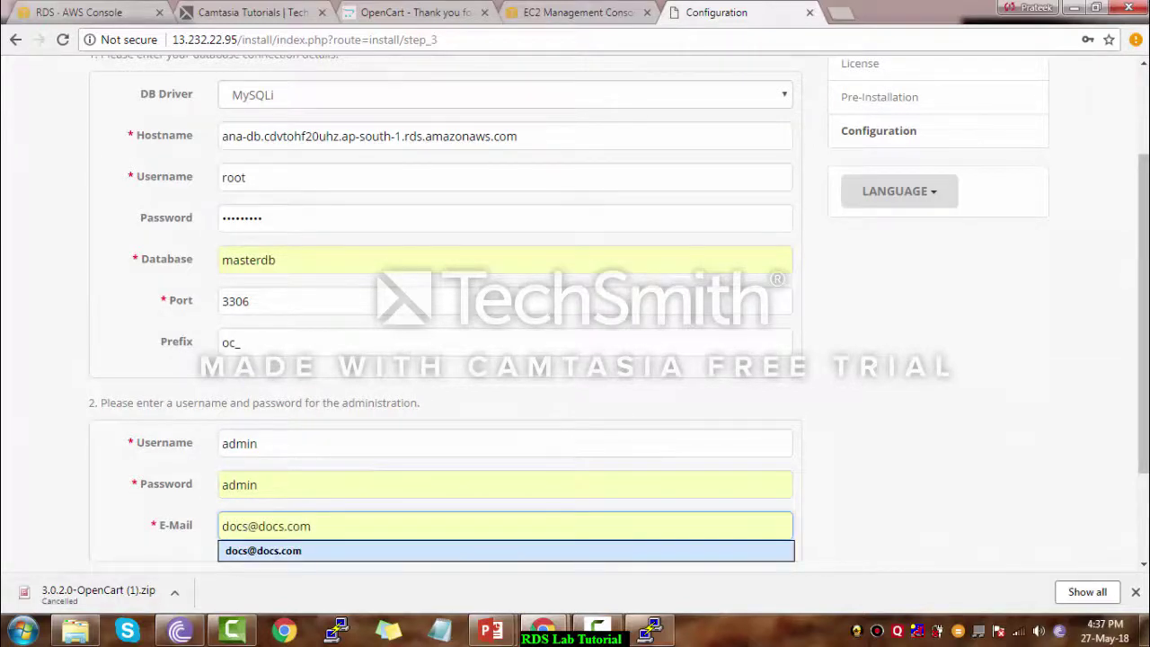
scroll(131, 467, down, 2)
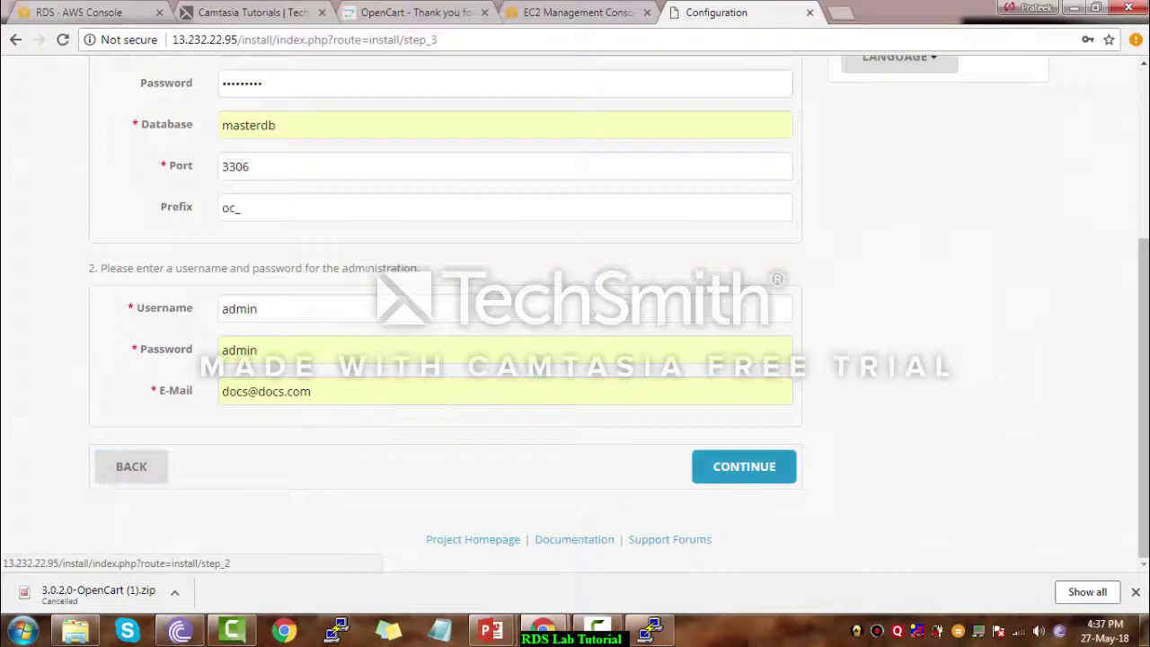
click(744, 466)
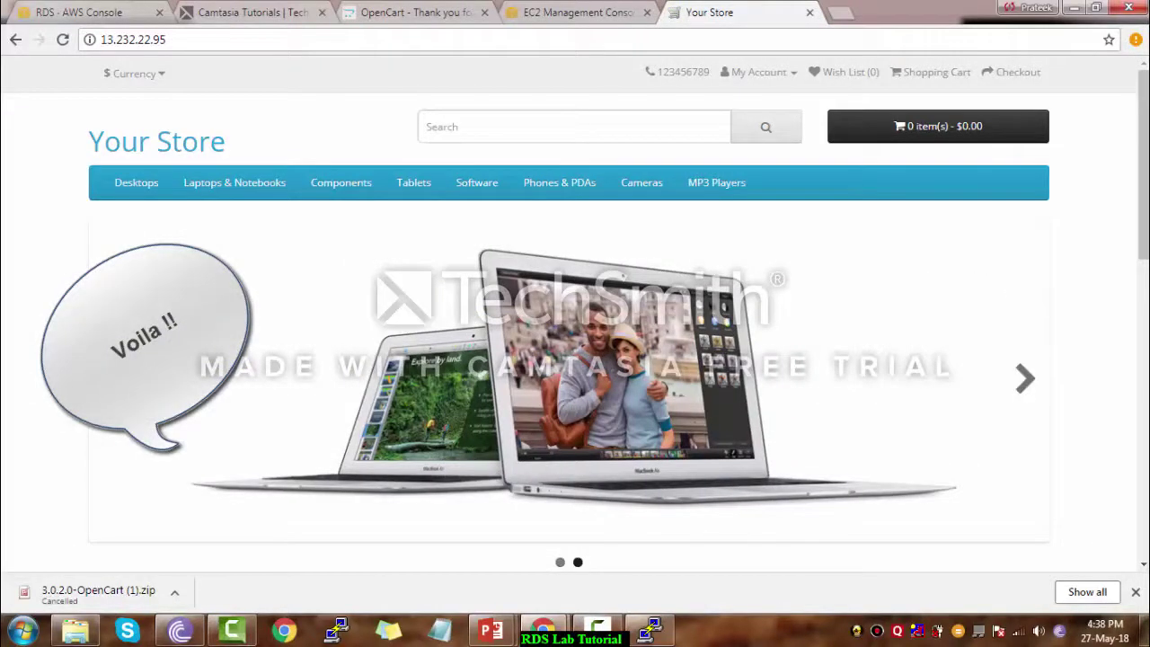
key(ctrl+shift+Tab)
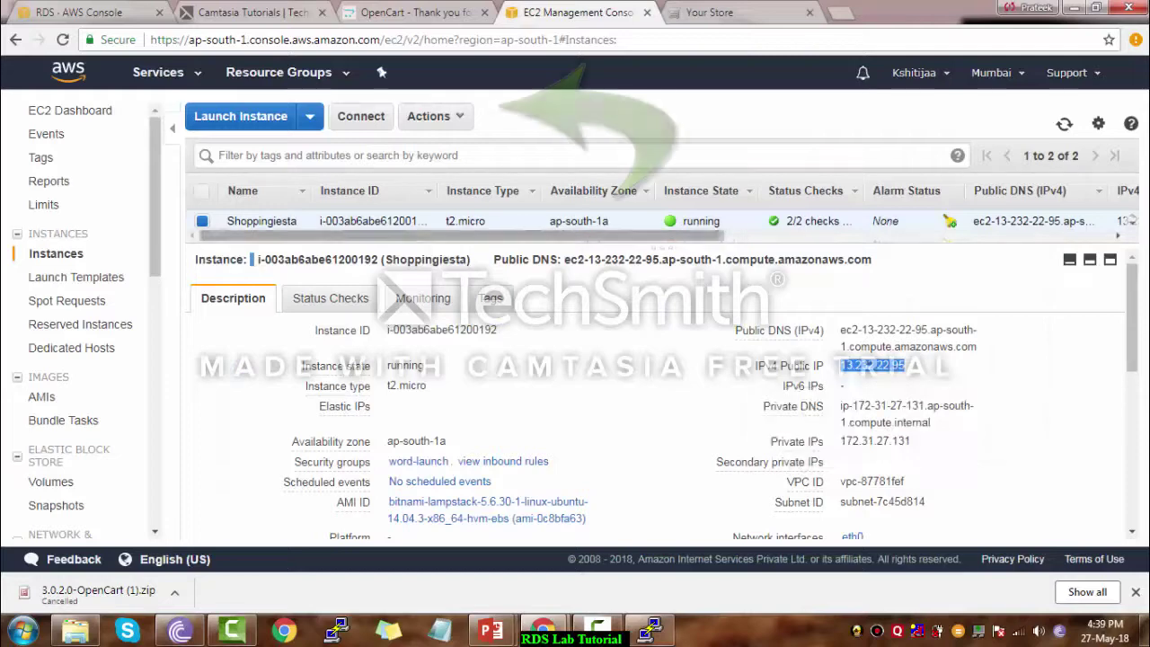
Request an image named Img of the Shoppingiesta instance with No reboot ticked
click(436, 117)
mouse_move(467, 249)
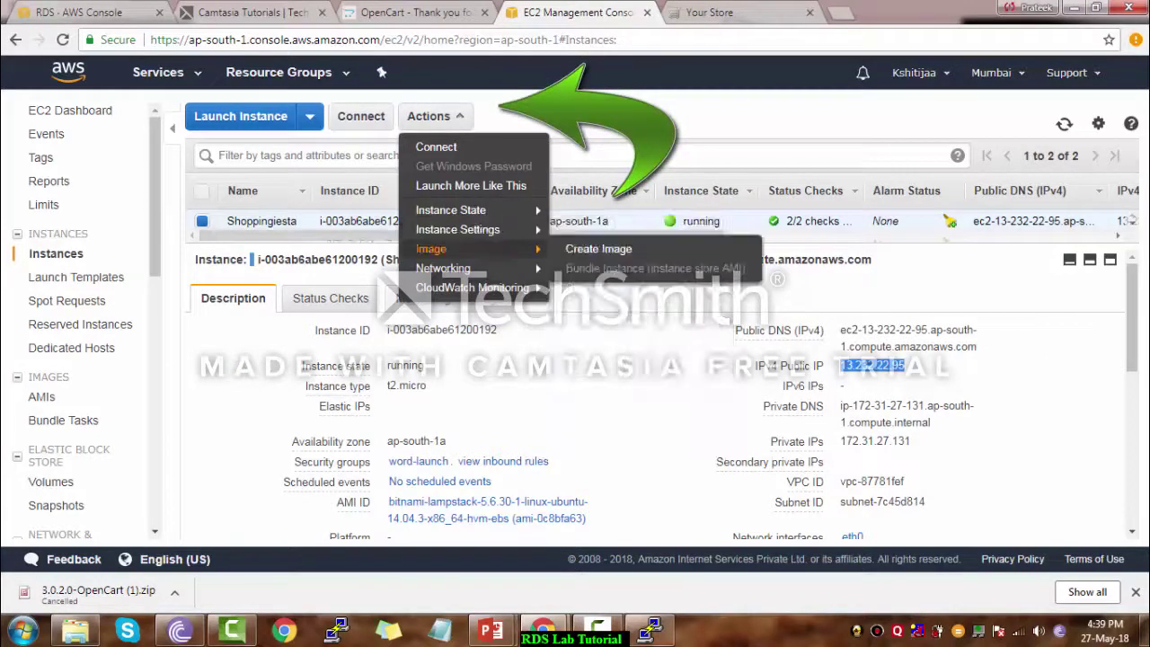
click(598, 249)
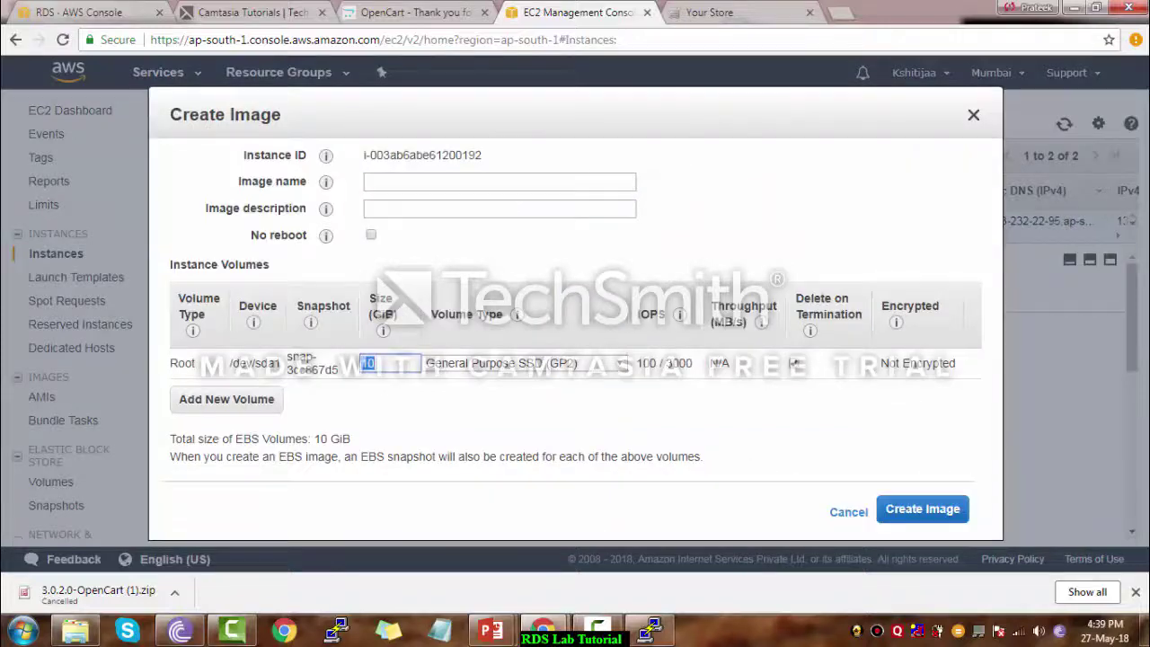
click(500, 182)
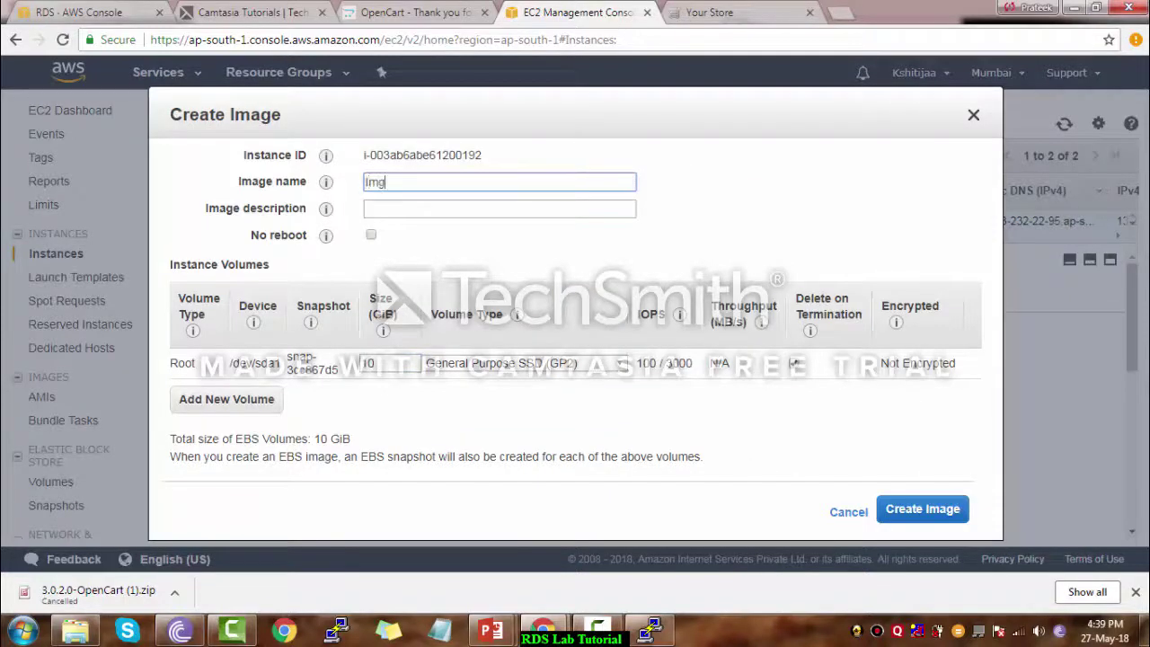
key(Tab)
text(n)
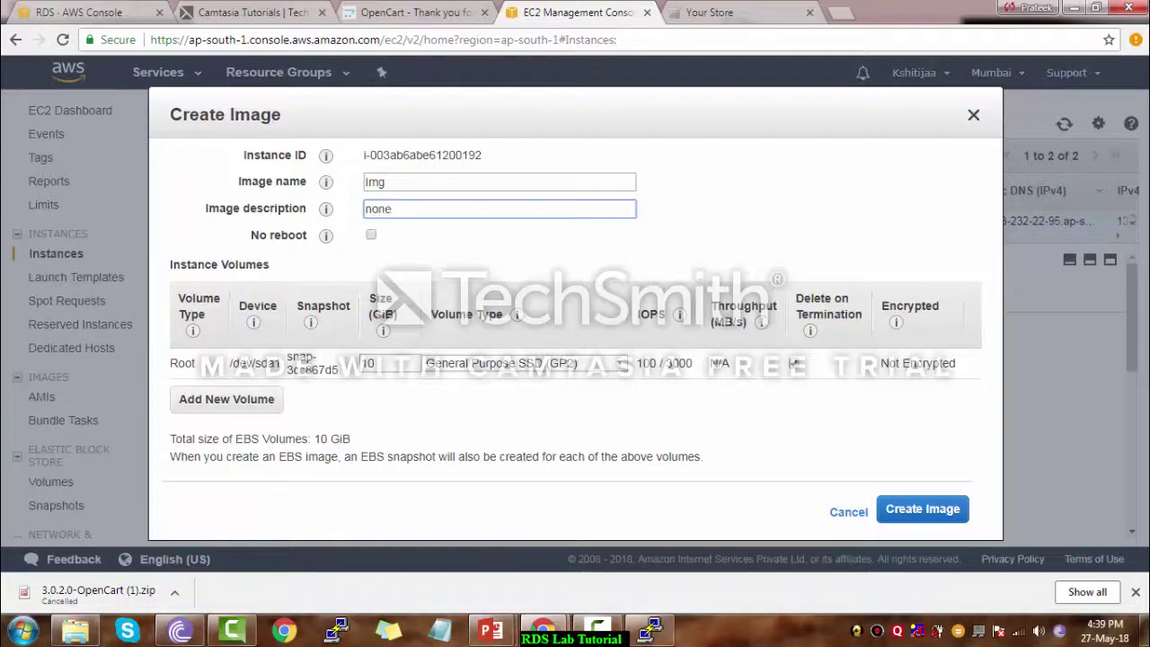
click(371, 234)
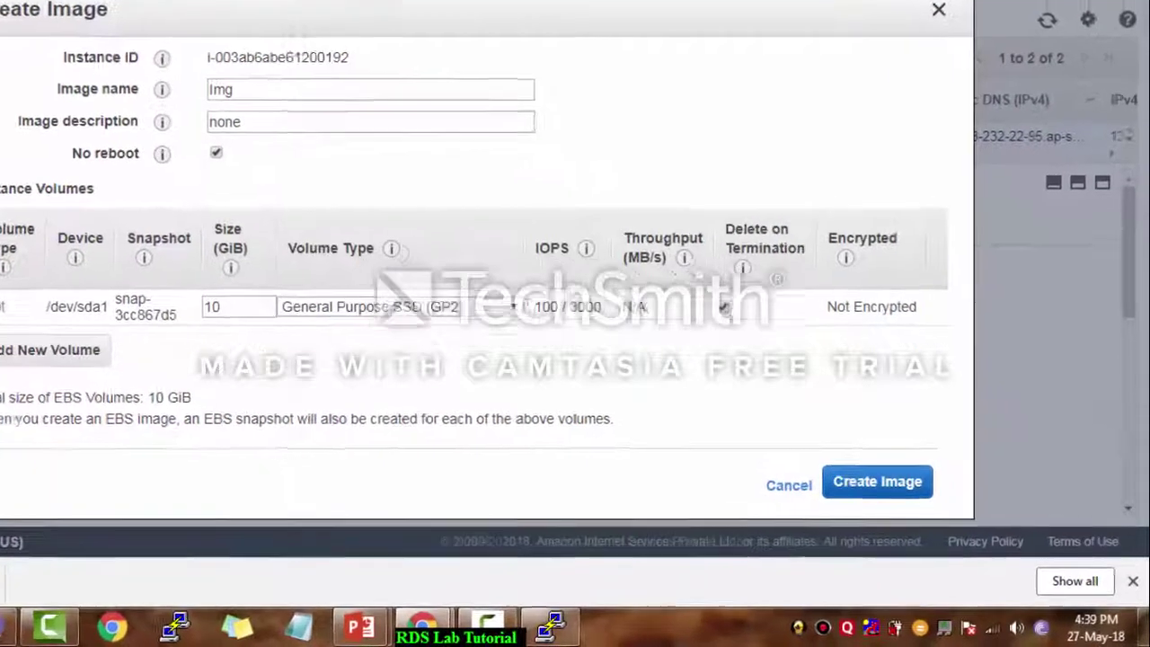
click(923, 510)
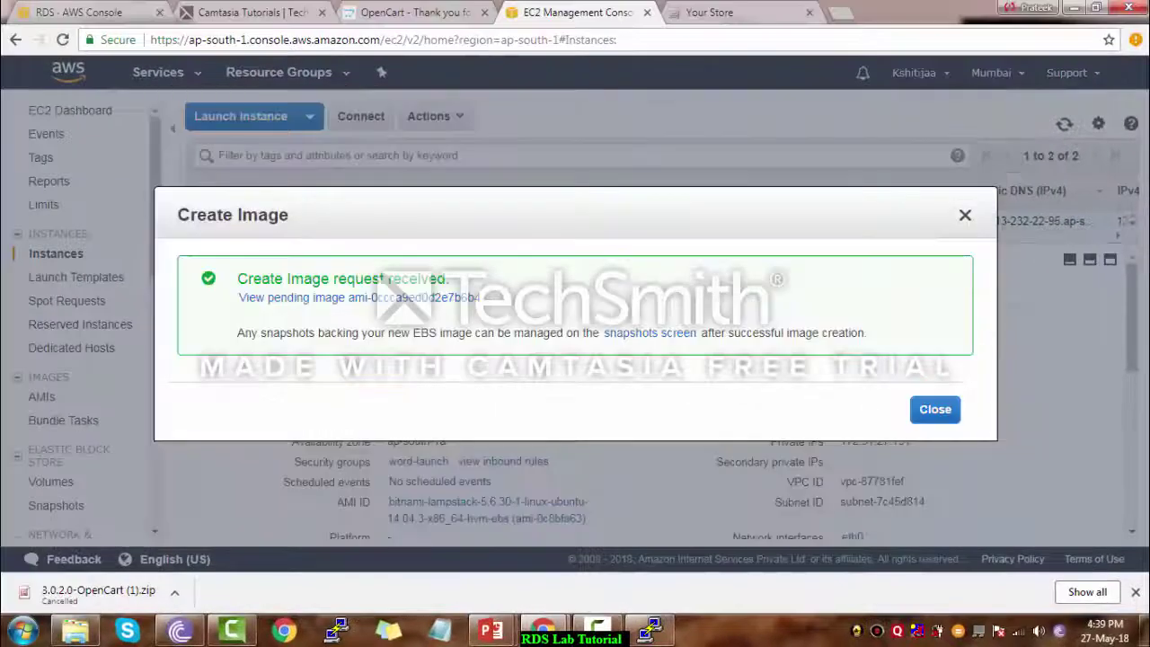
In the AMIs list, watch the Img image go from pending to available
click(934, 409)
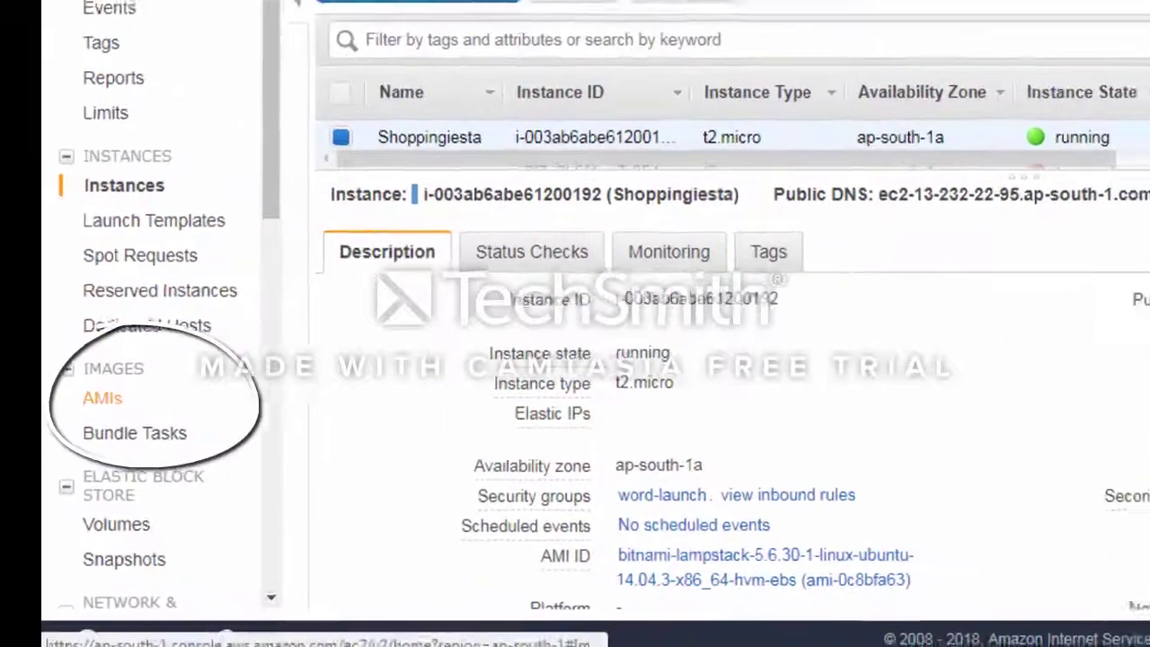
click(42, 397)
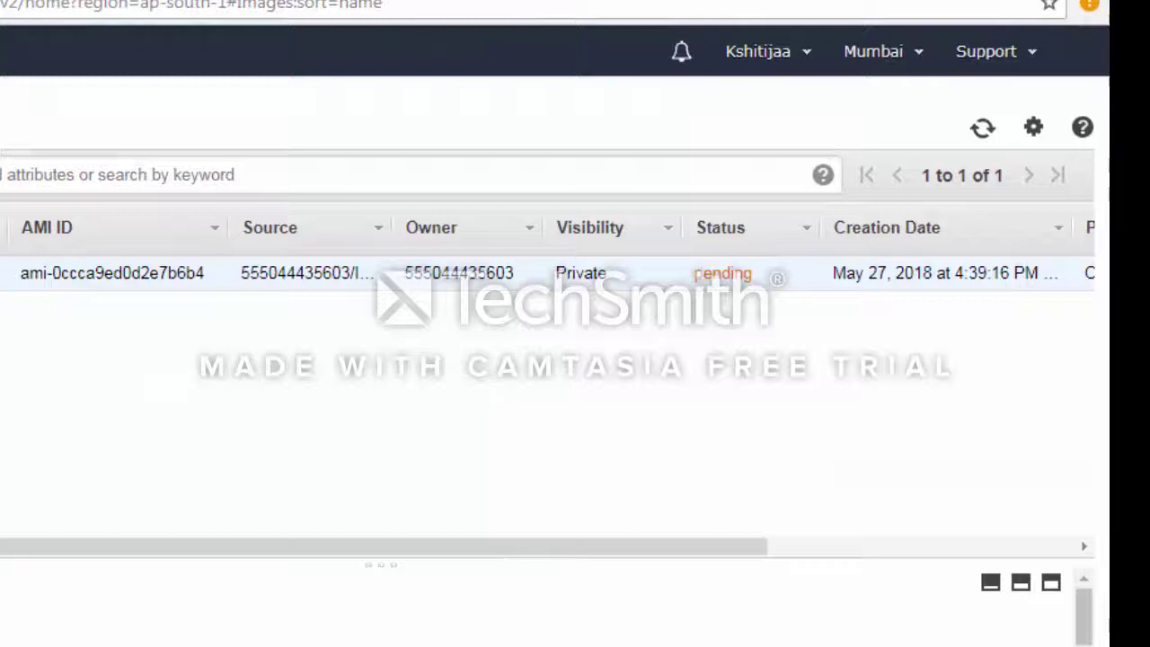
double_click(719, 273)
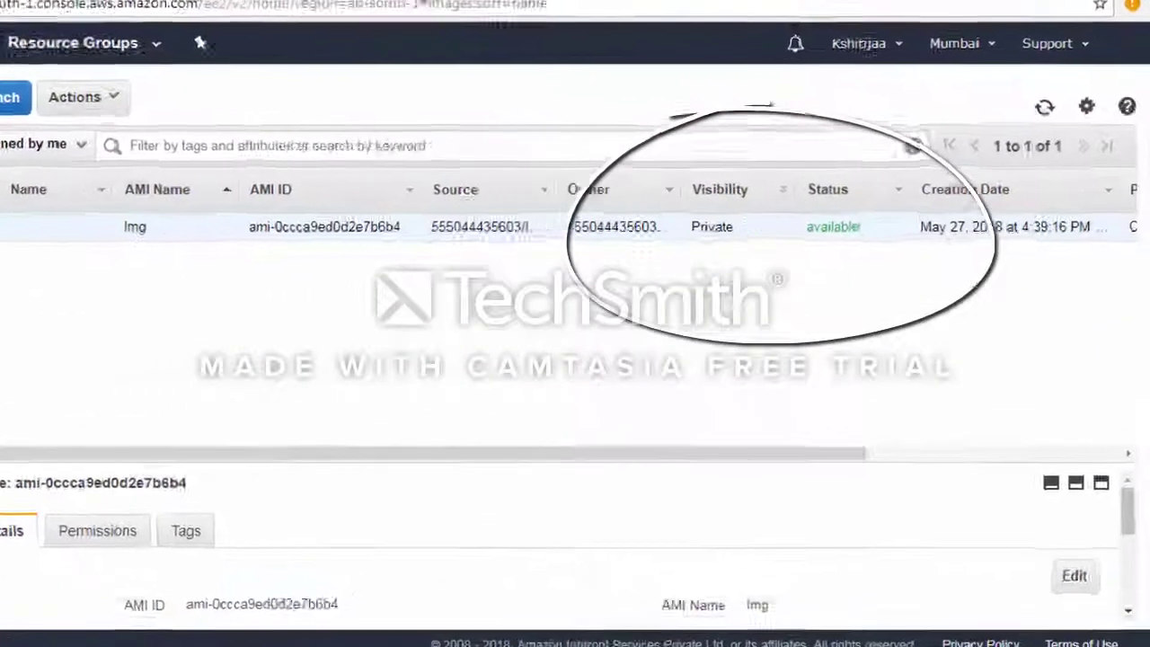
double_click(893, 221)
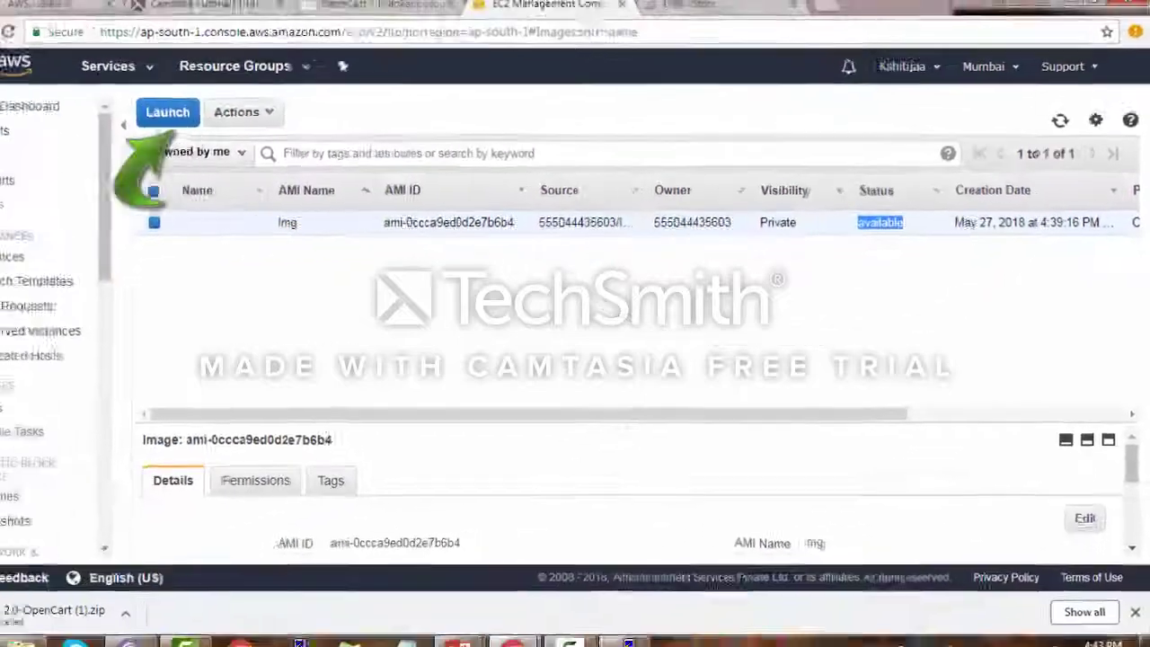
Launch a t2.micro instance from Img in subnet ap-south-1b
click(167, 113)
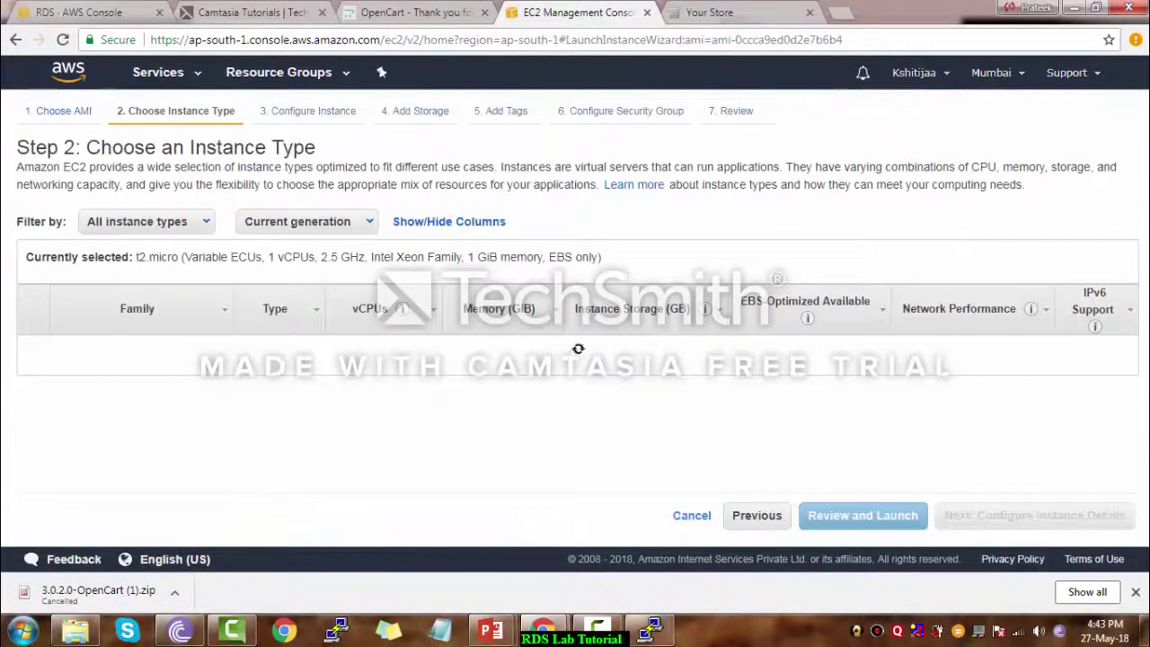
click(1034, 515)
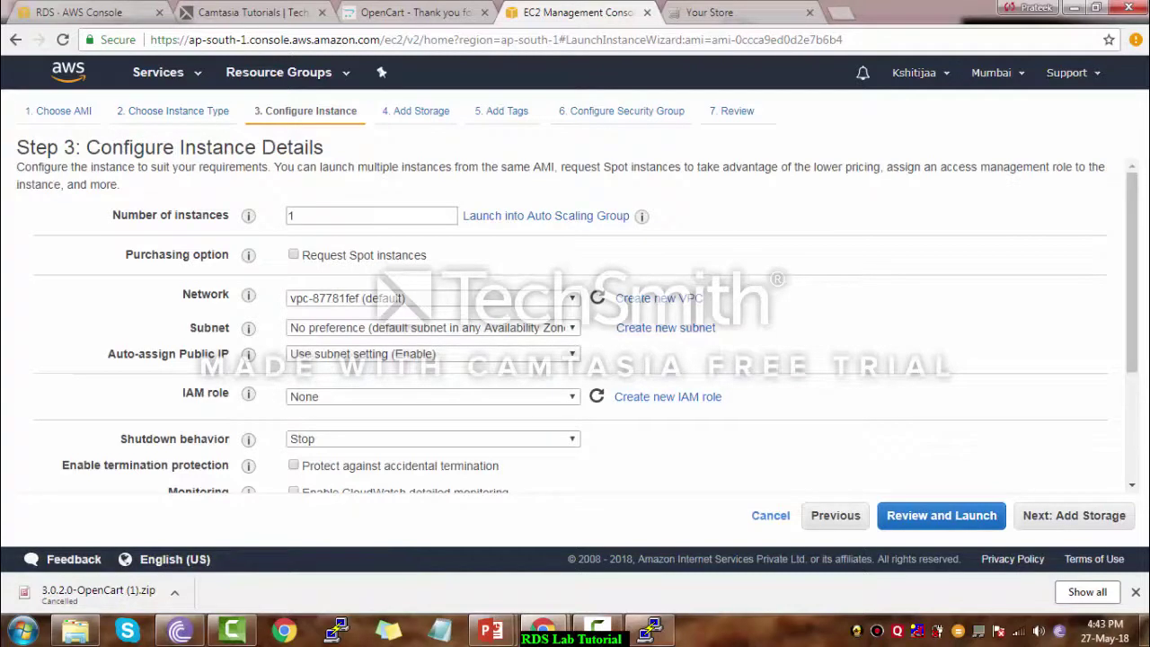
click(433, 328)
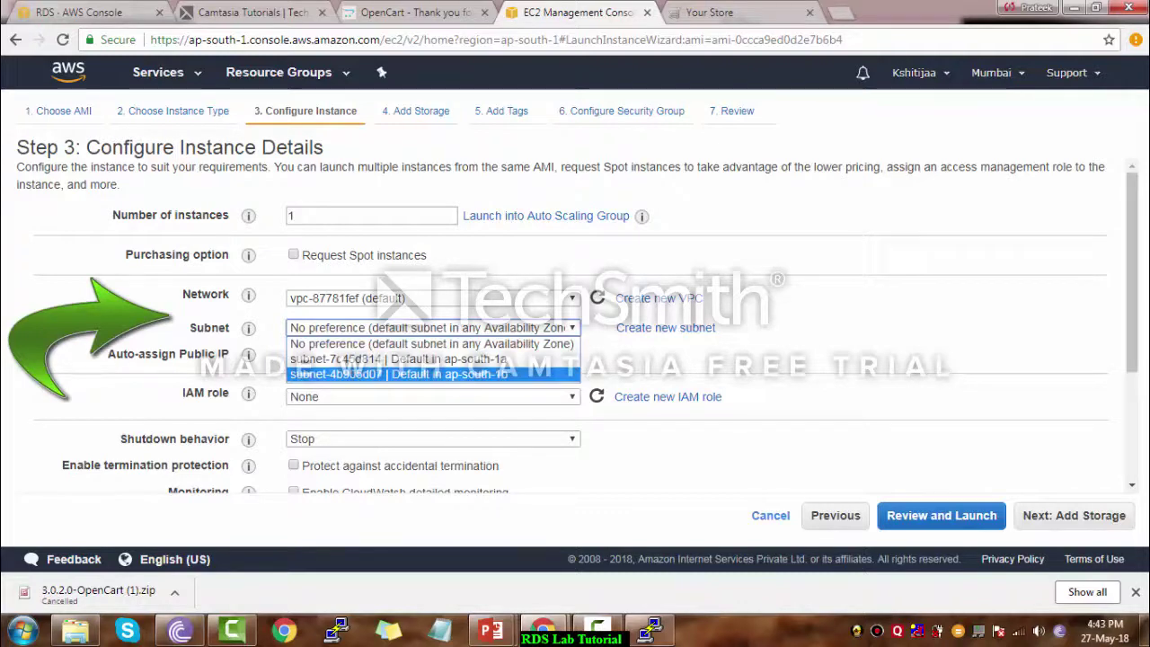
key(Return)
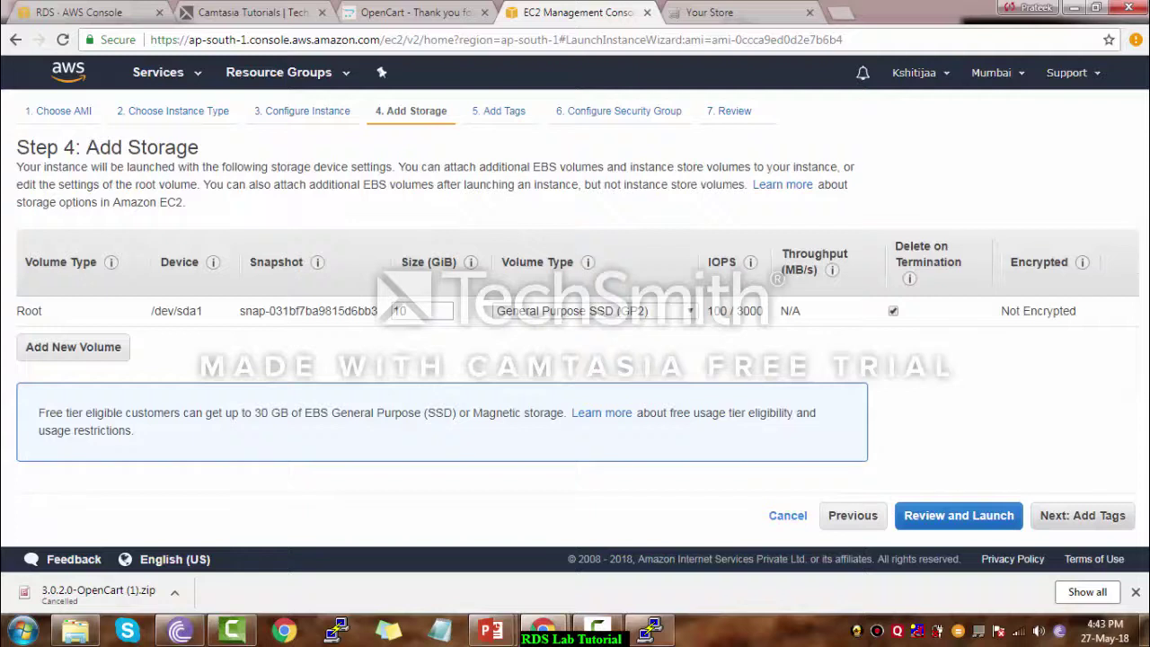
Tag it Name Shoppingiesta-1, use the word-launch security group, and reach Review
click(1083, 515)
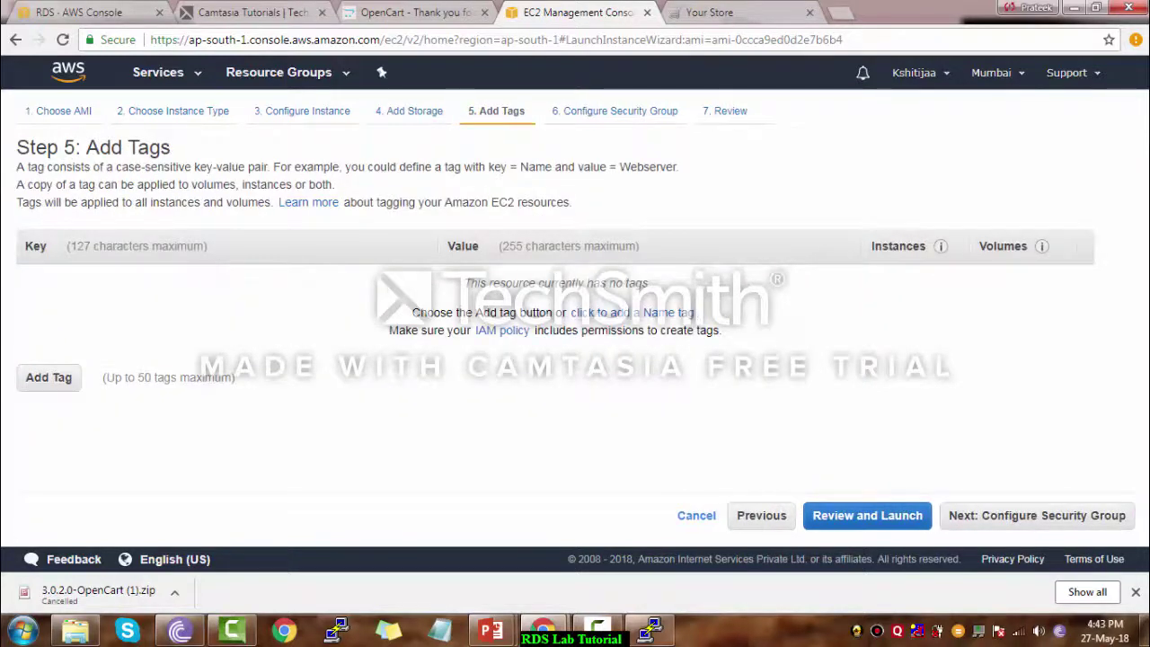
click(632, 312)
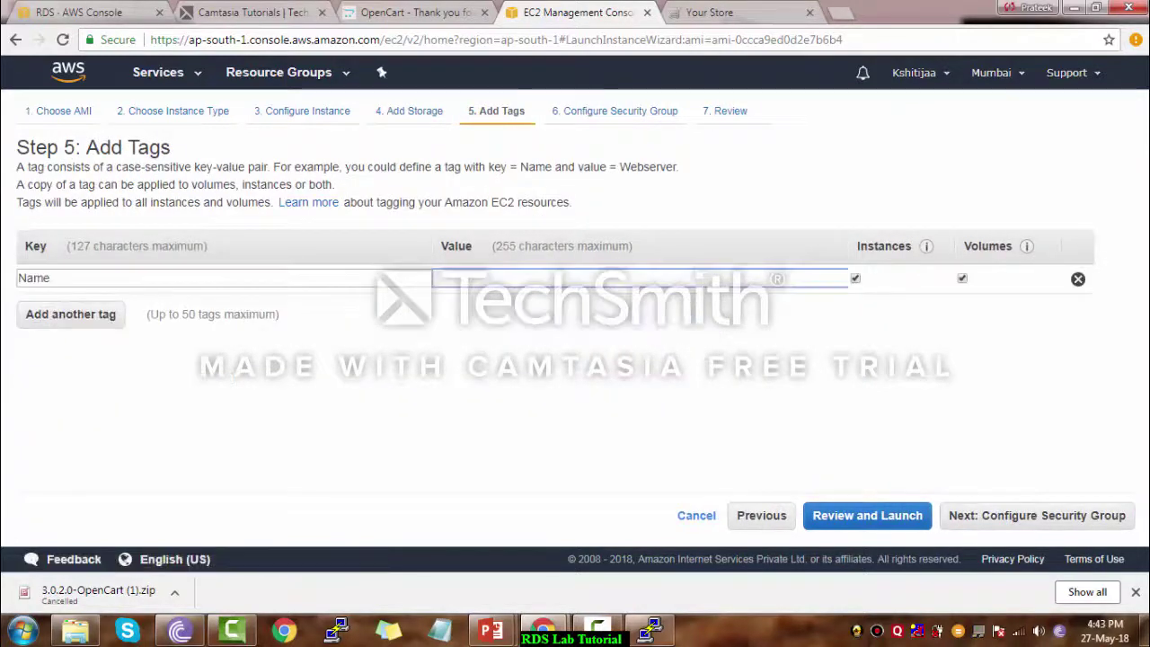
text(Sho)
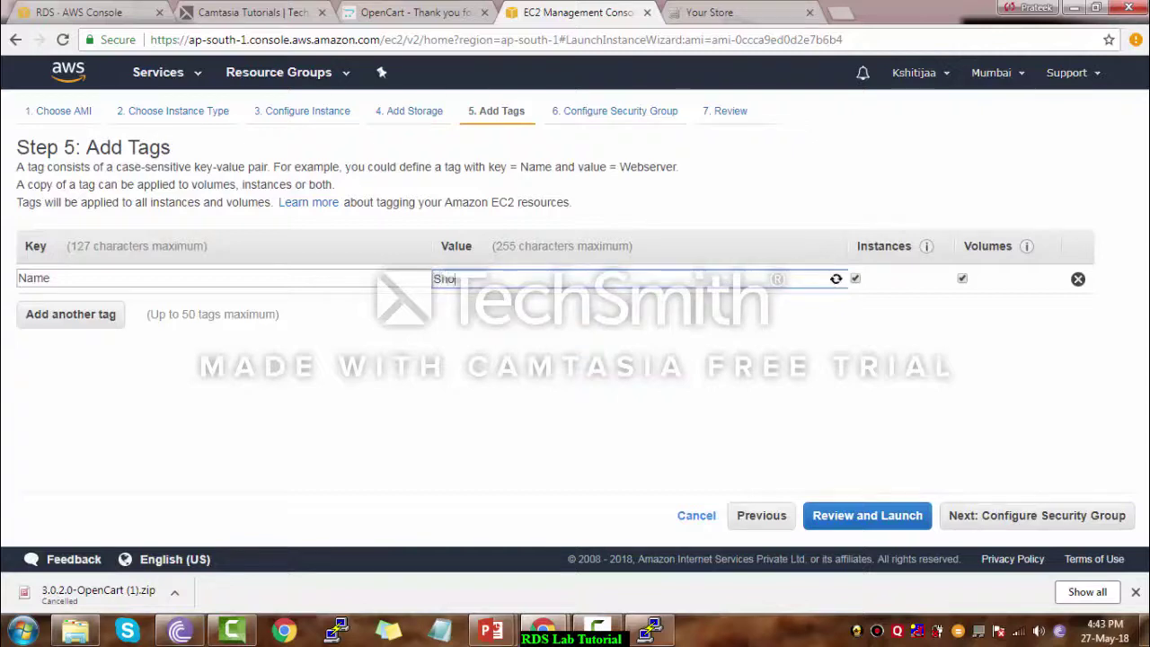
text(ppingiesta-1)
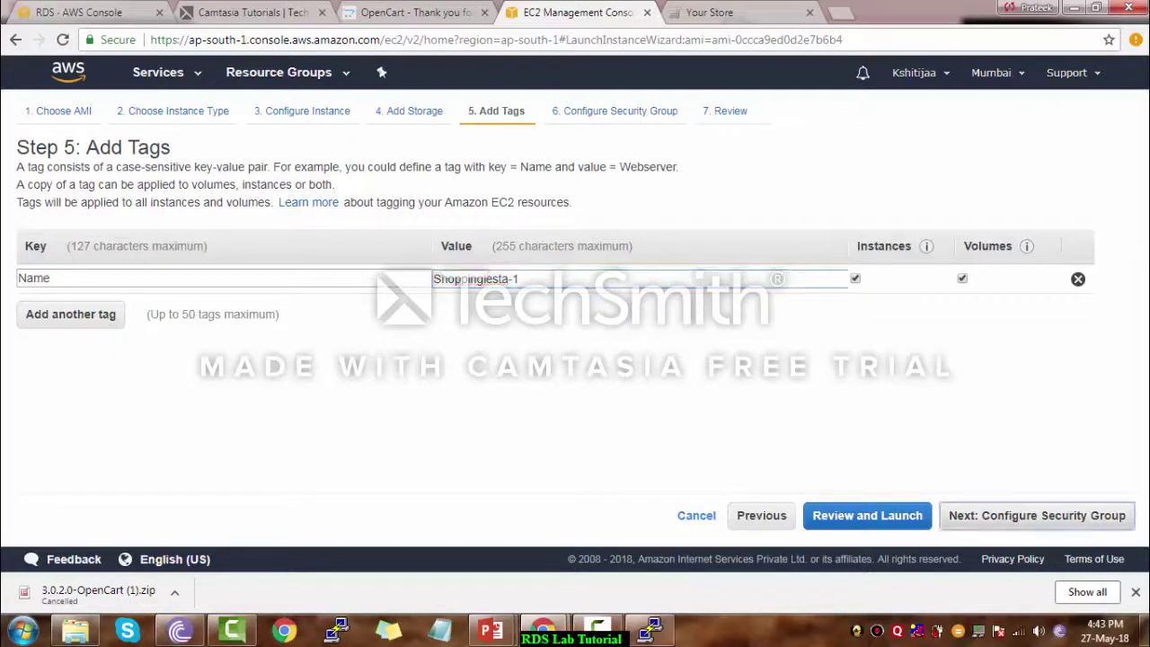
click(1037, 515)
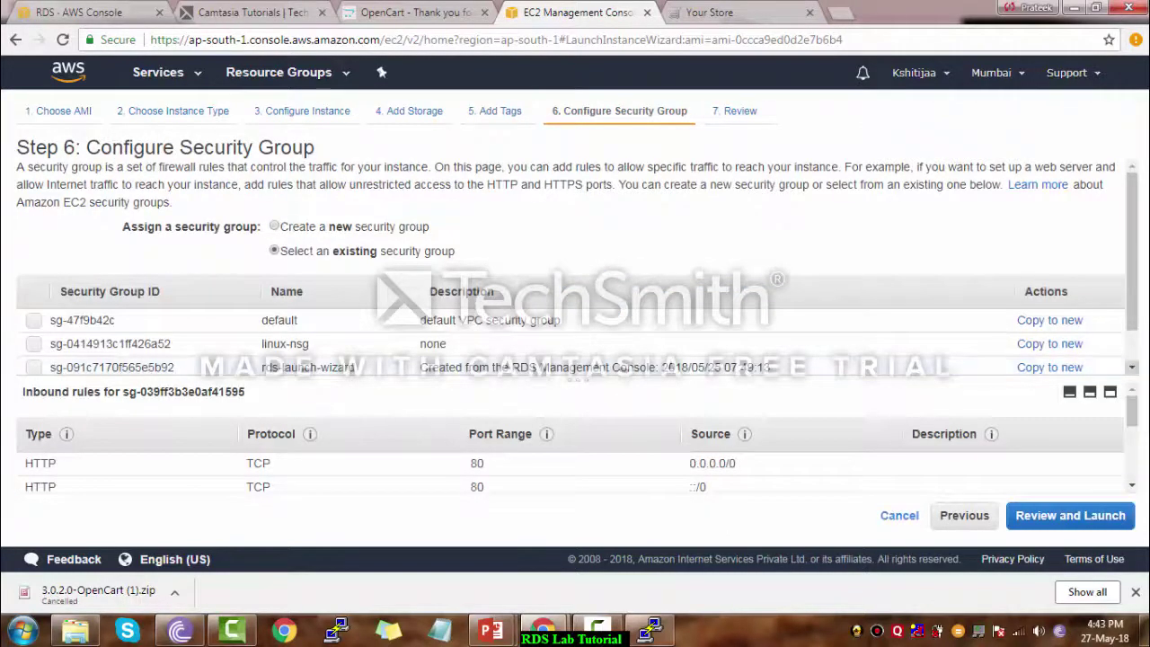
scroll(575, 269, down, 1)
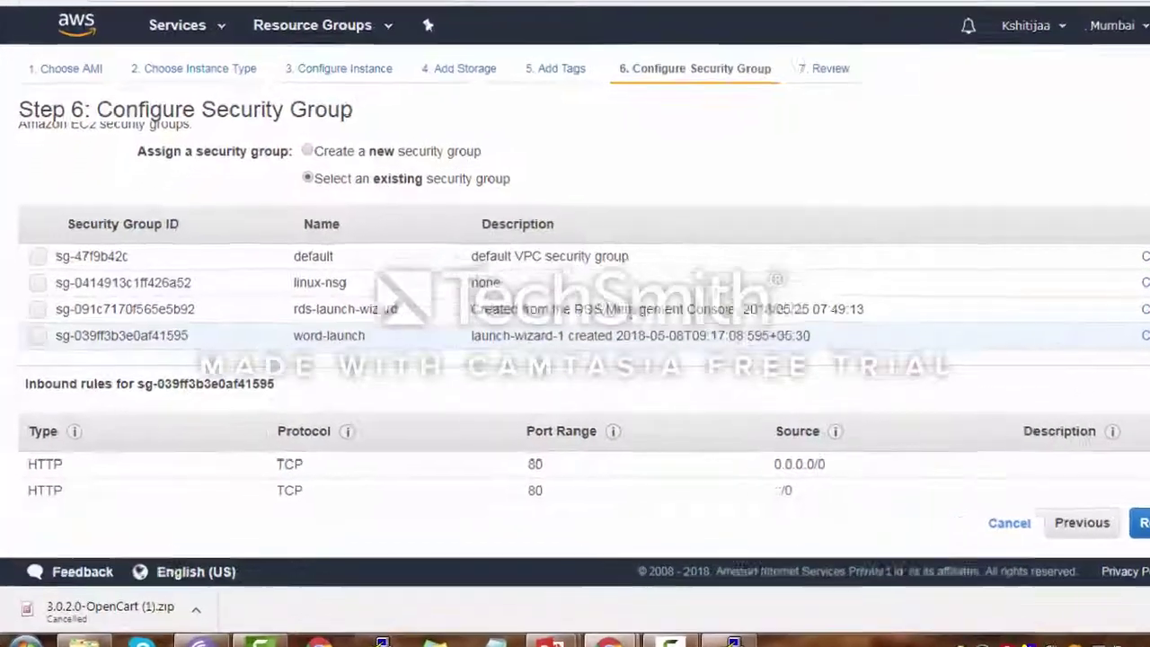
click(33, 350)
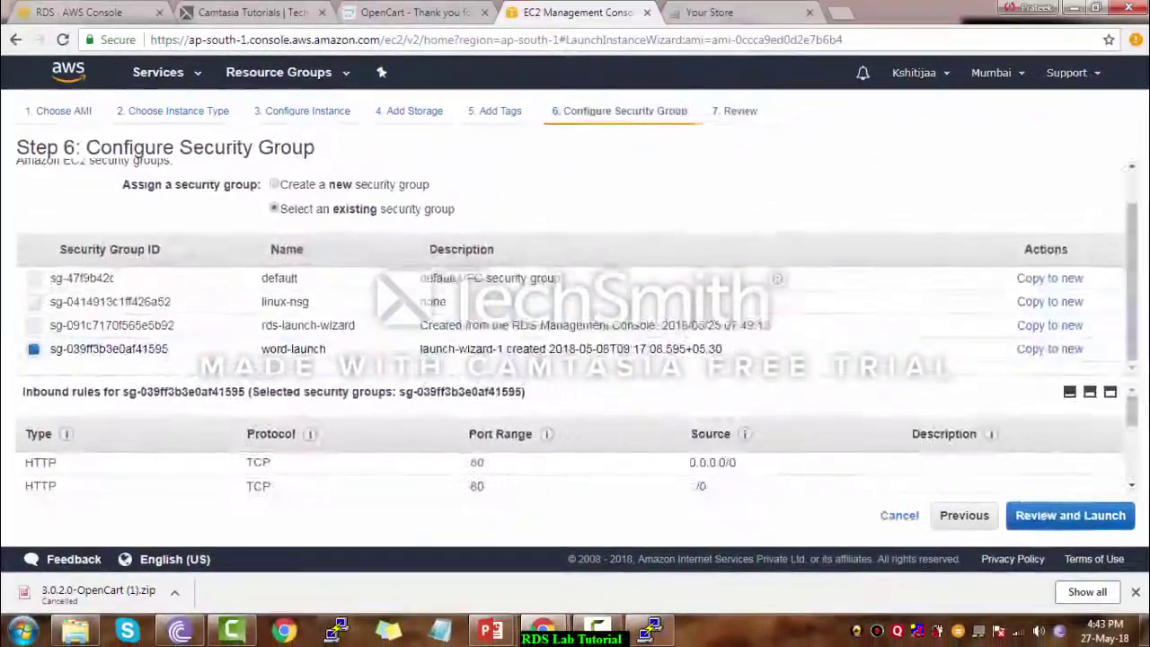
click(1068, 514)
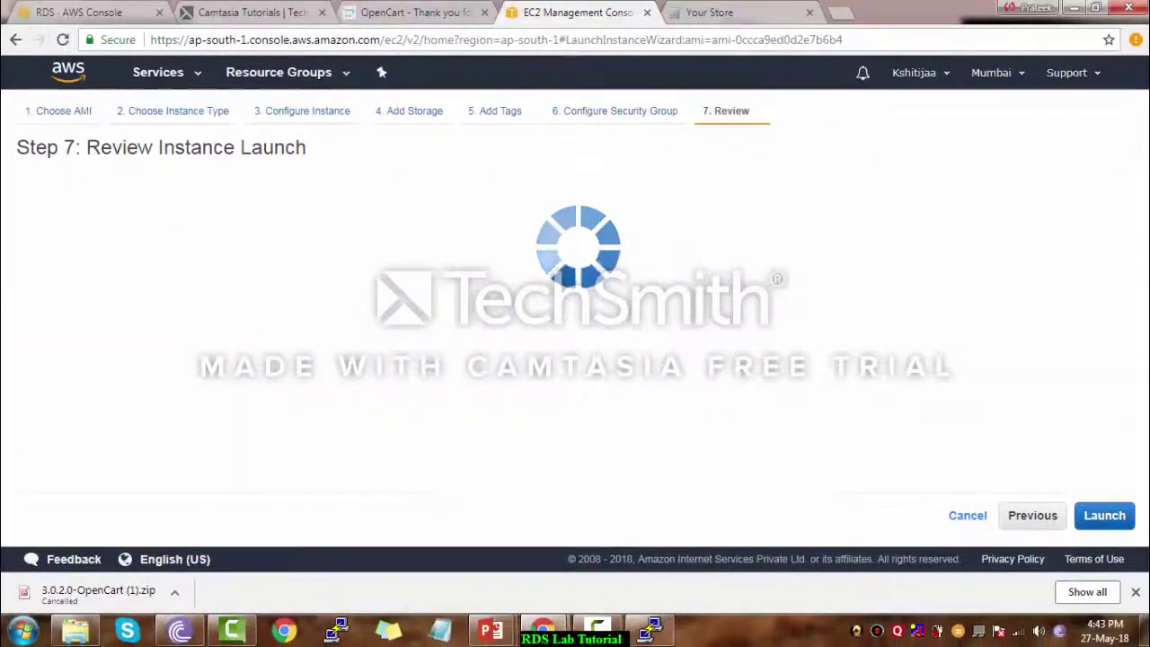
Launch the instance with the existing key pair, acknowledging the private key file
click(1105, 516)
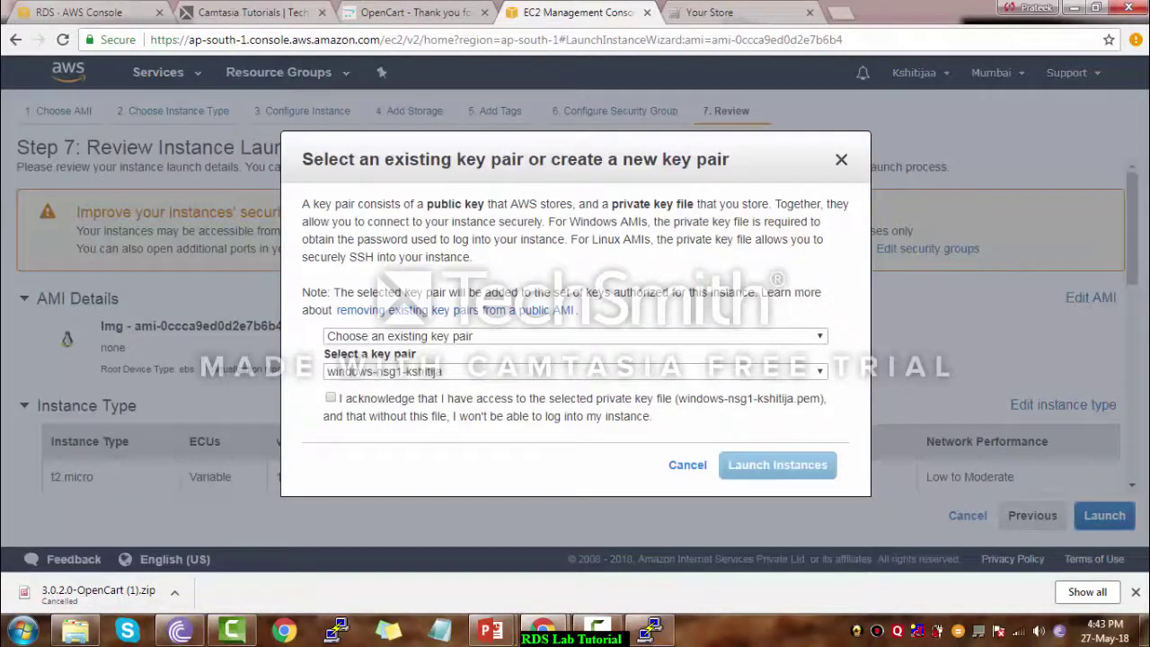
click(331, 397)
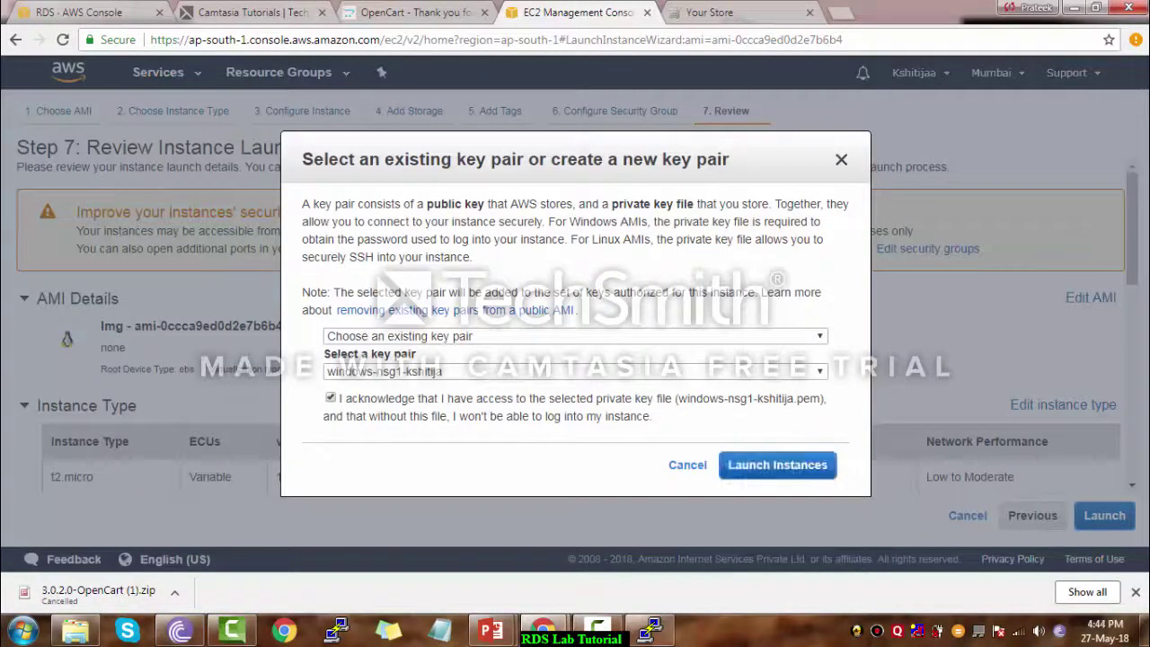
click(778, 464)
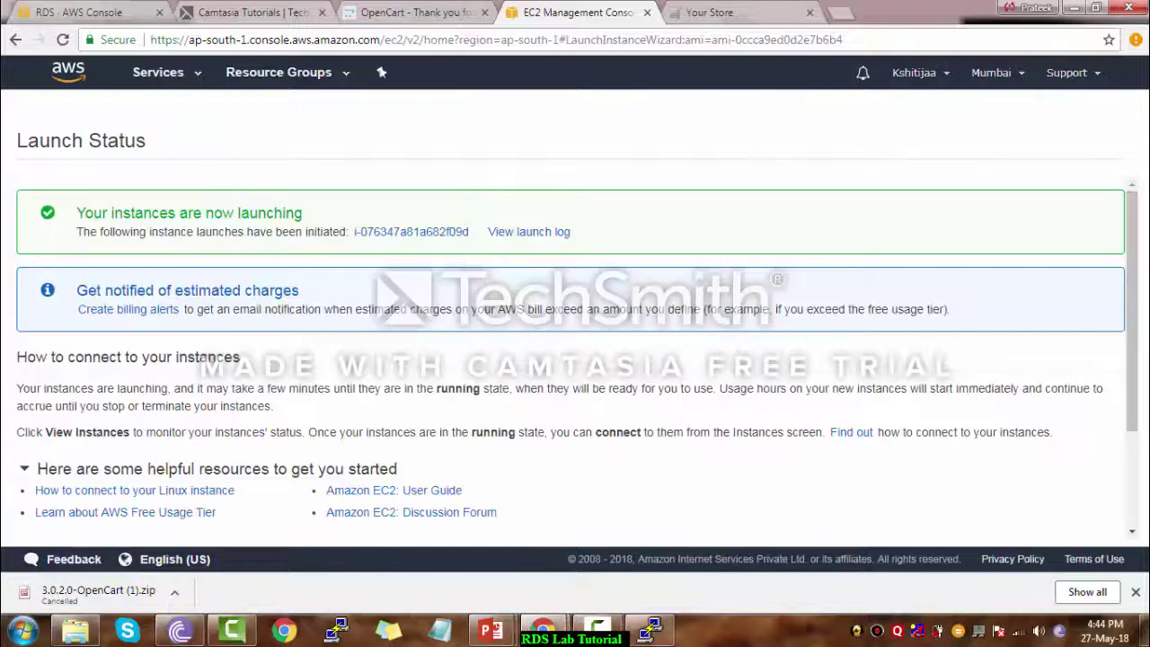
Copy Shoppingiesta-1's public IP 13.127.228.95 and paste it into a new browser tab
drag(1132, 360, 1133, 456)
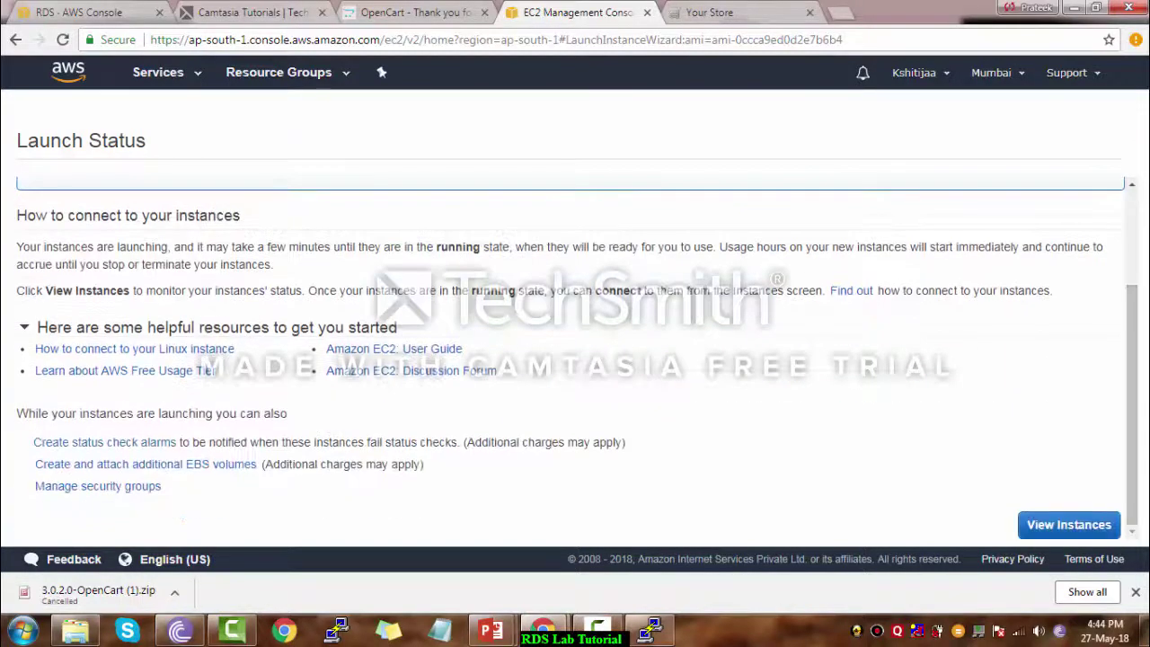
click(1069, 524)
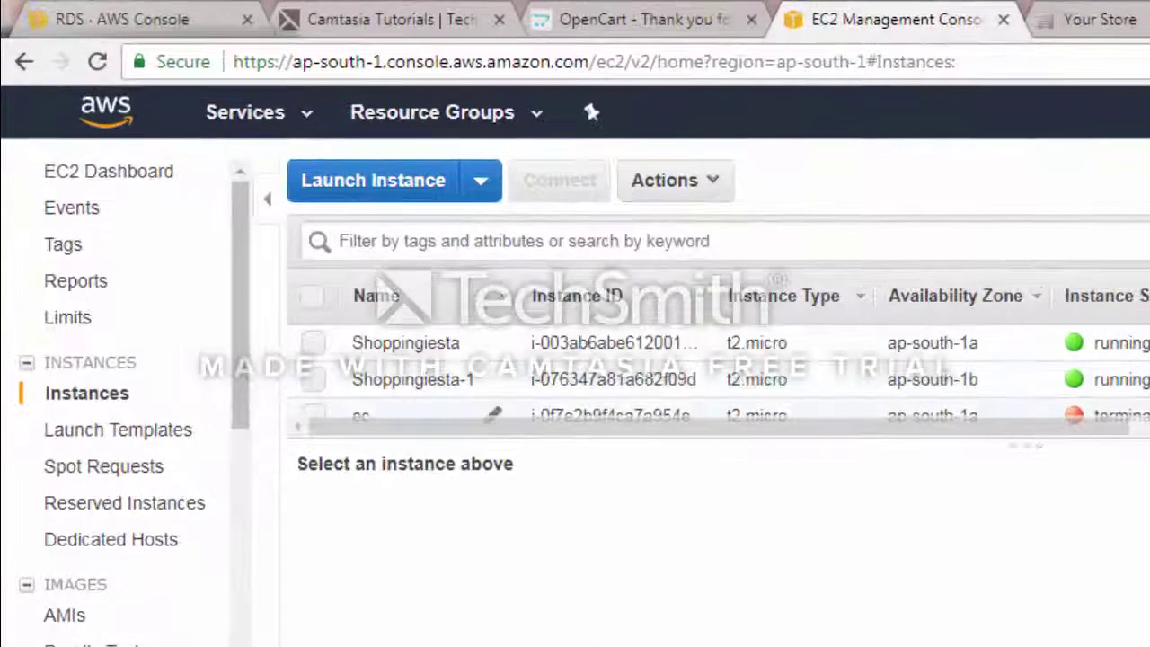
drag(384, 380, 477, 380)
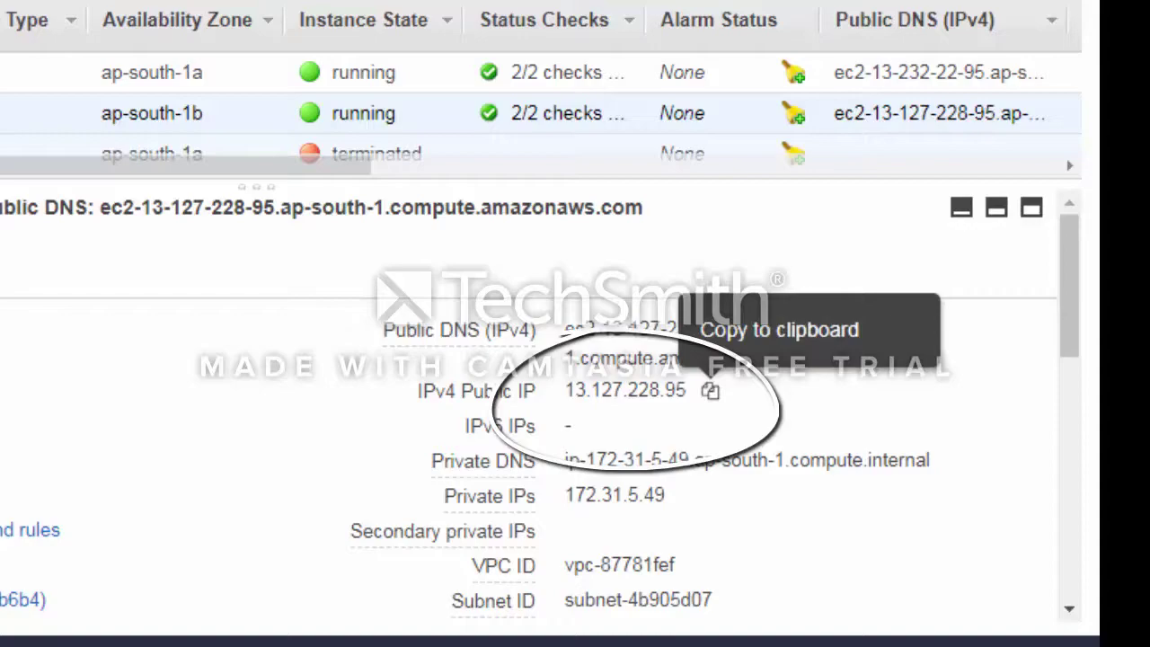
click(710, 391)
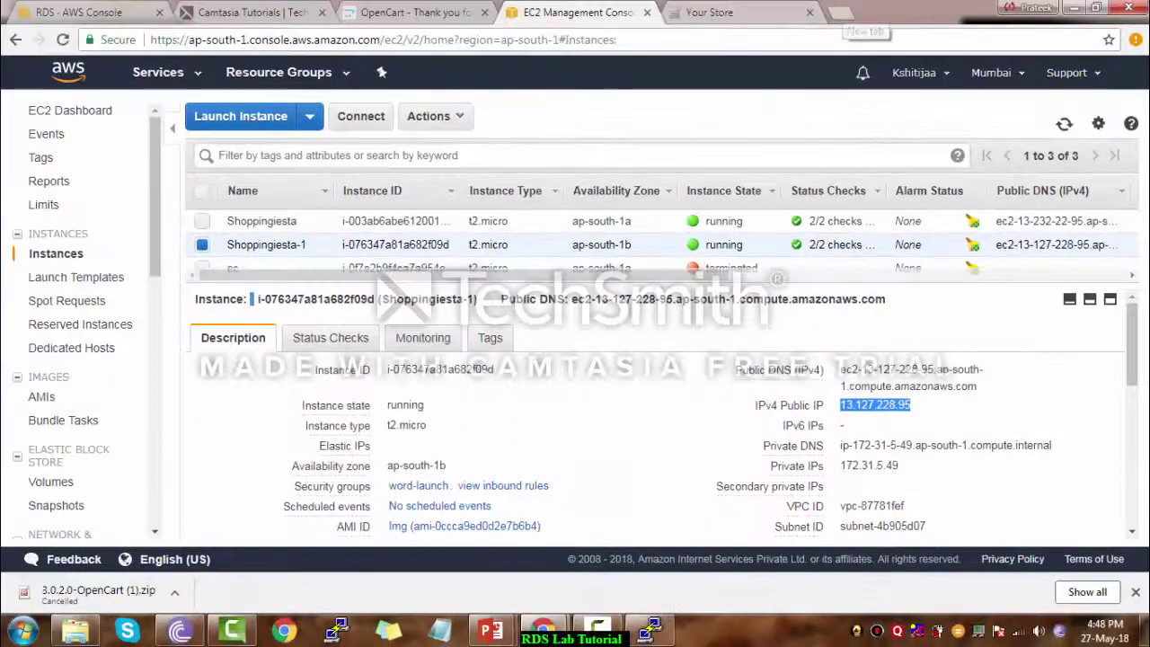
click(841, 13)
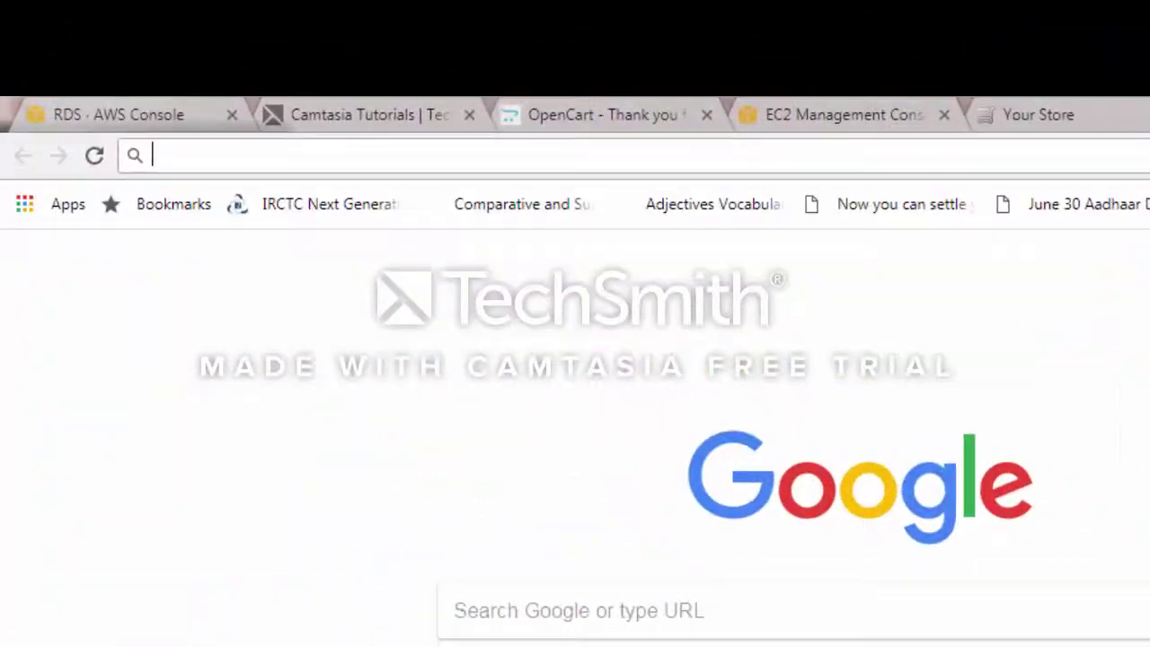
key(ctrl+v)
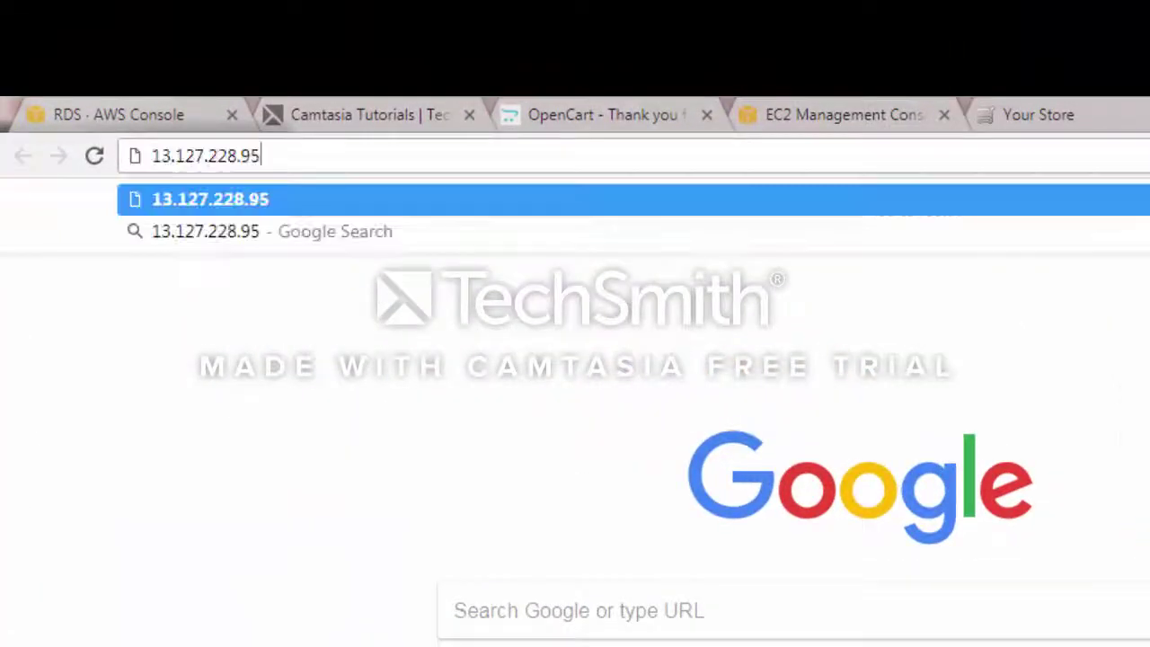
Load 13.127.228.95 in the browser to check the new instance
key(Return)
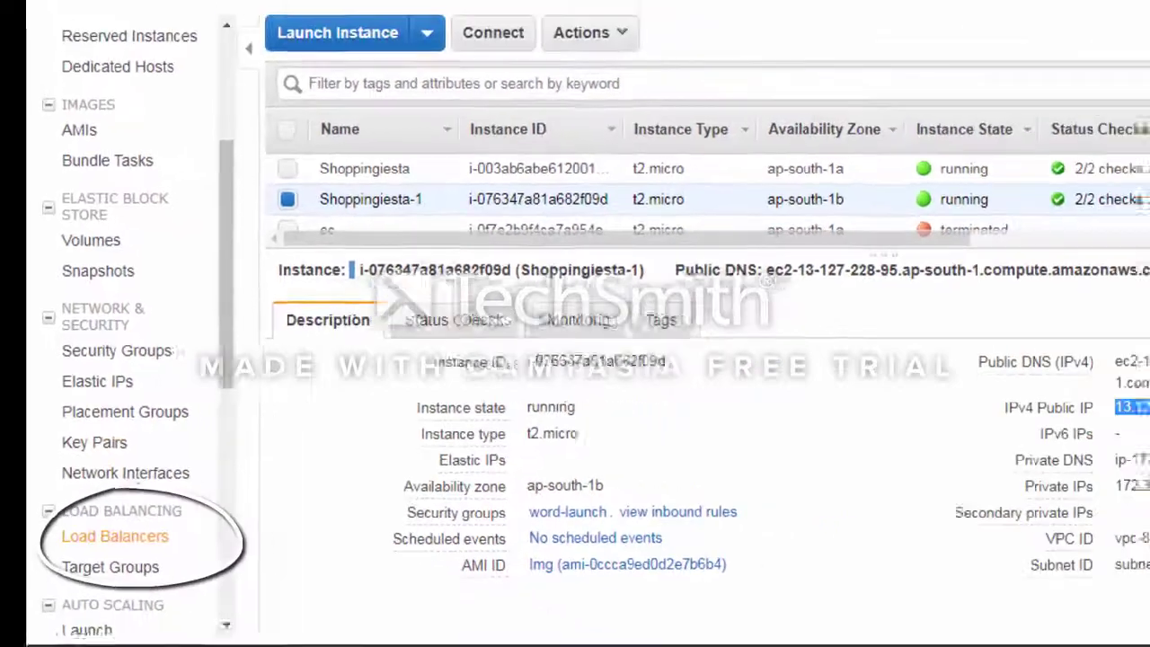
Start an Application Load Balancer named load-bal with both availability zones enabled
click(145, 558)
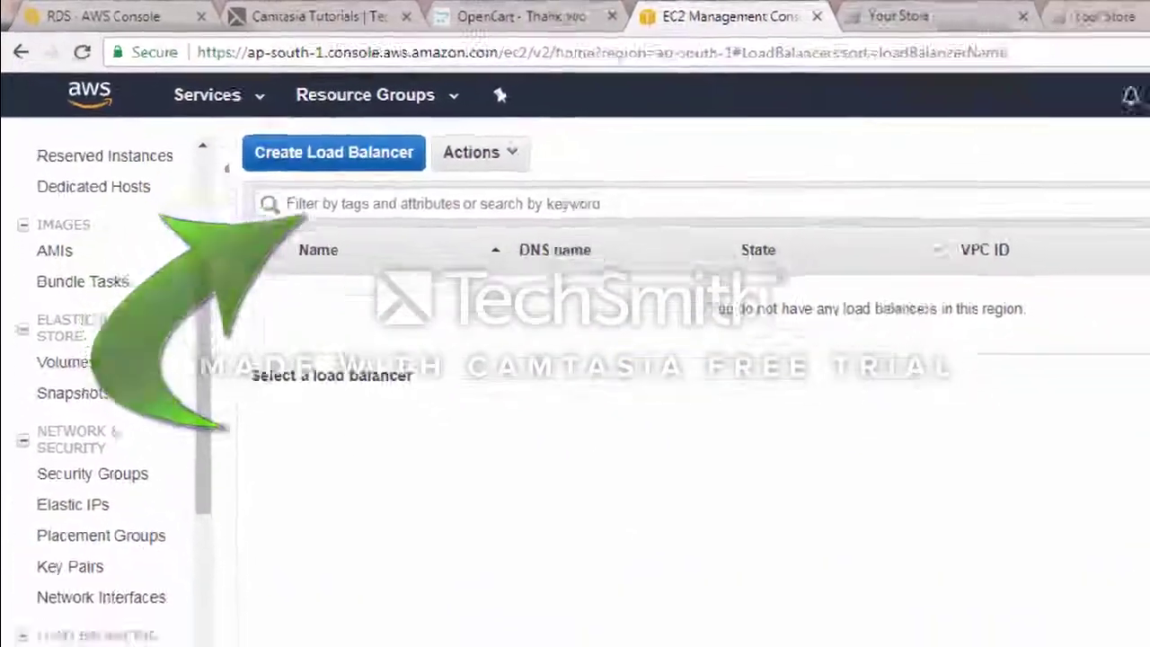
click(274, 125)
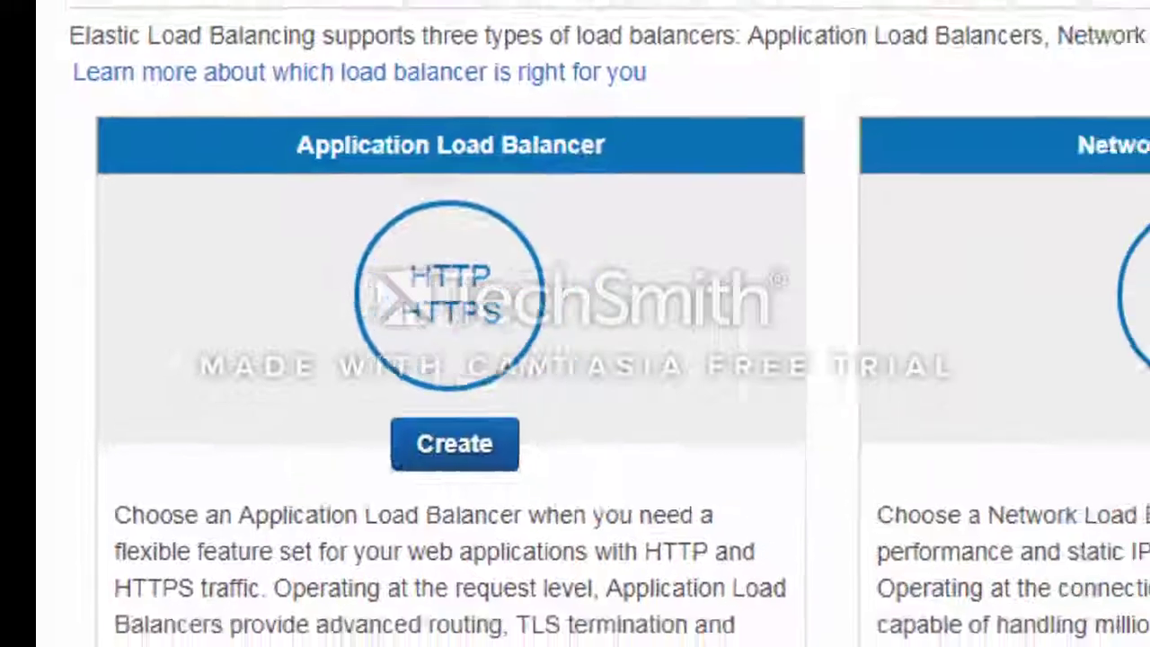
click(327, 392)
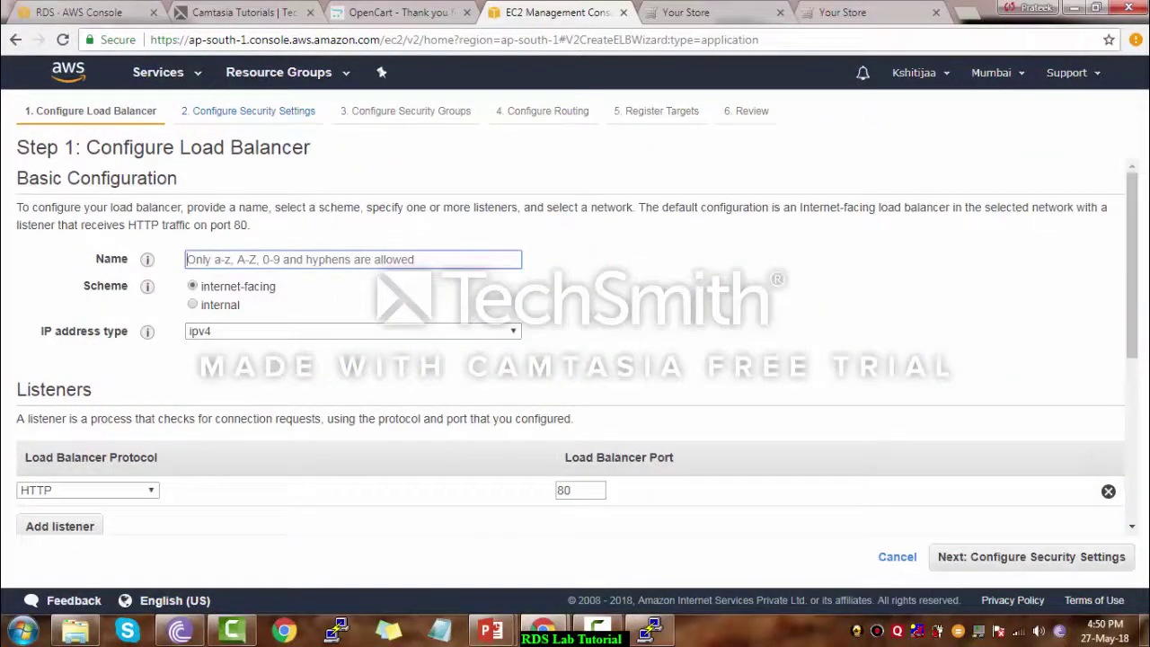
text(load-bal)
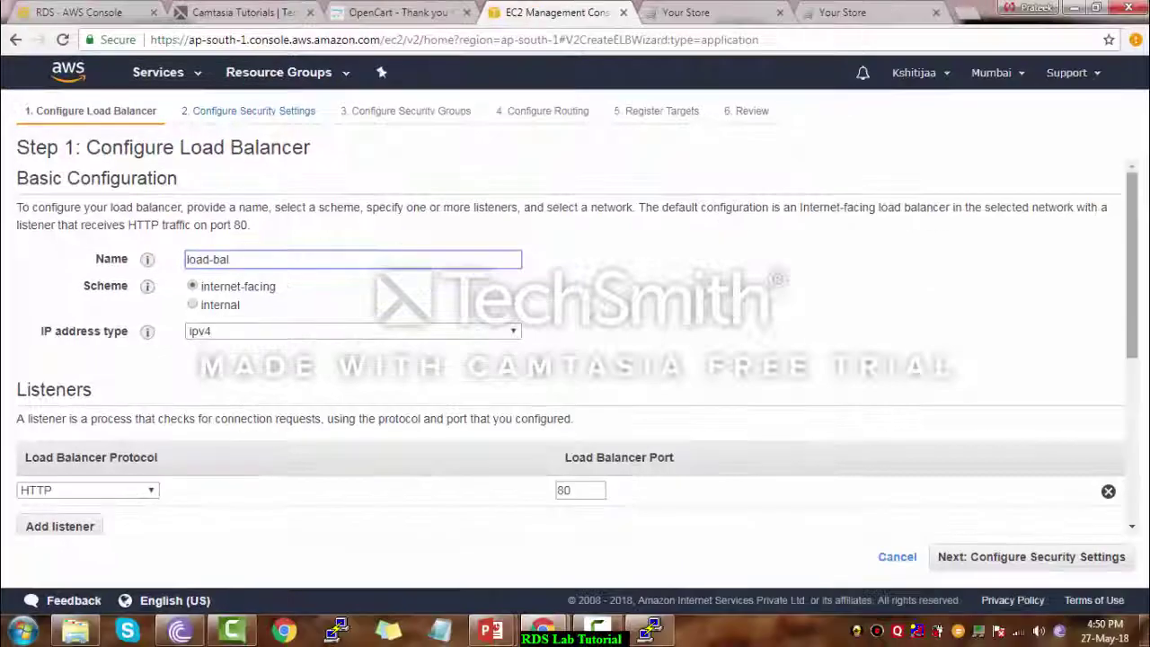
scroll(575, 360, down, 4)
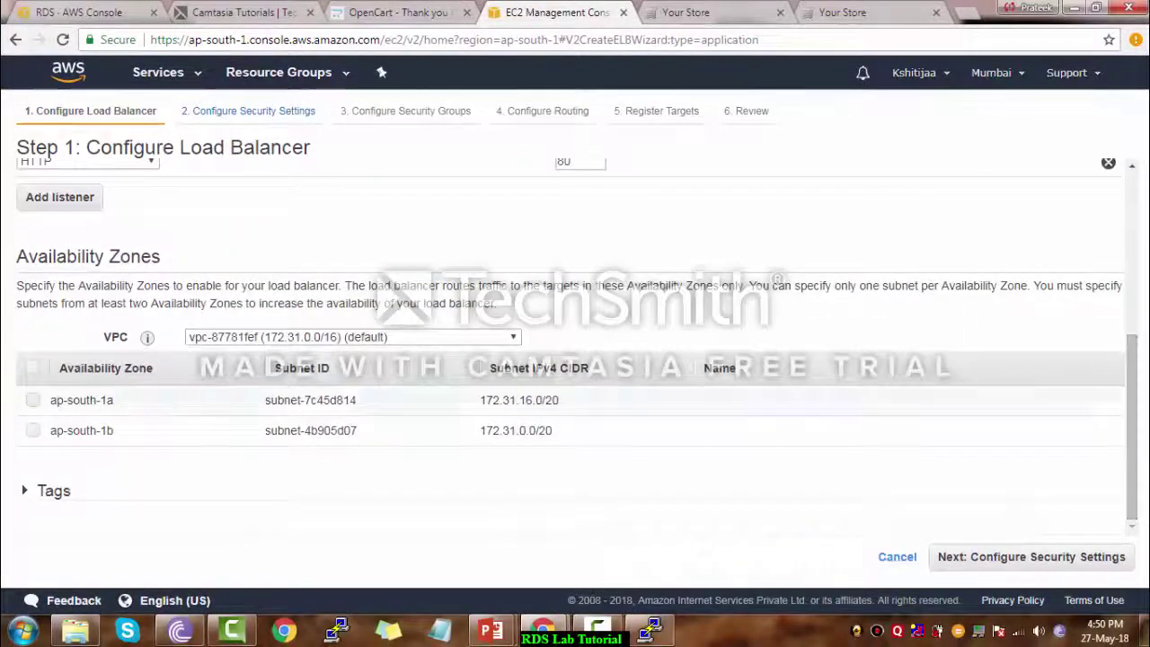
click(32, 367)
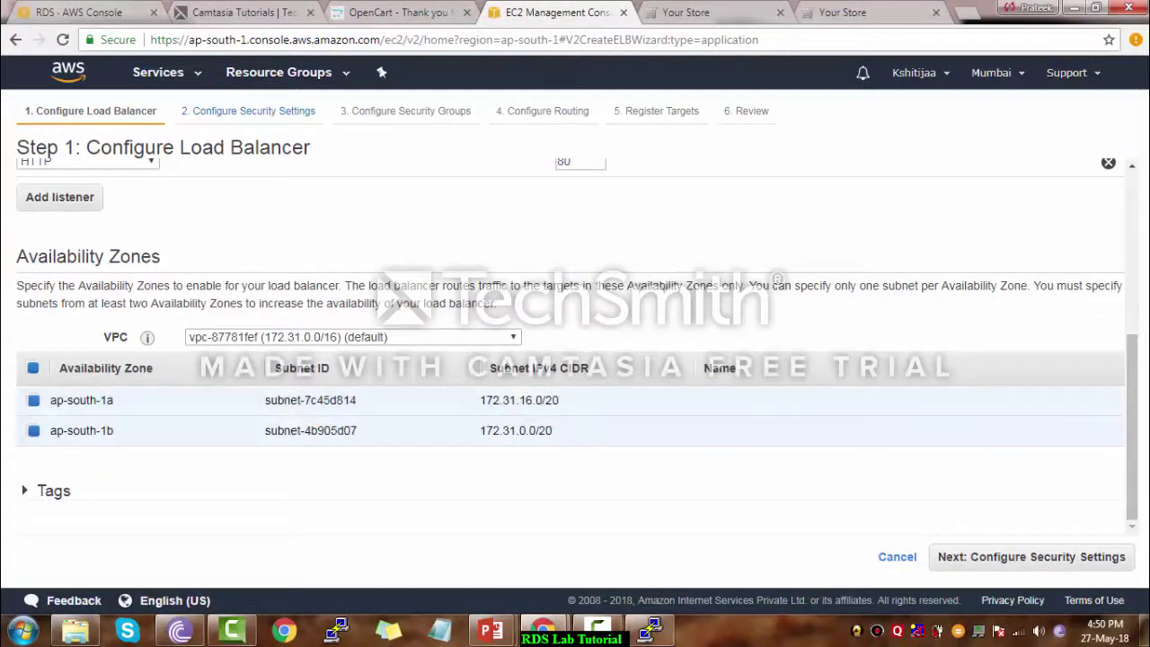
Attach the word-launch security group instead of default and reach the routing step
click(1032, 557)
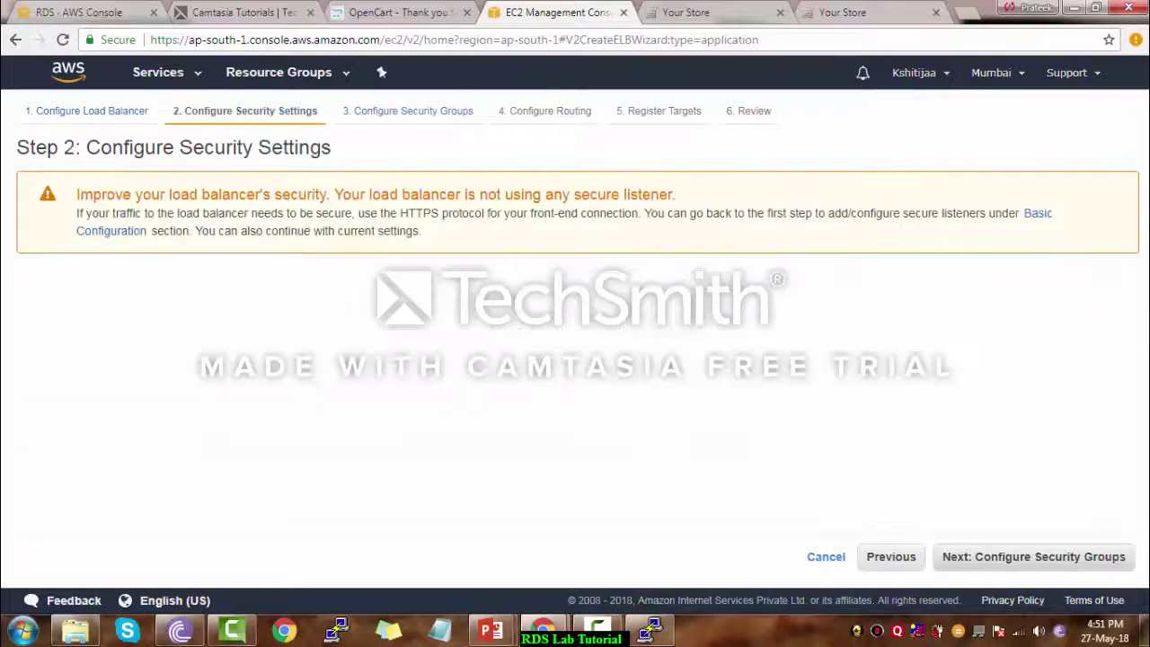
click(1033, 557)
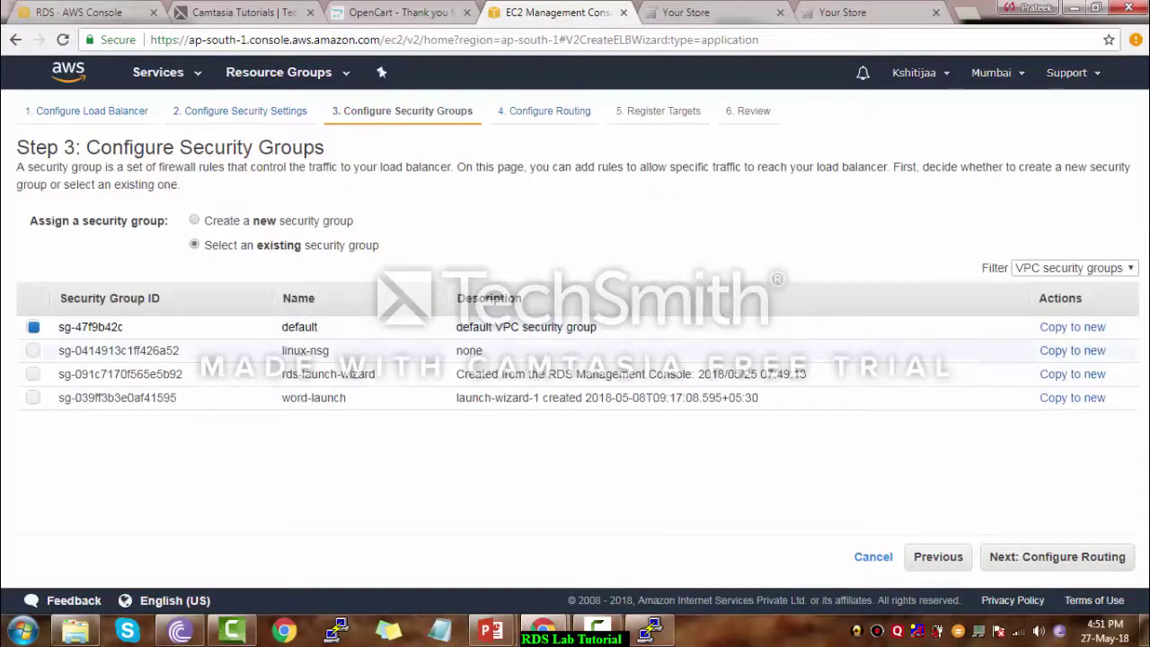
click(33, 397)
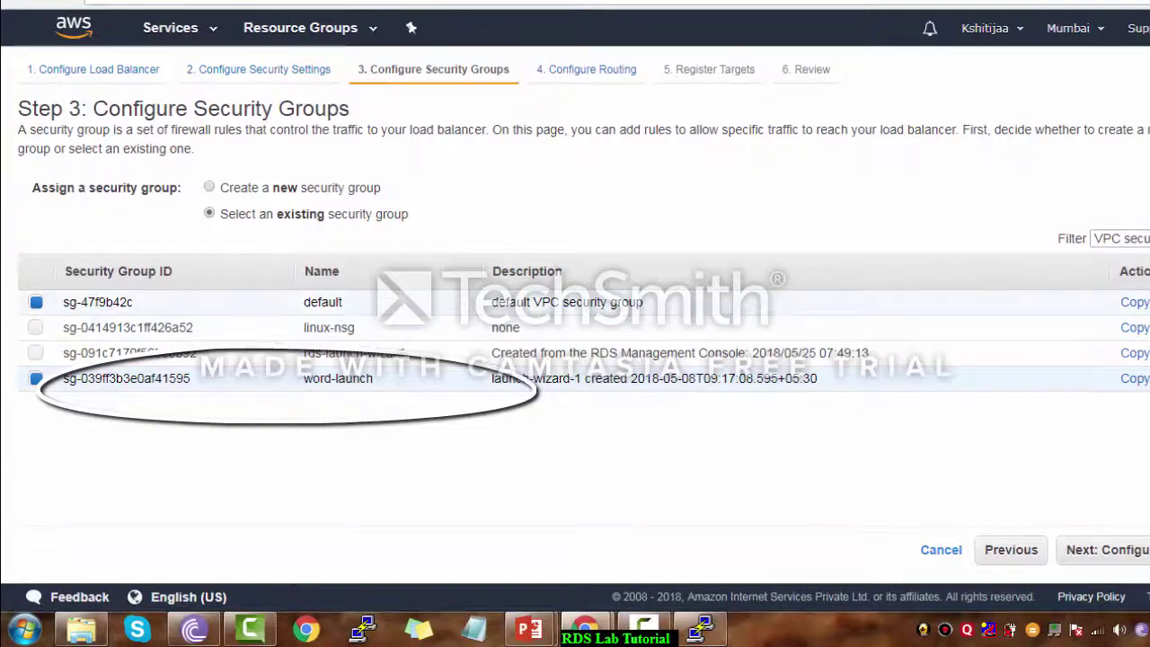
click(36, 303)
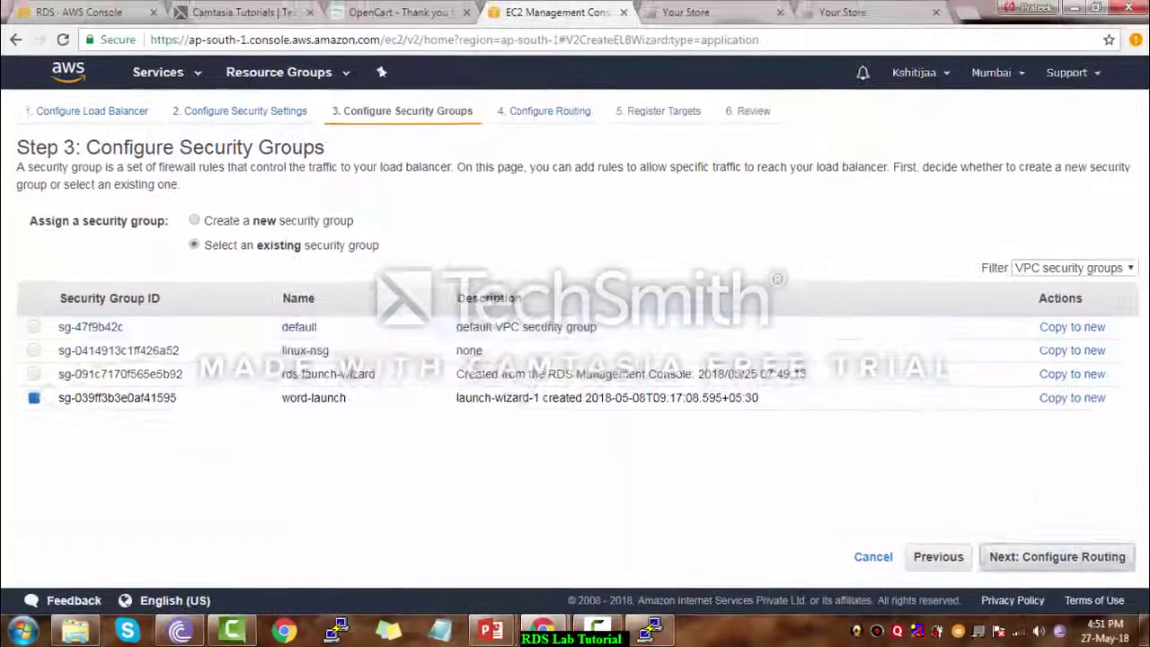
click(1057, 558)
click(333, 277)
Name the target group lb-img and register both Shoppingiesta instances on port 80
text(lb-img)
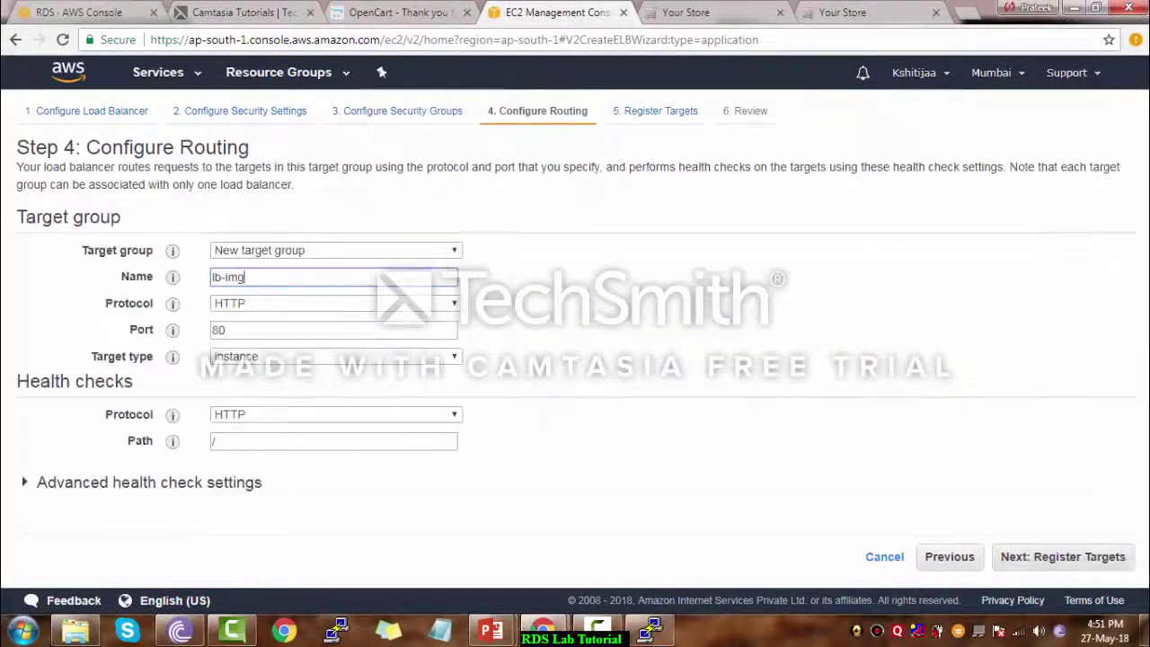
click(1064, 557)
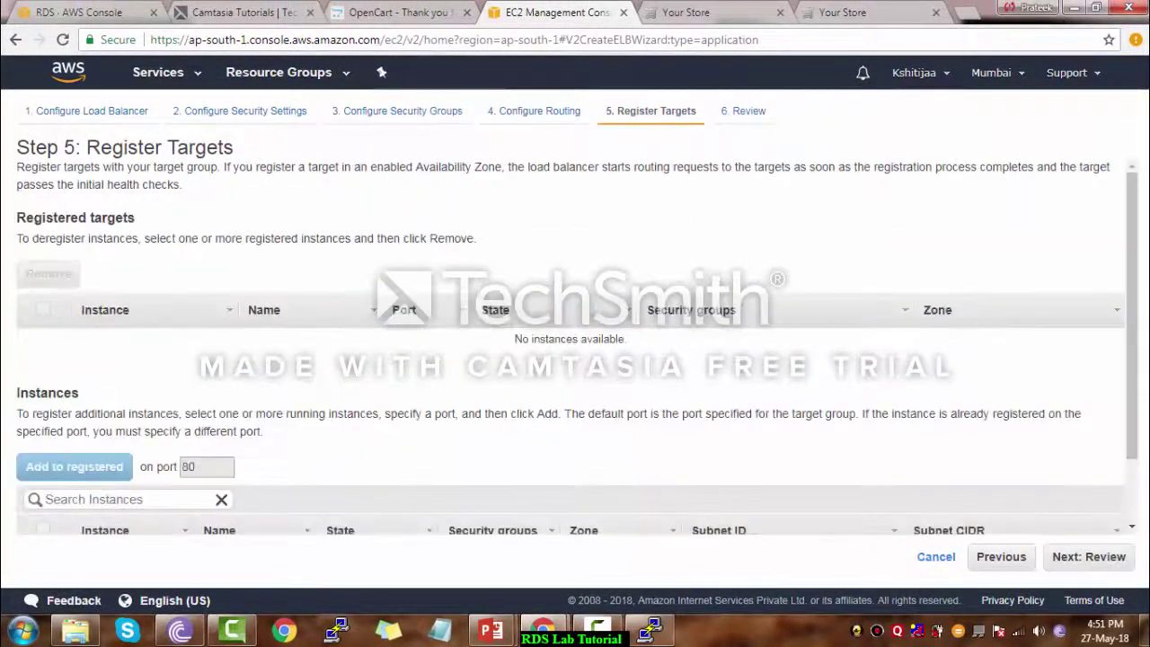
scroll(571, 347, down, 1)
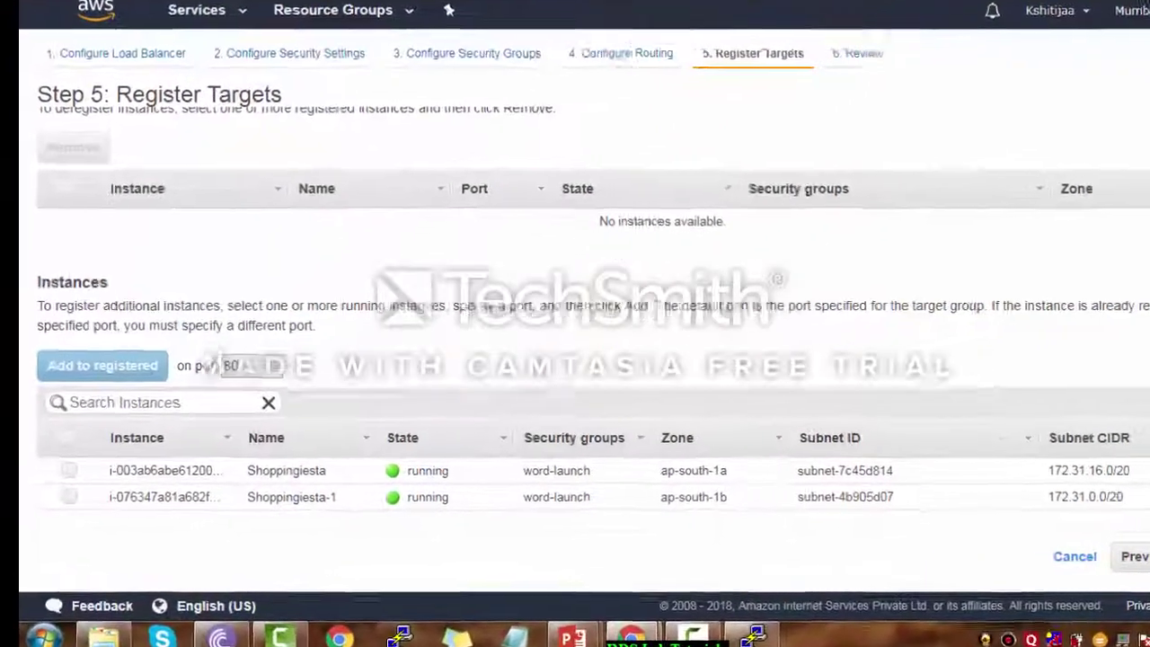
click(44, 451)
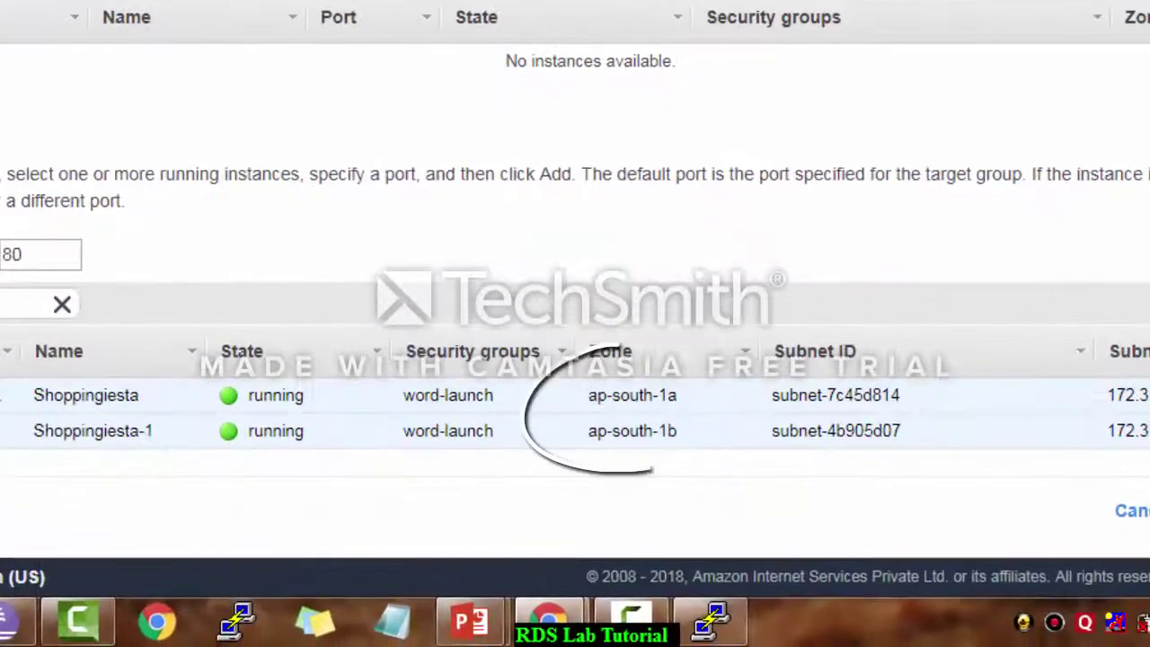
double_click(807, 462)
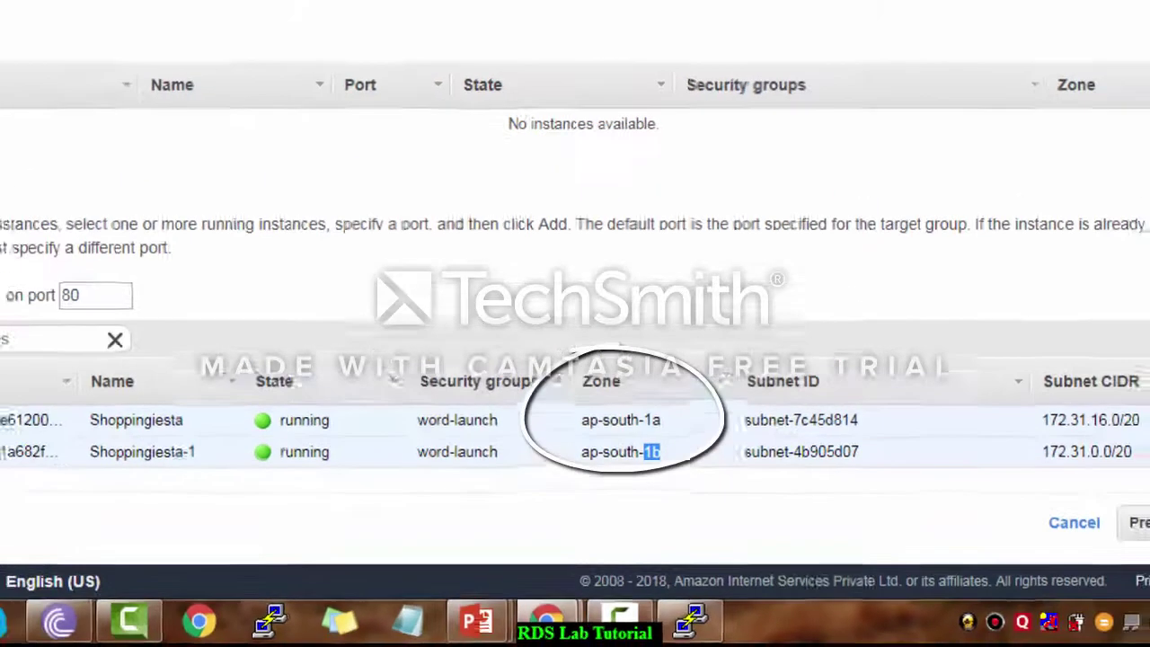
click(73, 394)
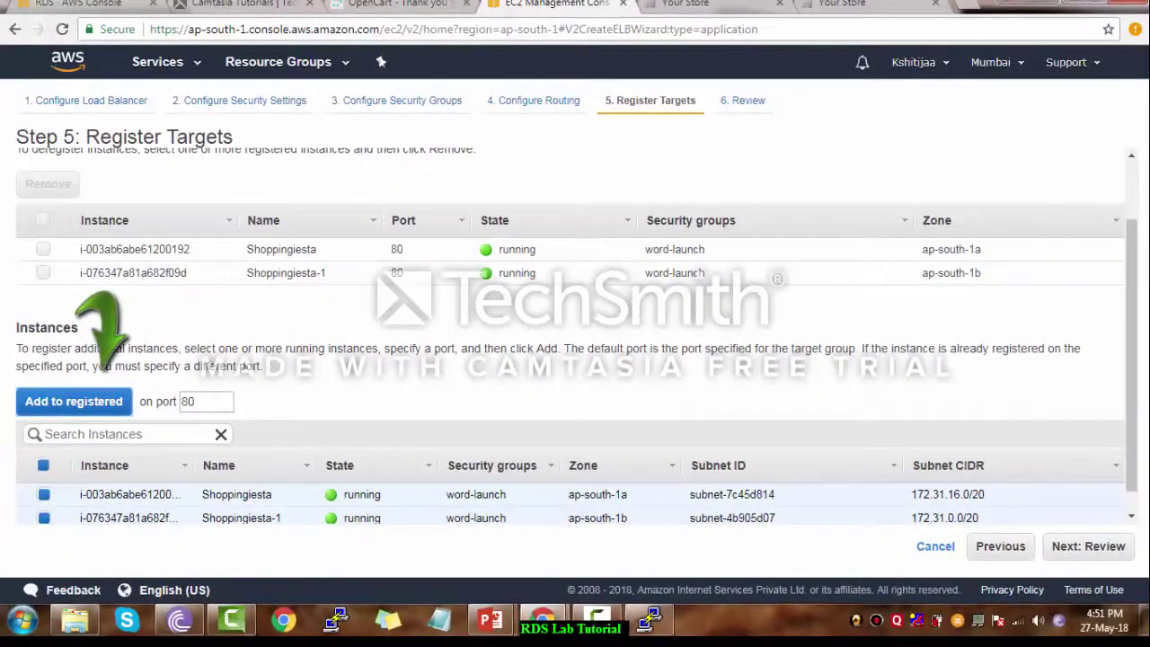
Review the load-bal settings and create the load balancer
click(43, 220)
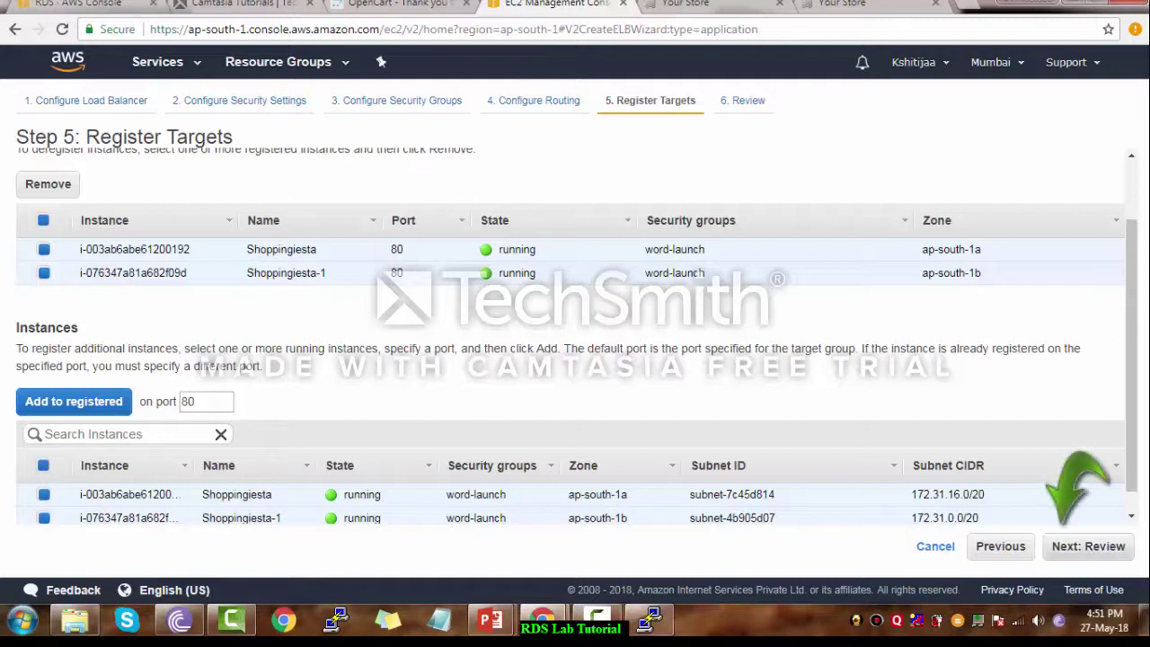
click(1089, 545)
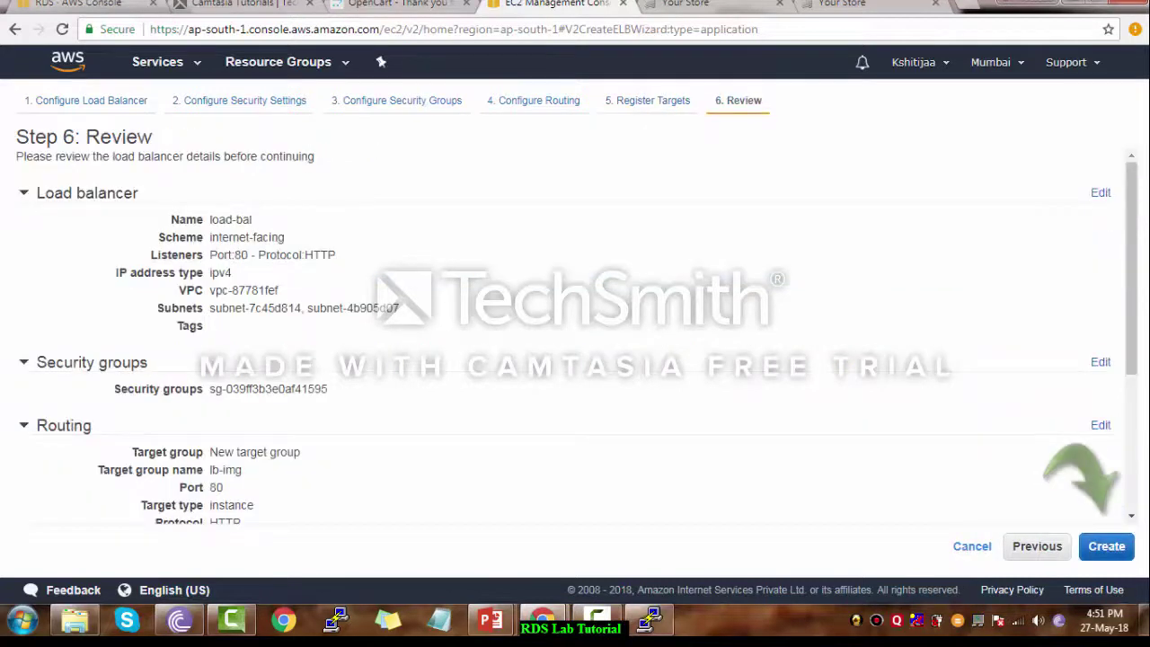
click(1107, 546)
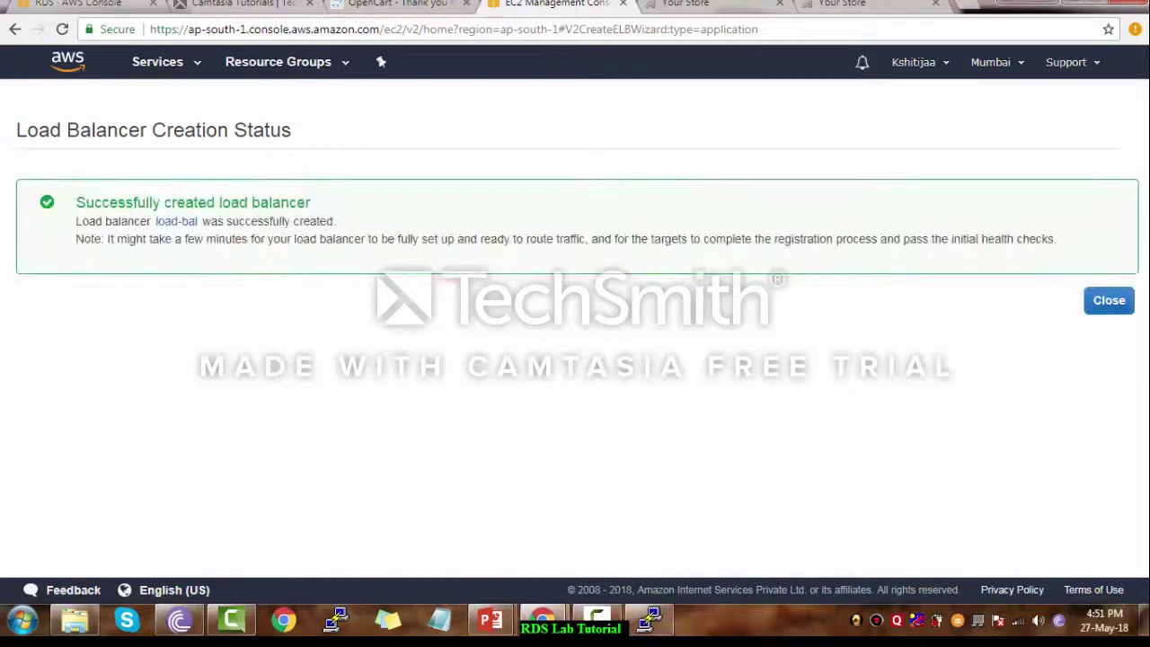
Copy the DNS name load-bal-34986433.ap-south-1.elb.amazonaws.com from the load-bal description
click(1109, 301)
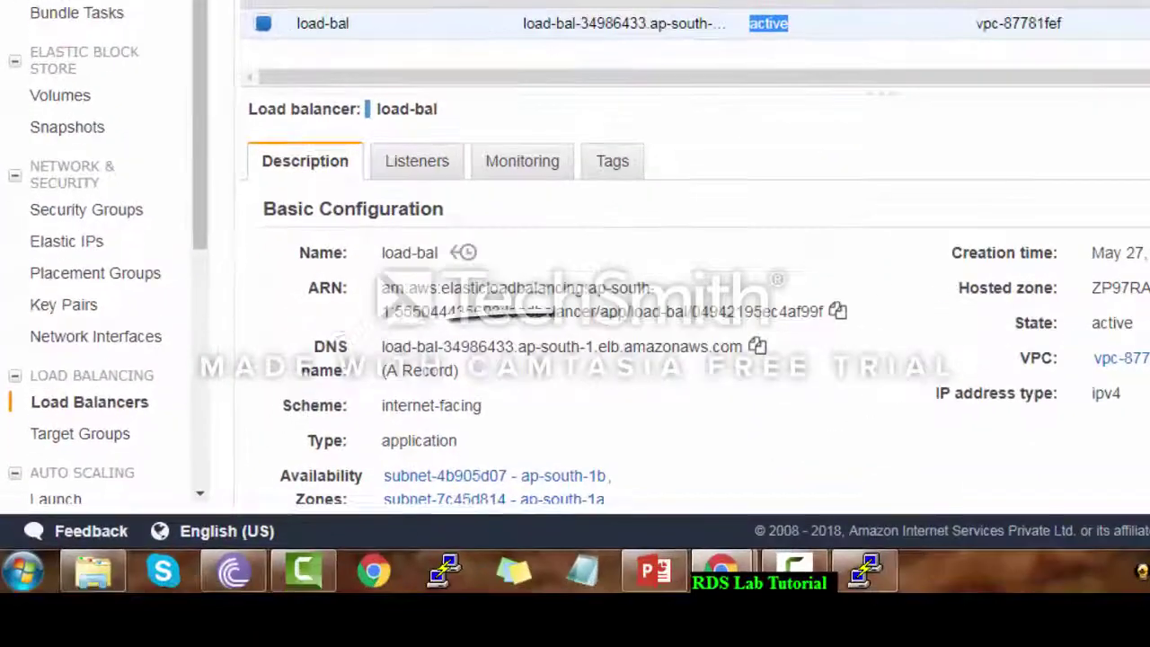
click(758, 346)
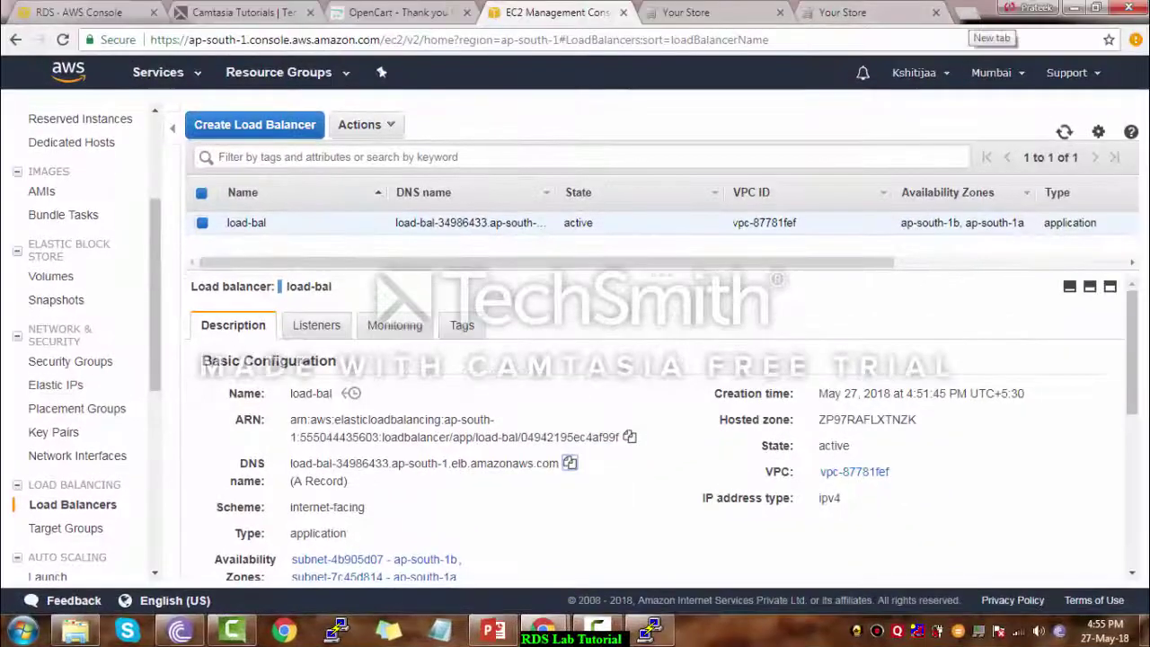
Load the Your Store page via the load balancer DNS name, then open Route 53
click(964, 11)
key(ctrl+v)
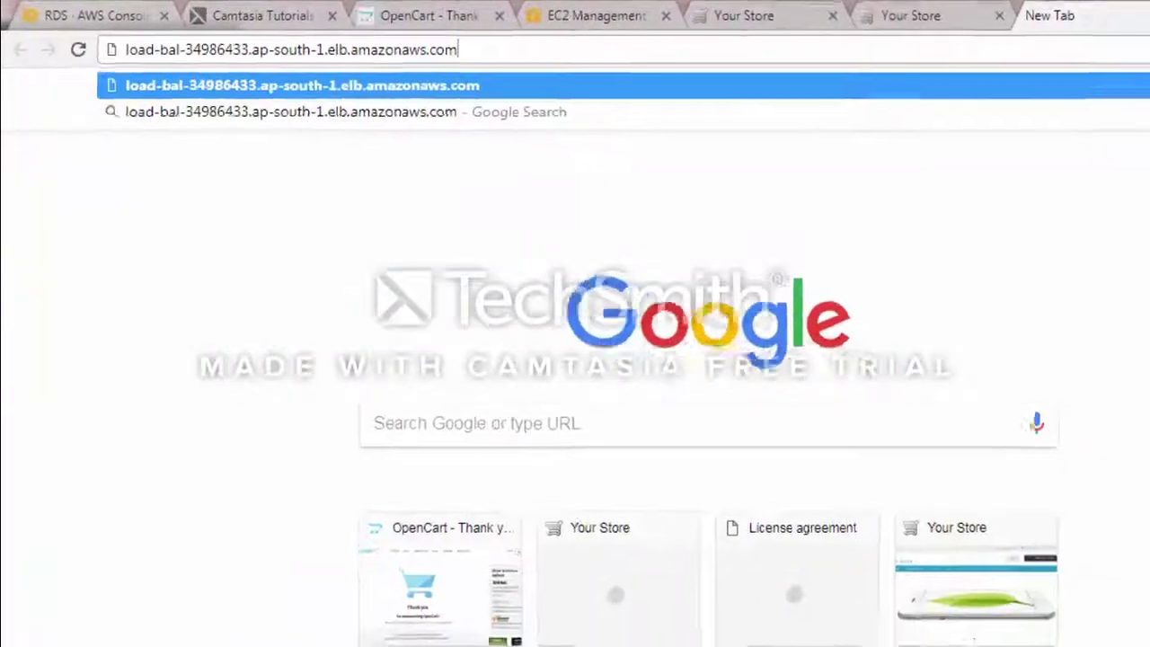
key(Return)
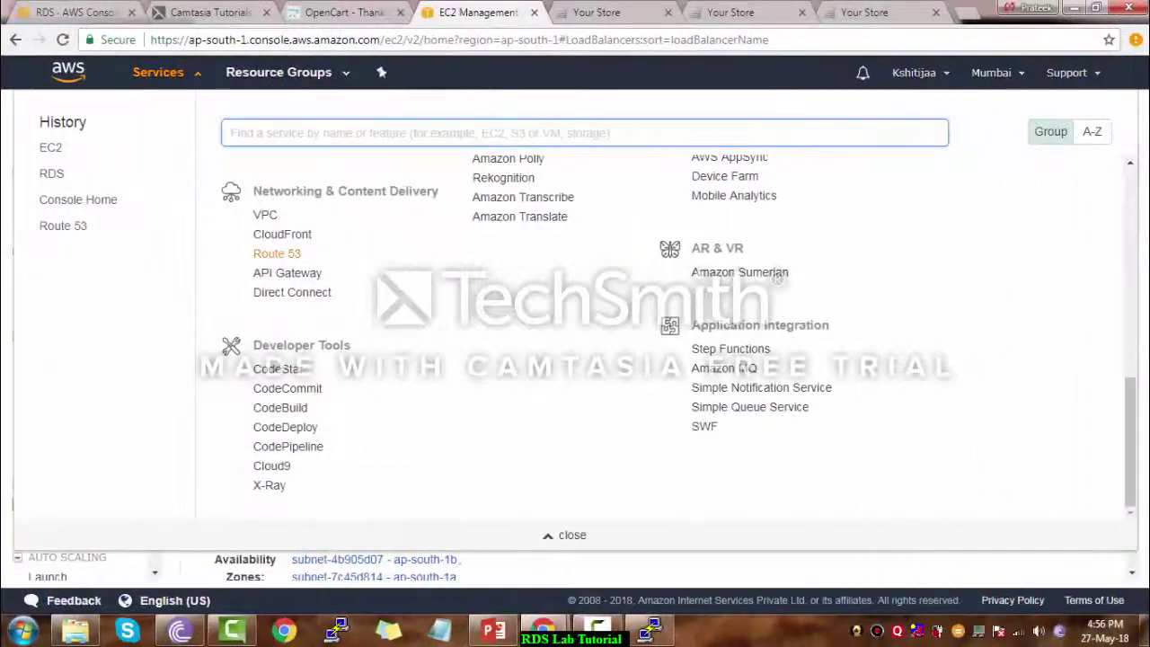
click(277, 255)
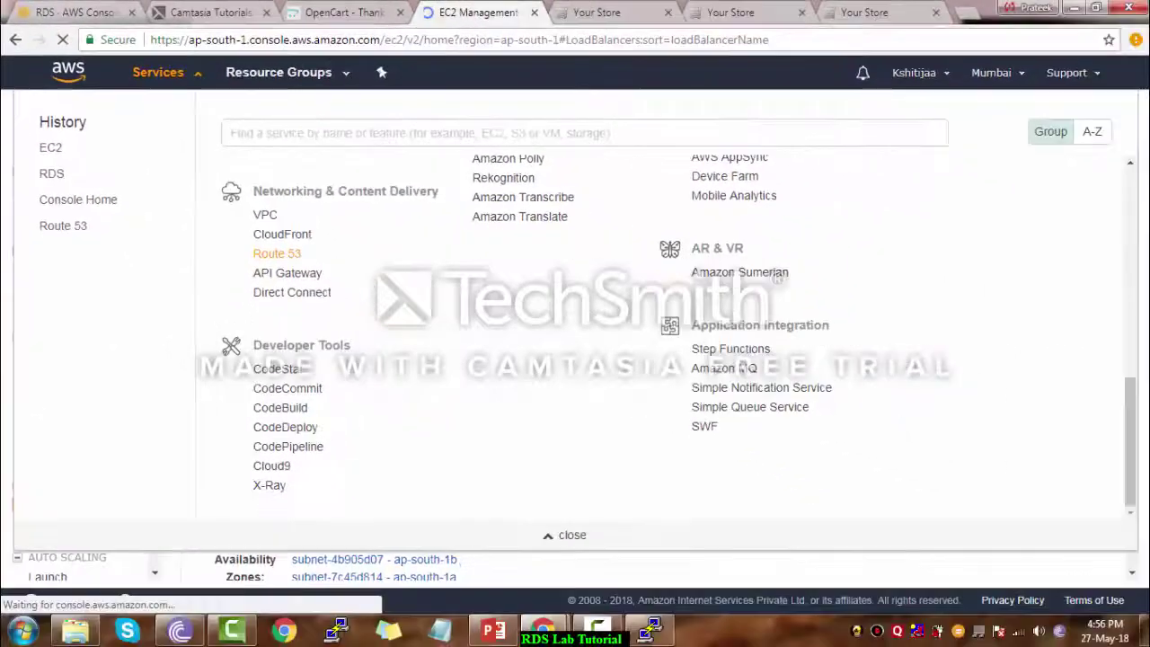
Close the OpenCart tab and create the public hosted zone kshitija.website
click(400, 12)
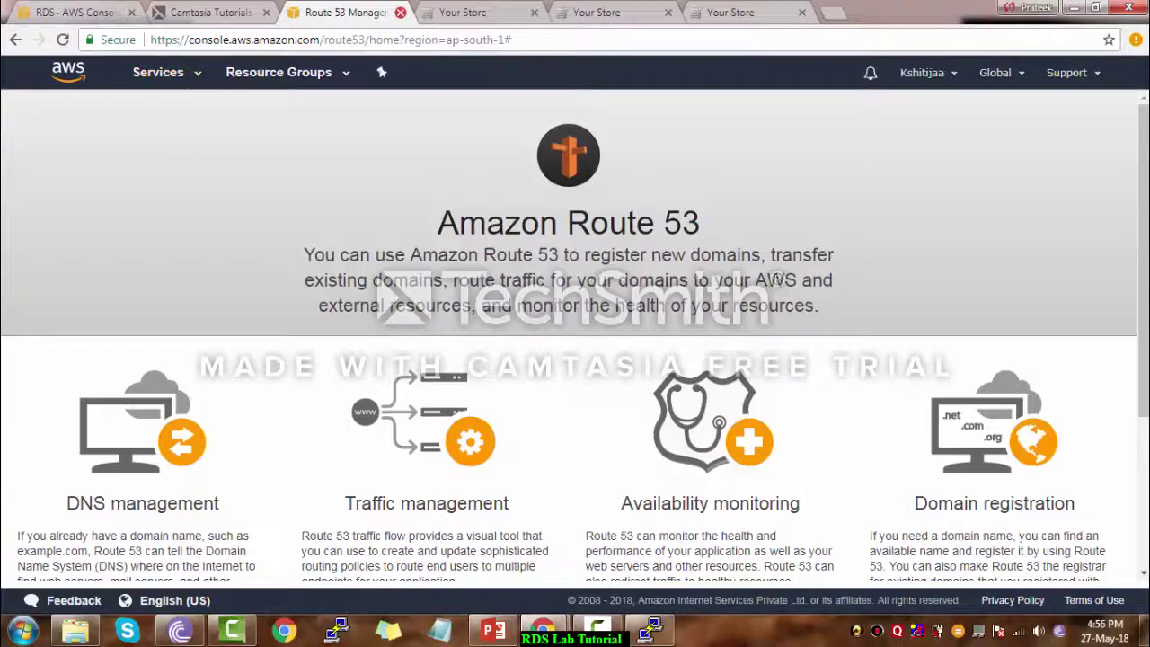
scroll(575, 337, down, 2)
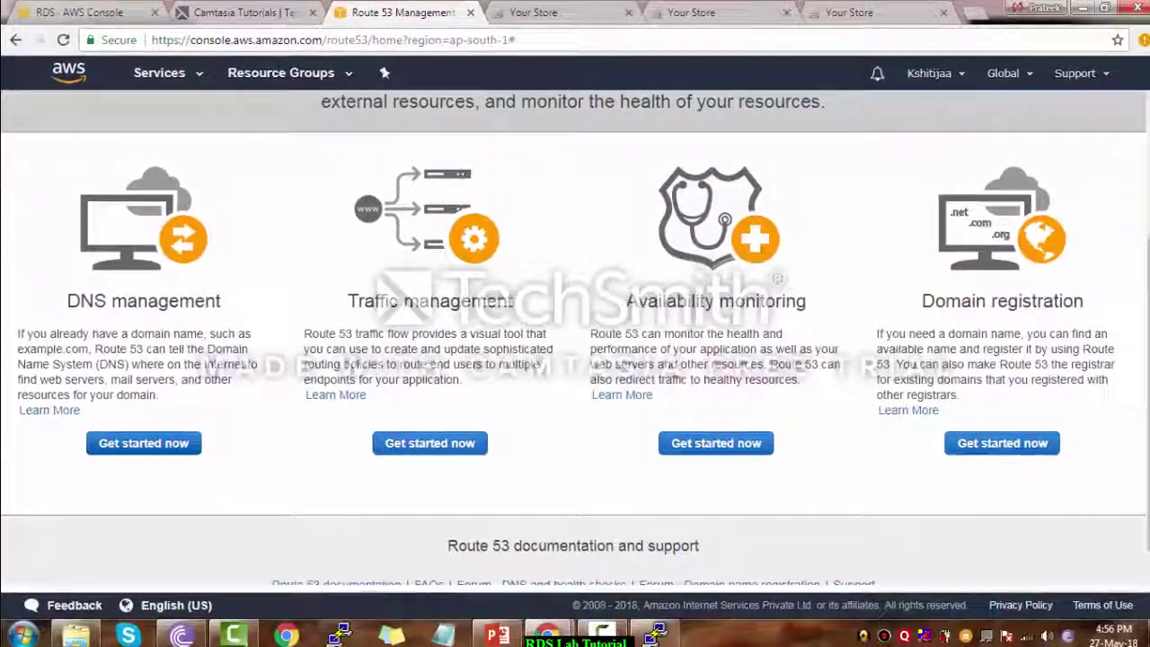
click(144, 443)
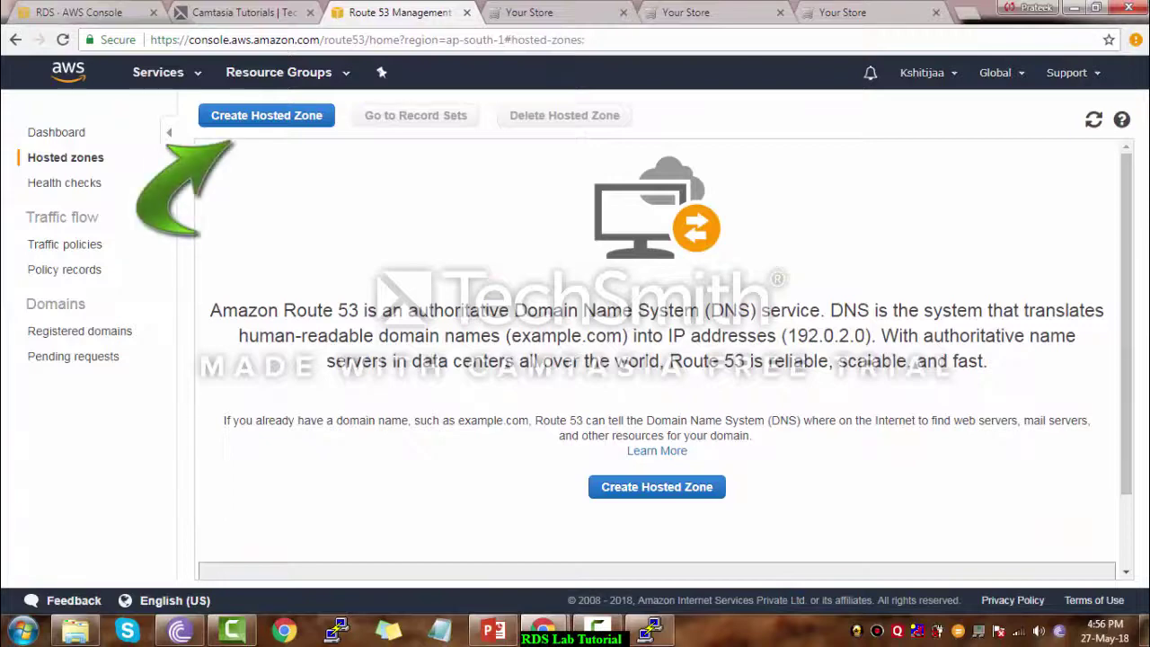
click(657, 487)
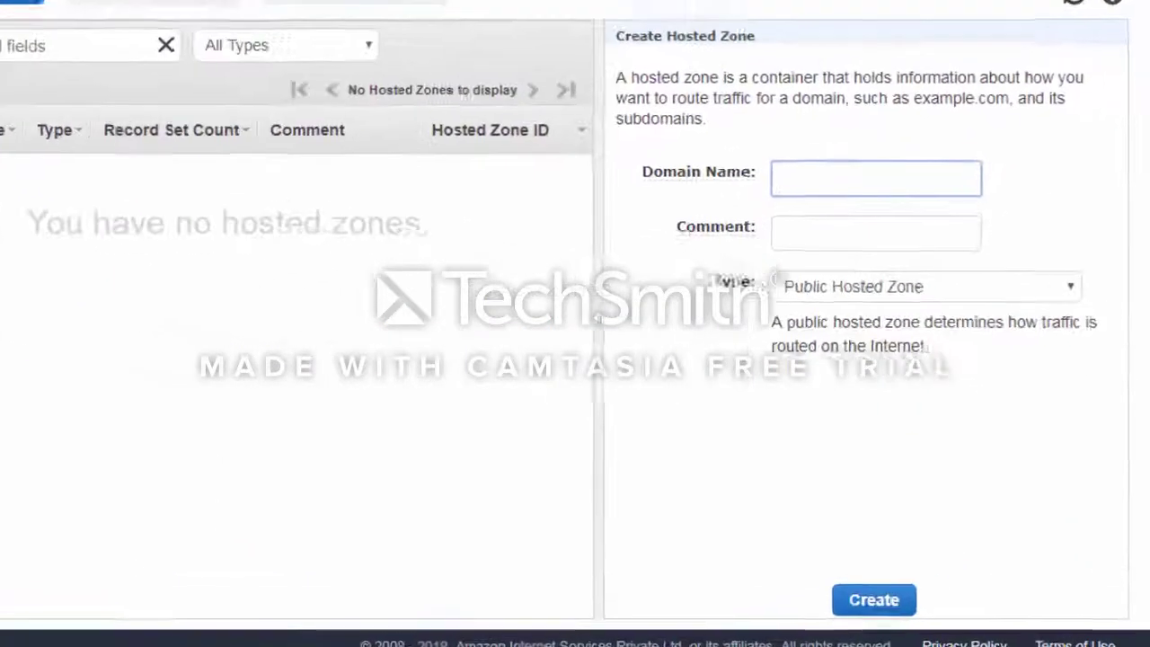
text(kshitija.website)
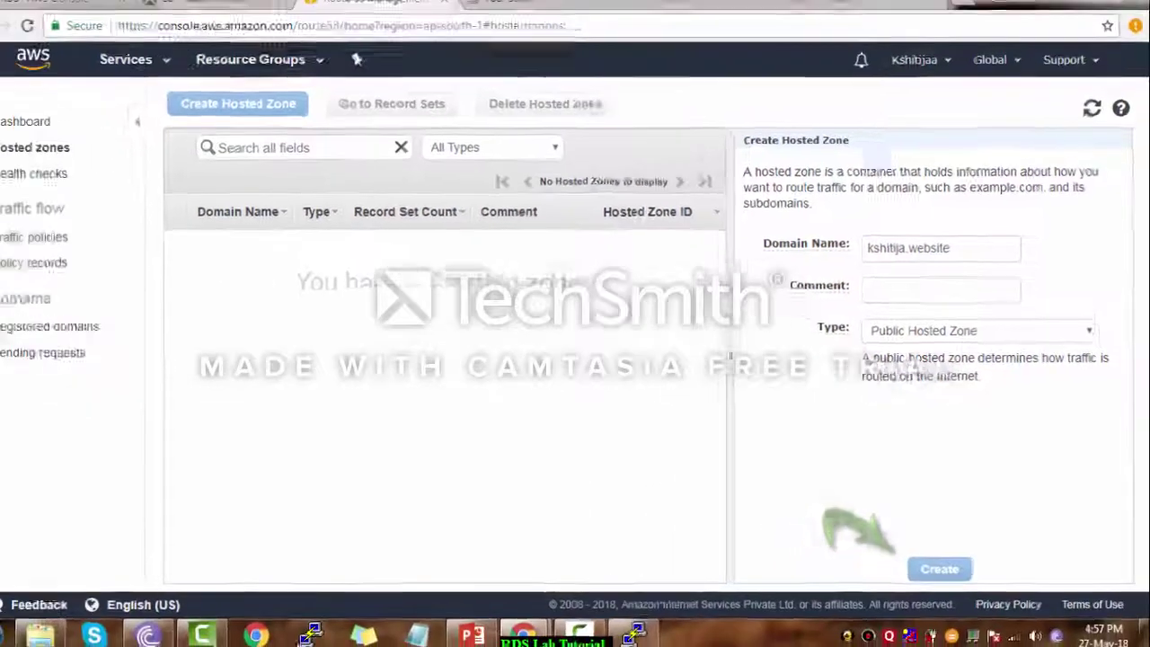
click(848, 612)
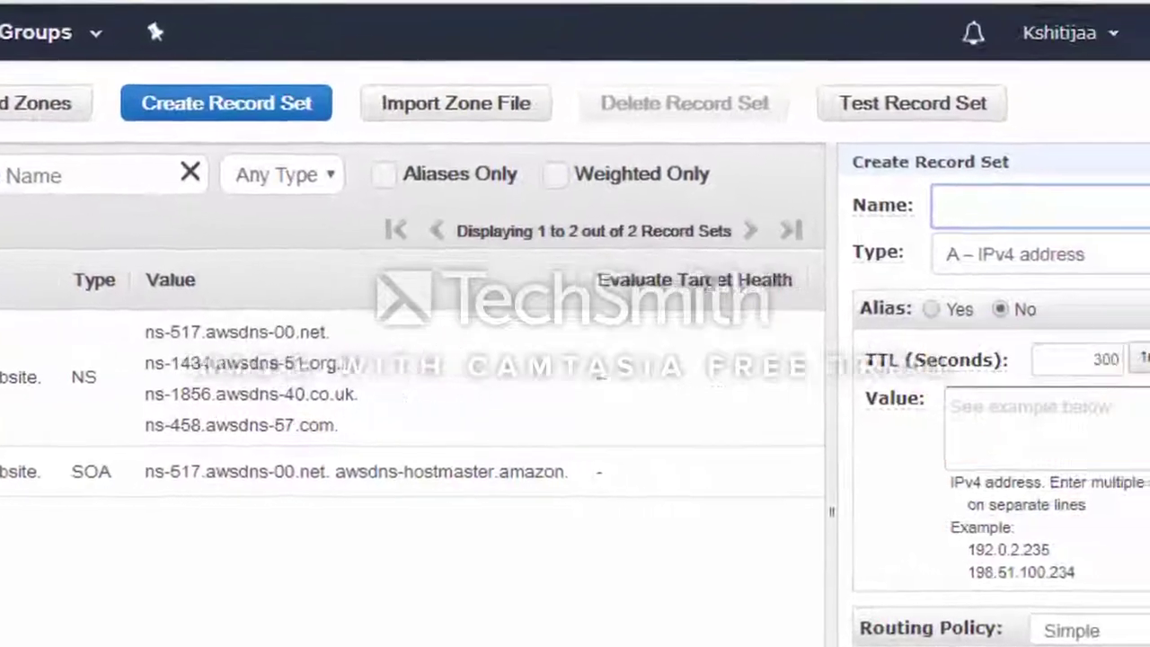
Make the www record an alias pointing to the load-bal load balancer
click(888, 304)
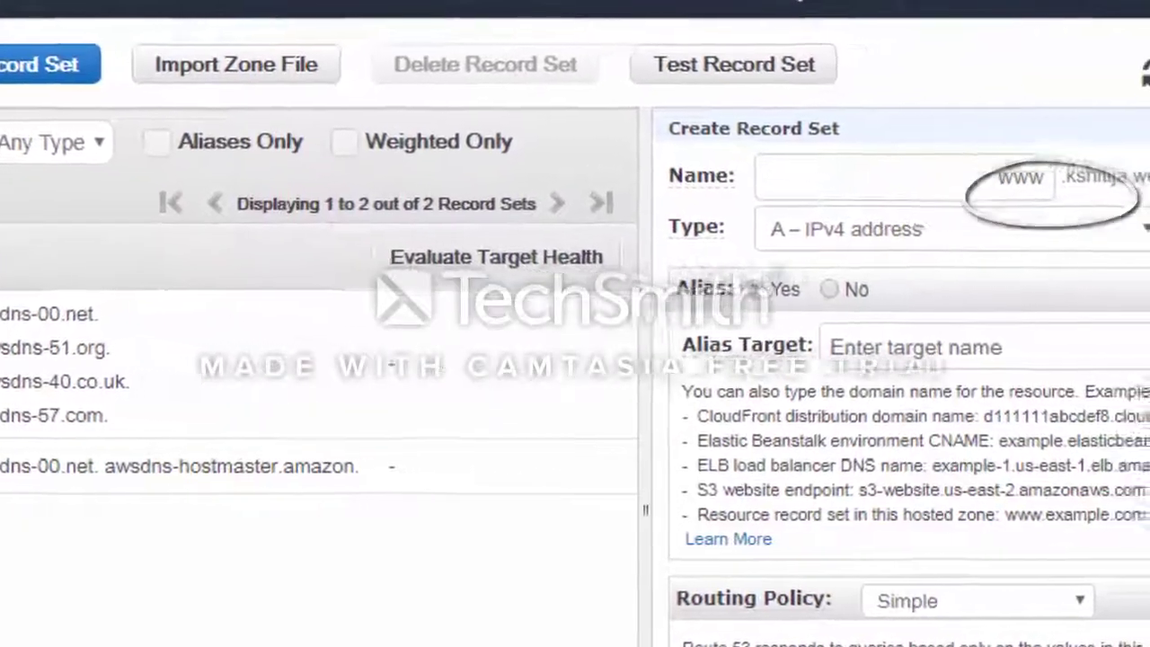
click(1034, 358)
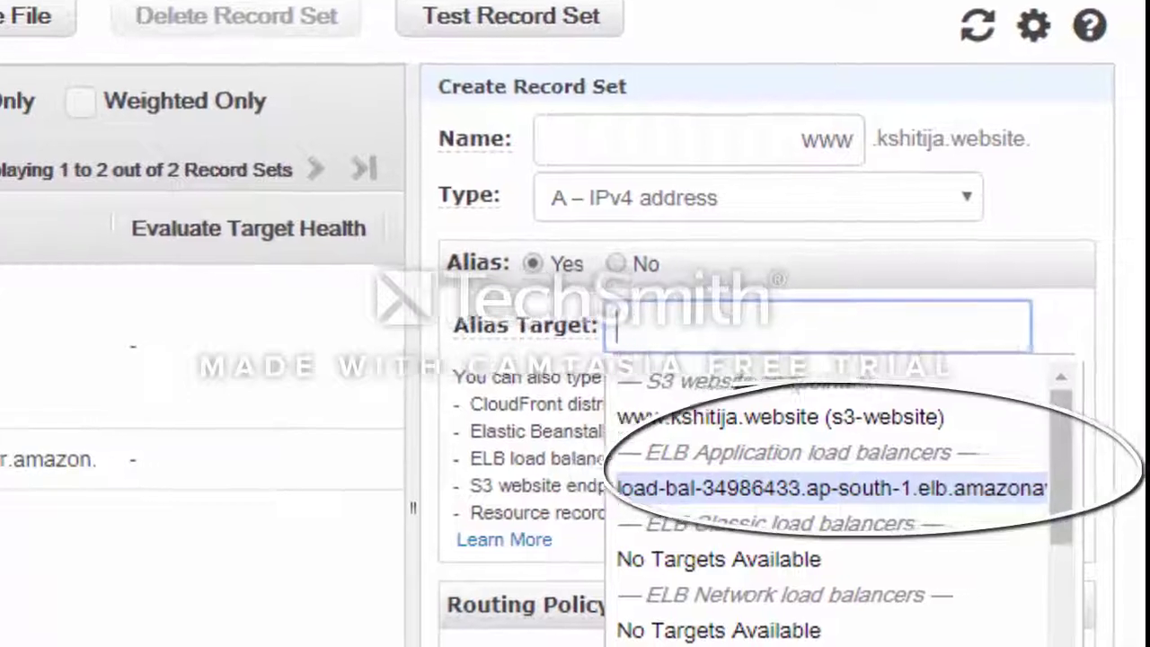
click(831, 489)
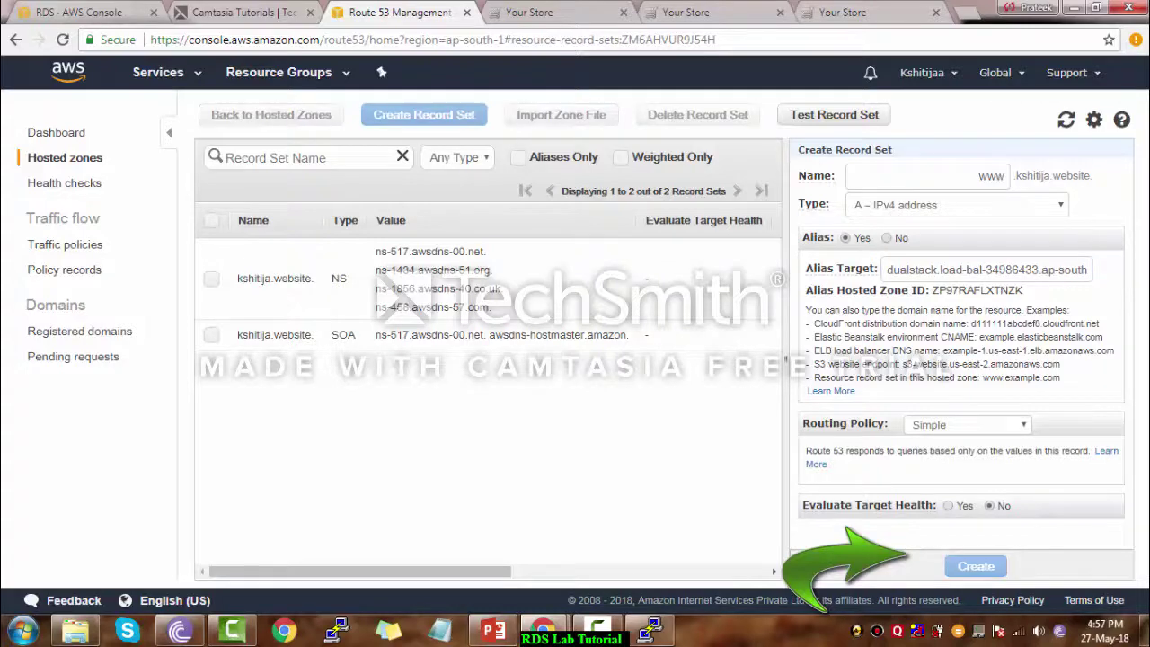
Select and copy the zone's four NS record name server values into a sticky note
drag(403, 251, 486, 307)
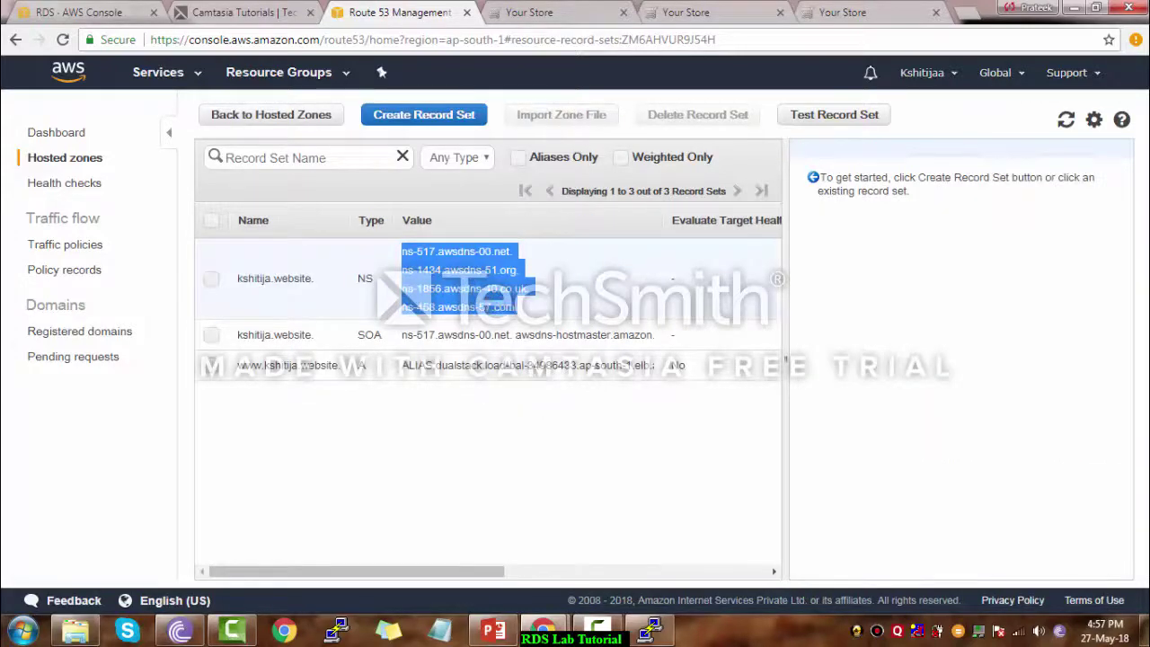
click(520, 307)
click(960, 312)
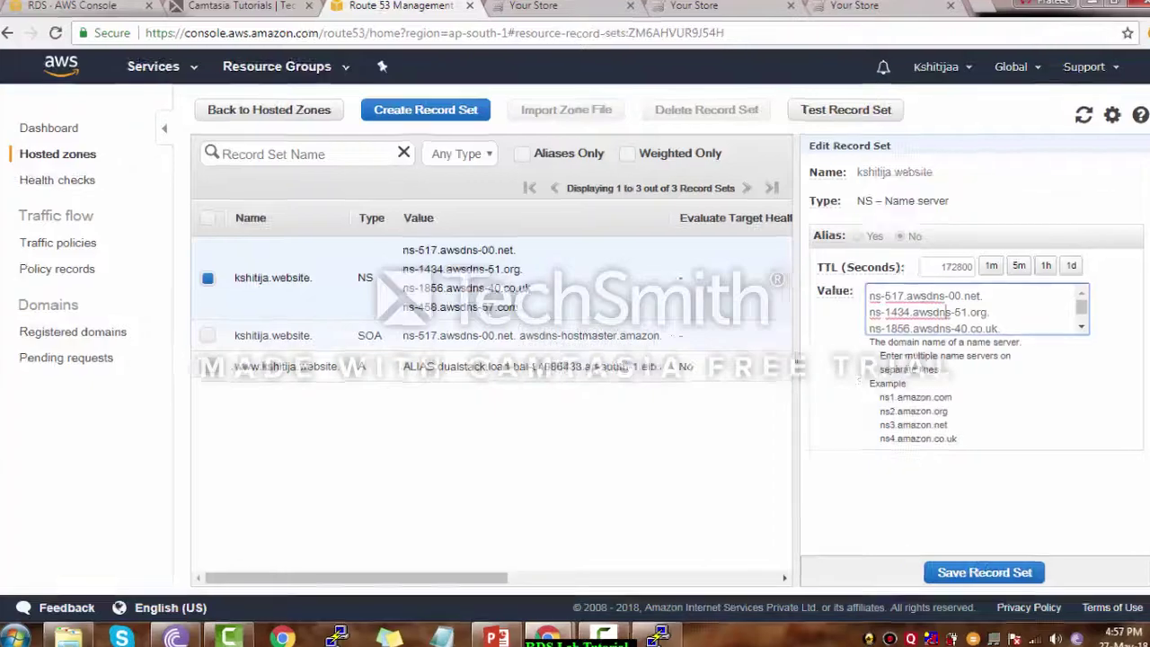
key(ctrl+a)
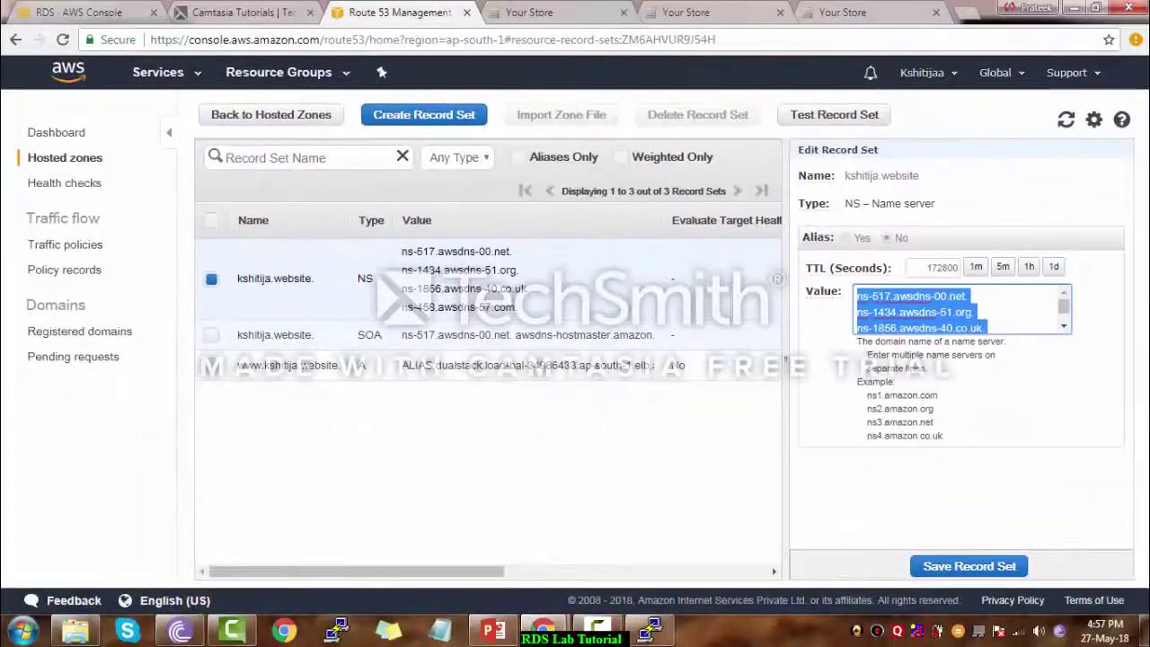
click(389, 631)
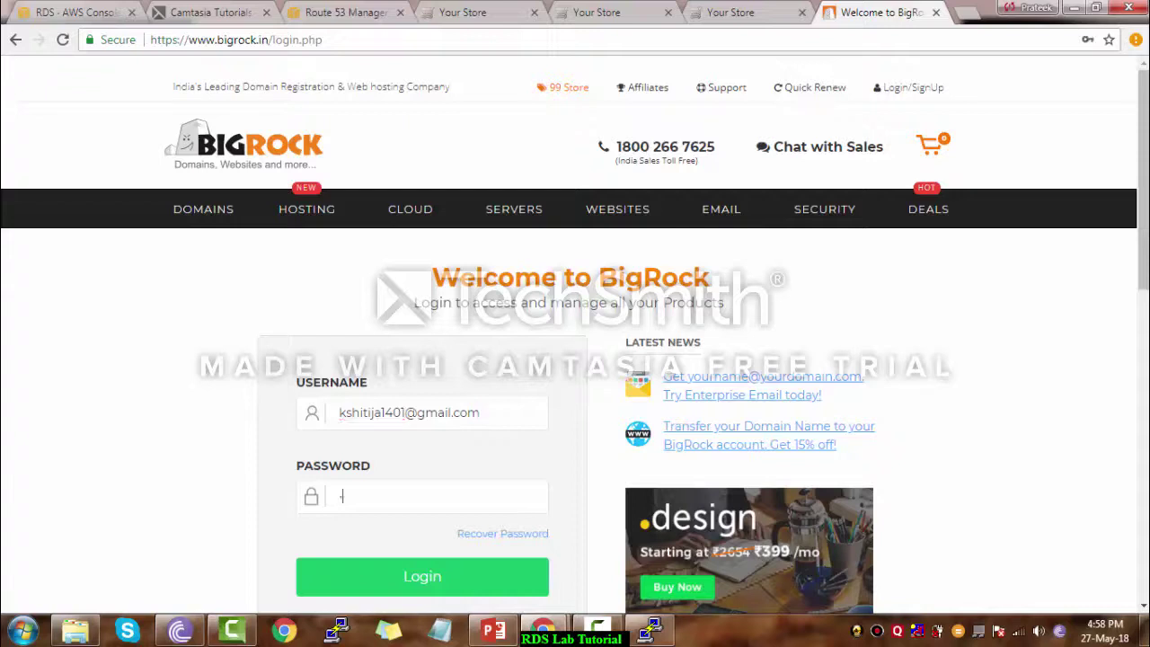
Log in to BigRock and go to the kshitija.website domain's management page
key(Return)
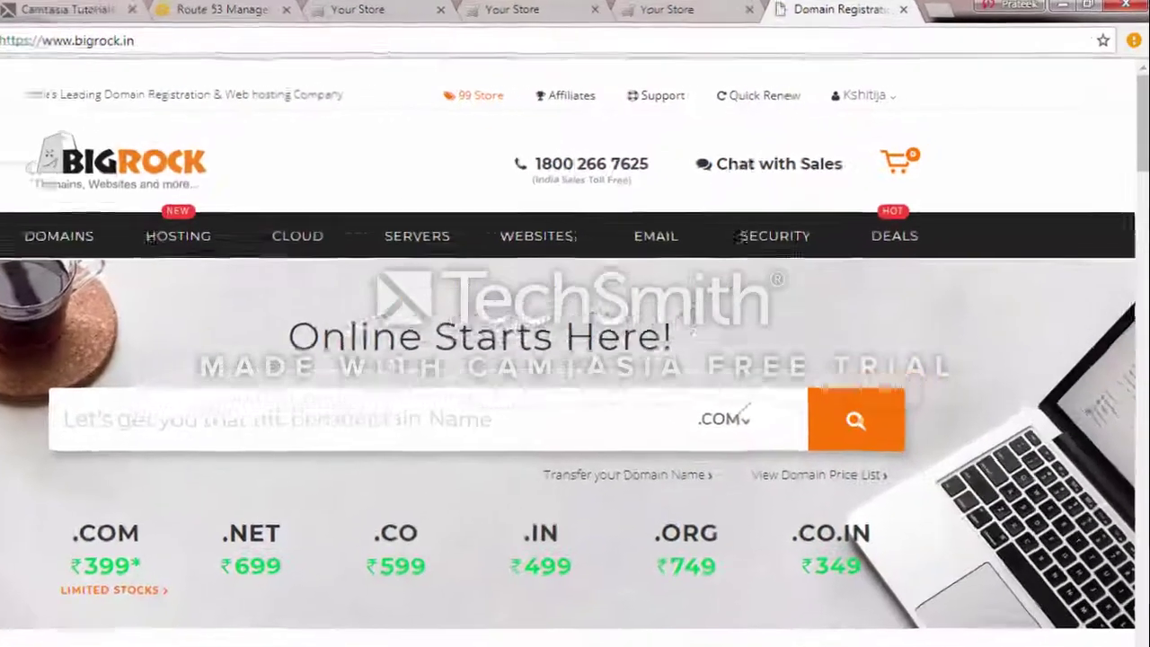
mouse_move(865, 96)
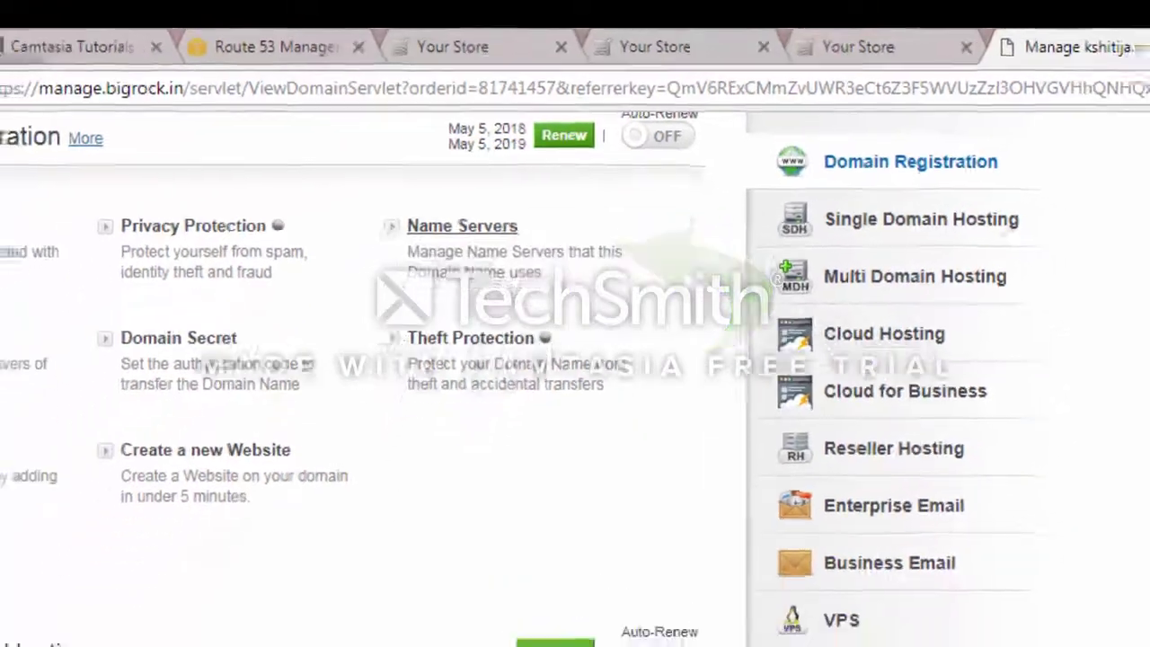
Clear the old name servers and set Name Server 1 to ns-517.awsdns-00.net
click(445, 261)
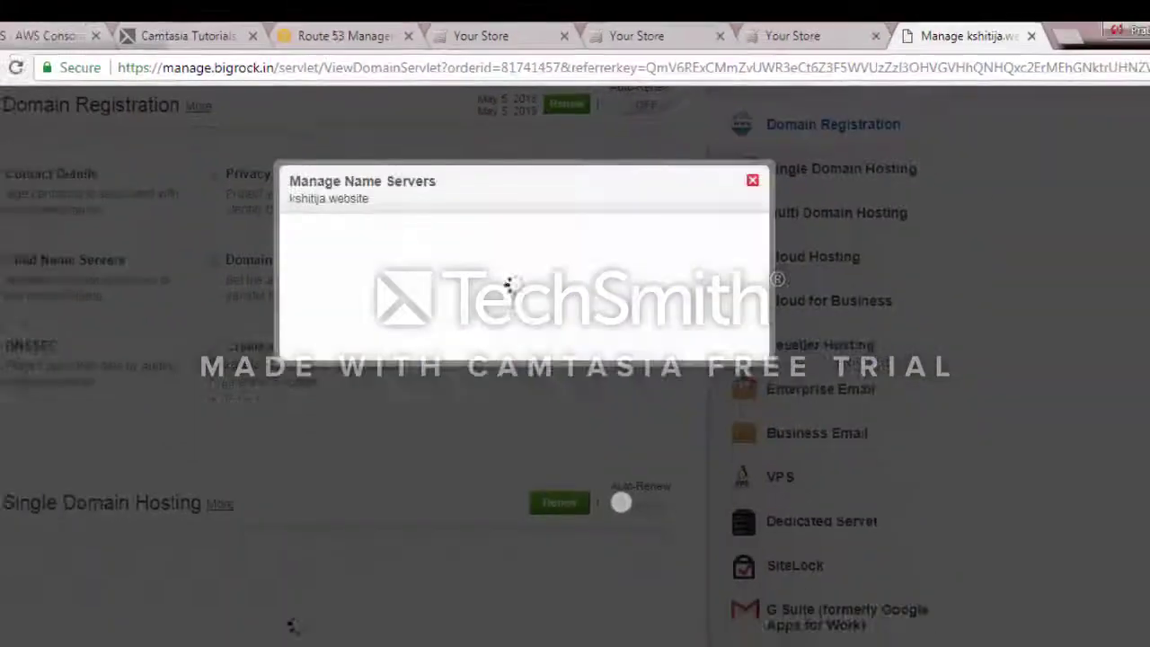
key(BackSpace)
key(Tab)
key(BackSpace)
key(Tab)
key(BackSpace)
key(Tab)
key(BackSpace)
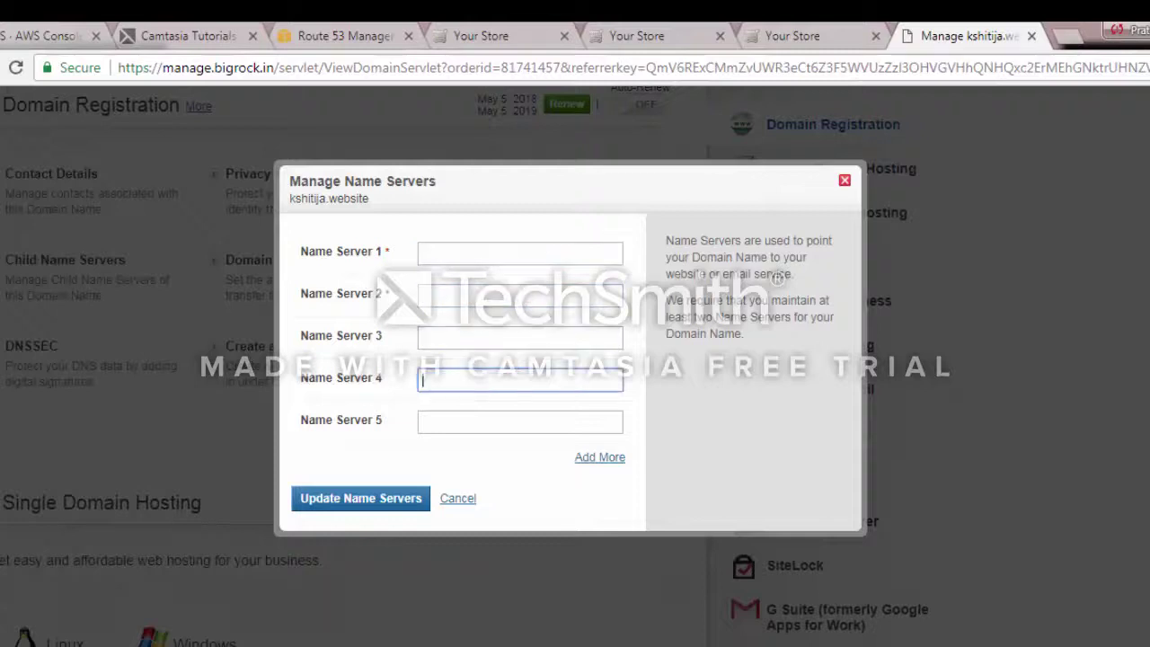
click(519, 253)
key(ctrl+v)
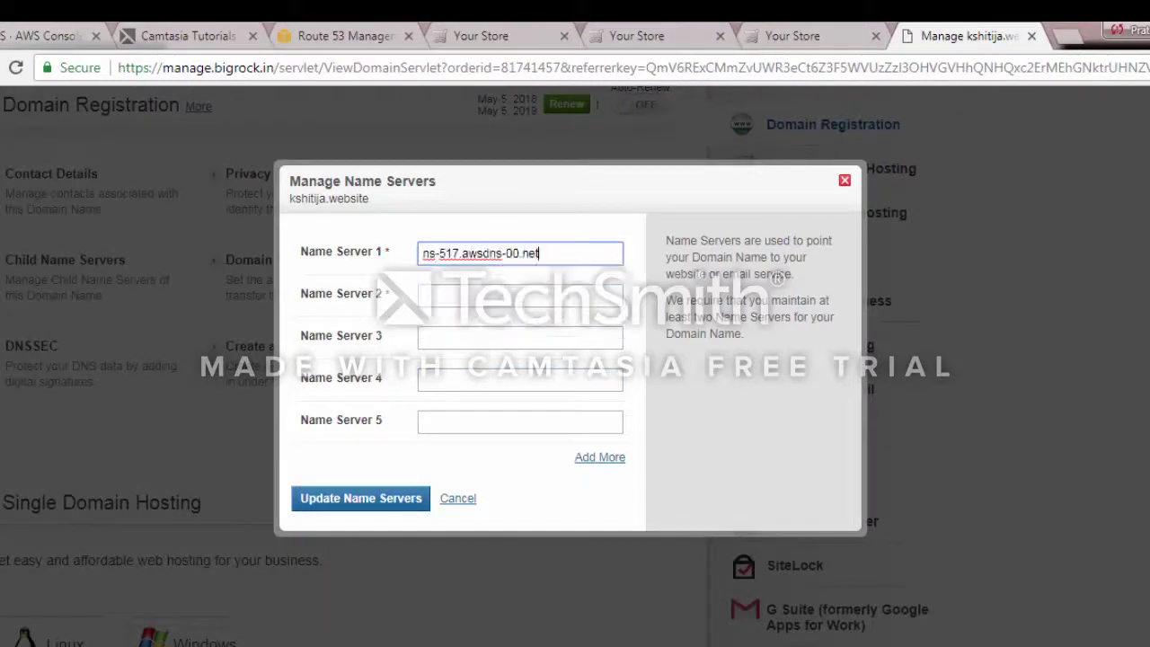
Enter ns-1434.awsdns-51.org and ns-1856.awsdns-40.co.uk as Name Servers 2 and 3
click(519, 296)
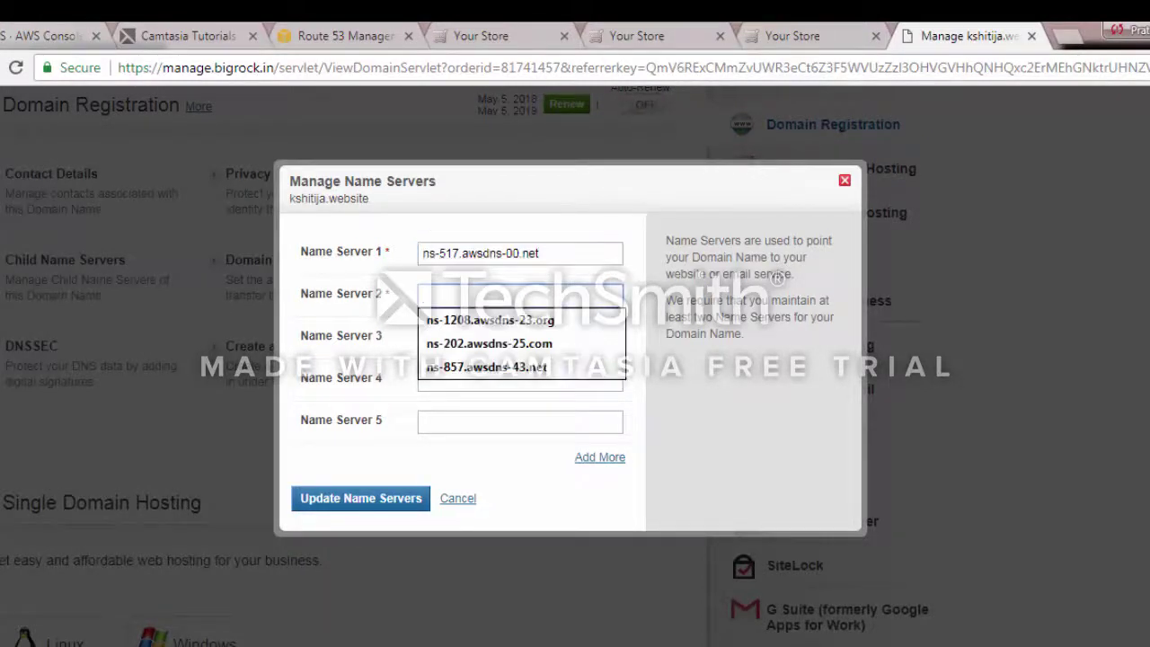
key(alt+Tab)
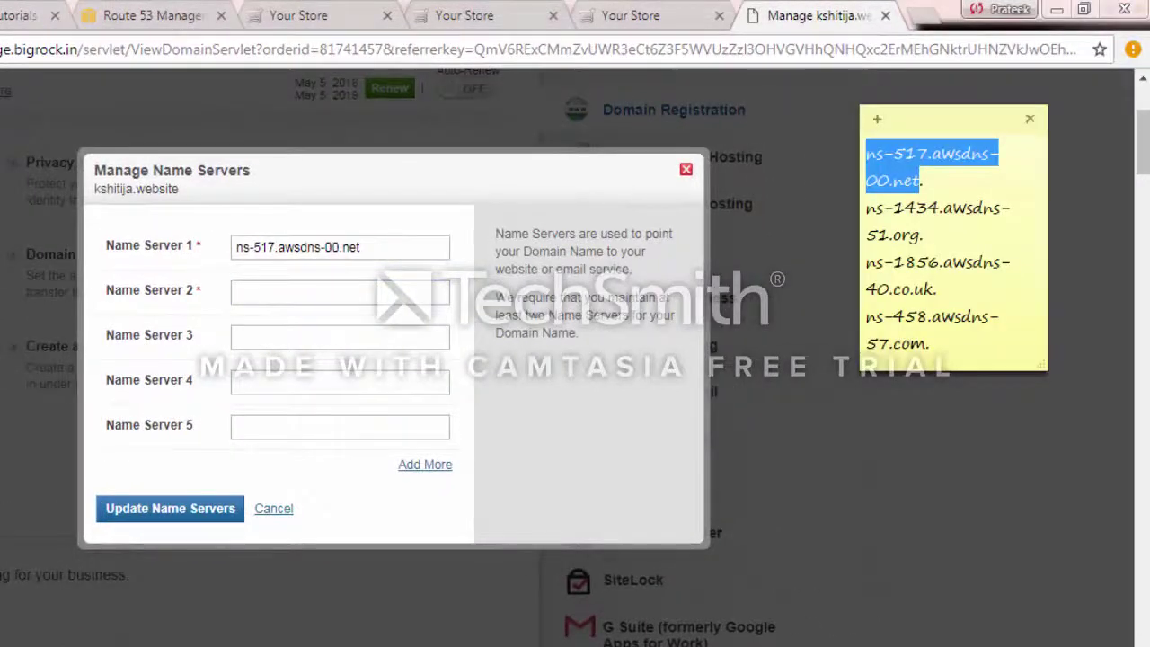
drag(866, 208, 911, 235)
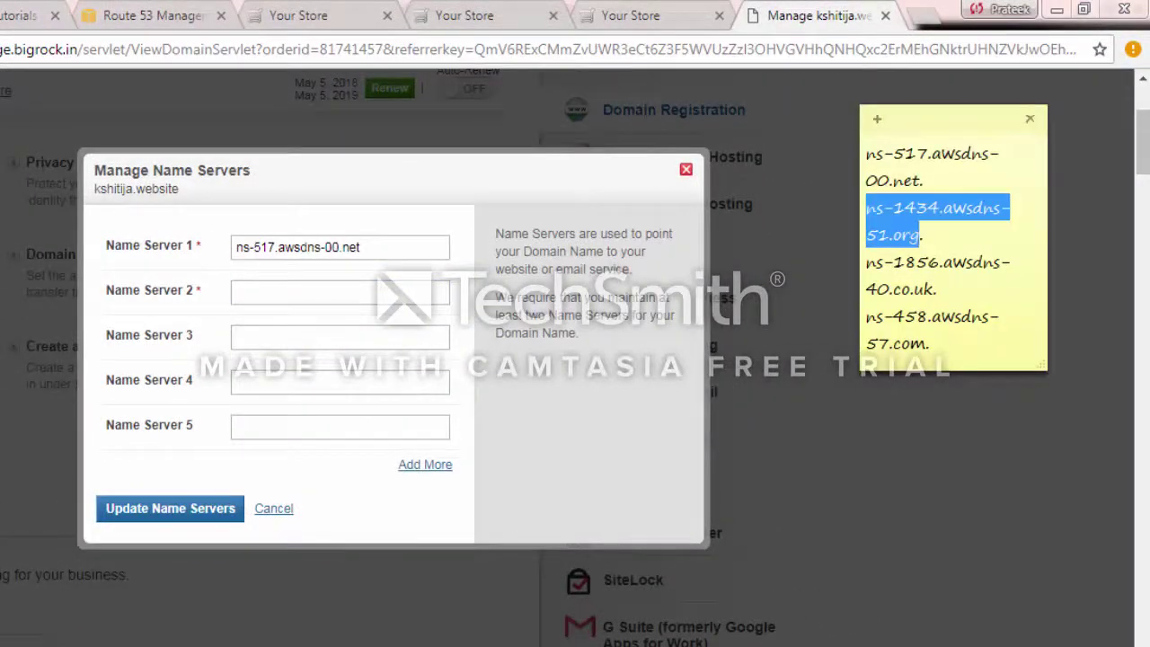
key(ctrl+c)
key(alt+Tab)
key(ctrl+v)
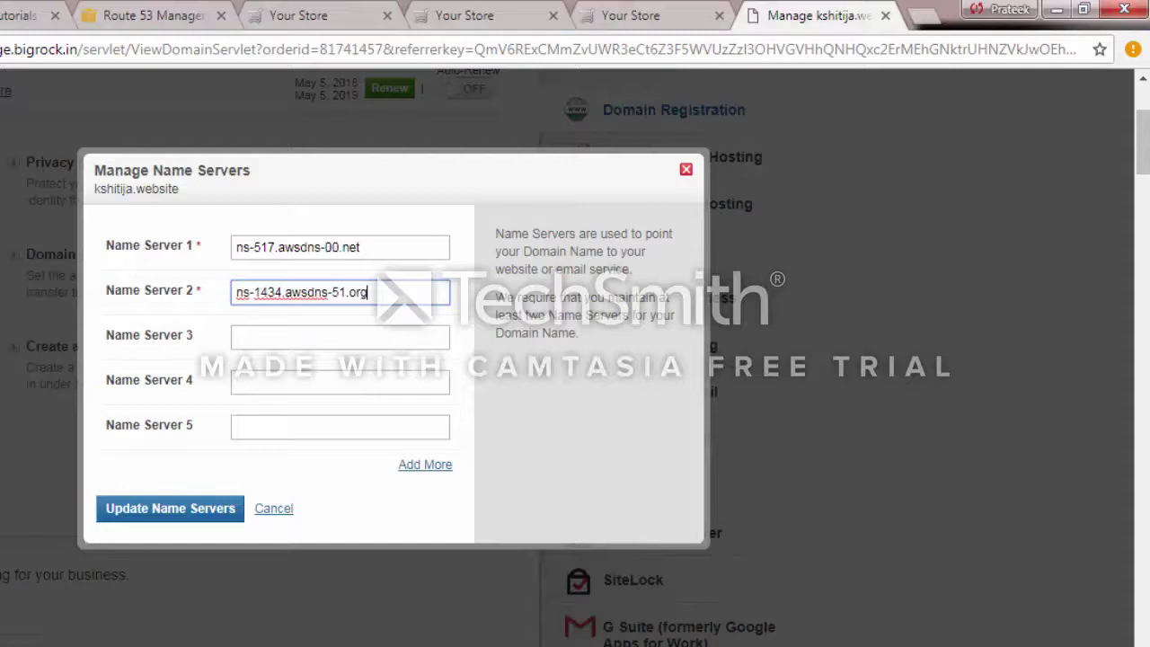
click(306, 338)
key(ctrl+v)
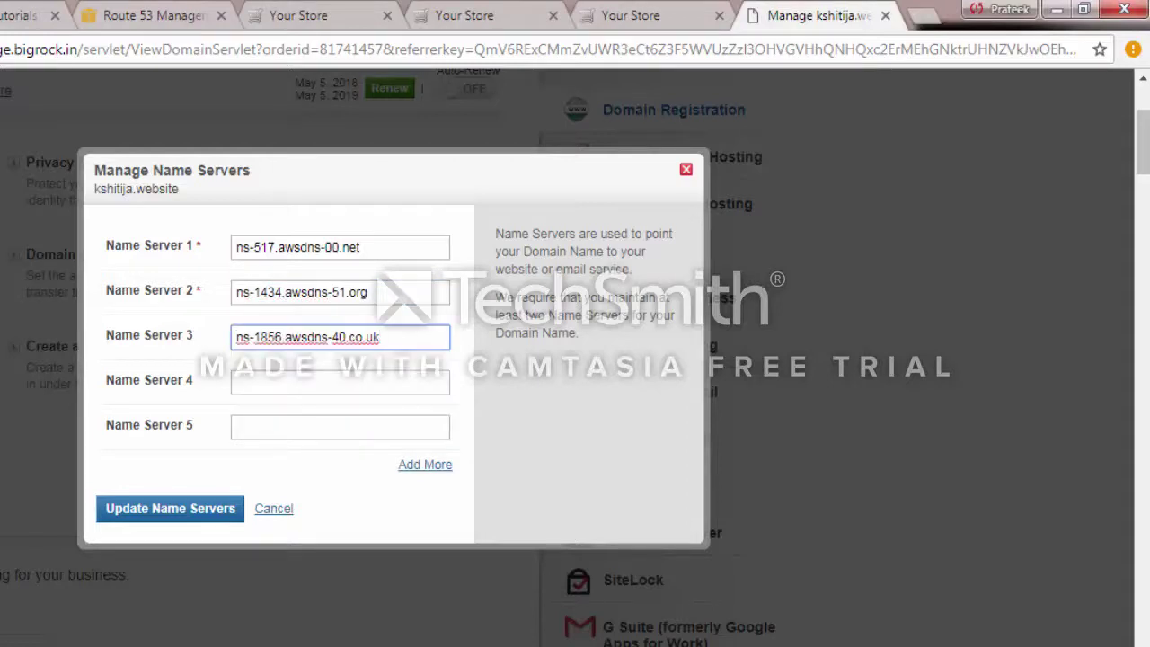
Enter ns-458.awsdns-57.com as Name Server 4 and update the name servers
click(306, 383)
key(alt+Tab)
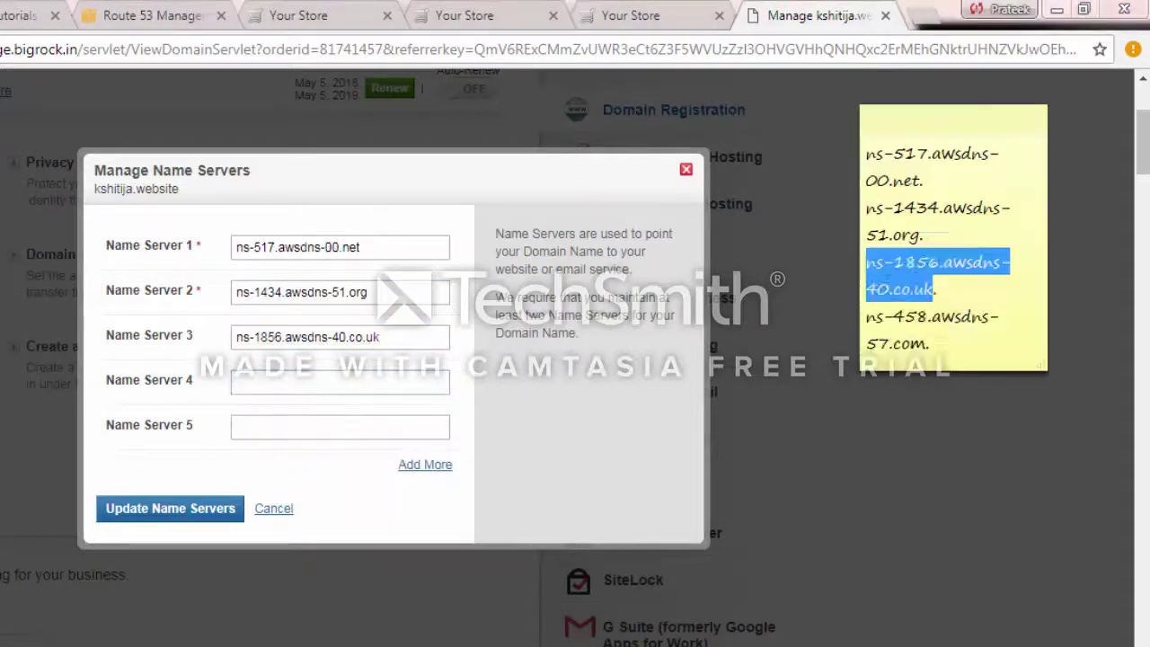
drag(866, 317, 925, 345)
key(ctrl+c)
key(alt+Tab)
key(ctrl+v)
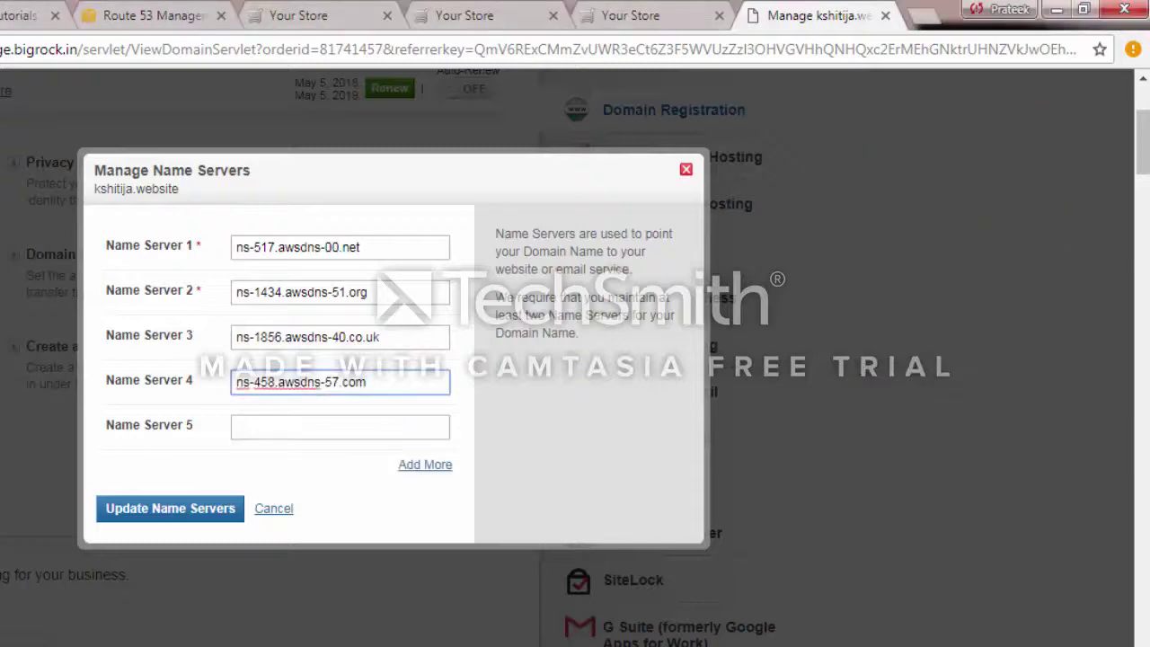
click(171, 508)
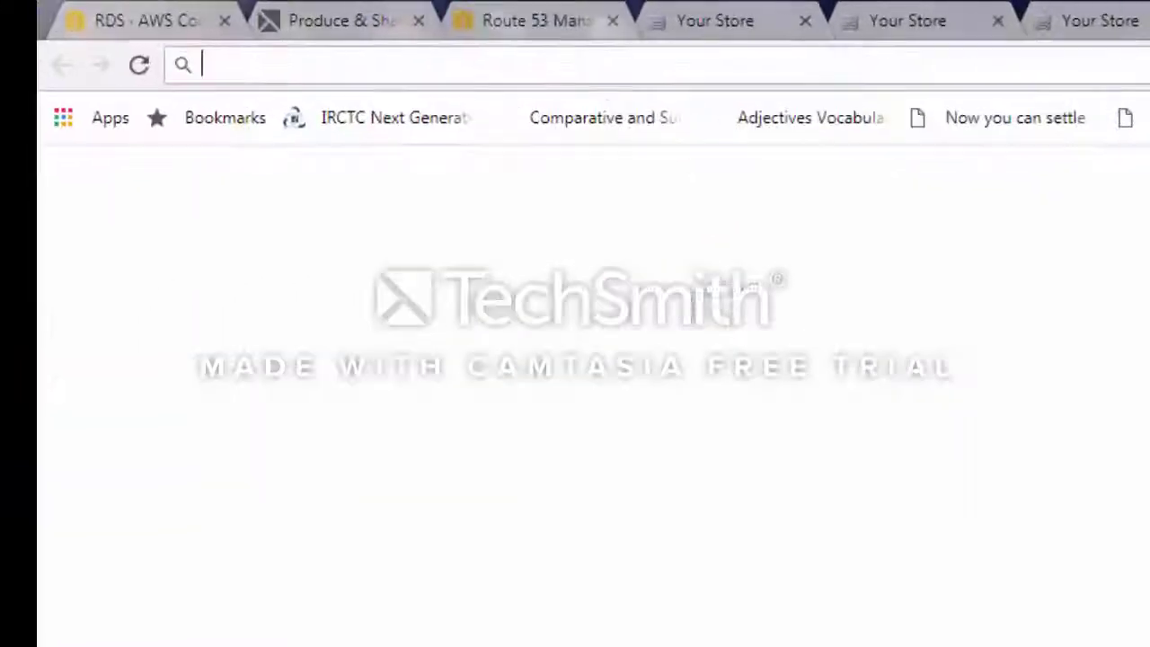
Load kshitija.website in Chrome, then go to its /admin login page
text(kshitija)
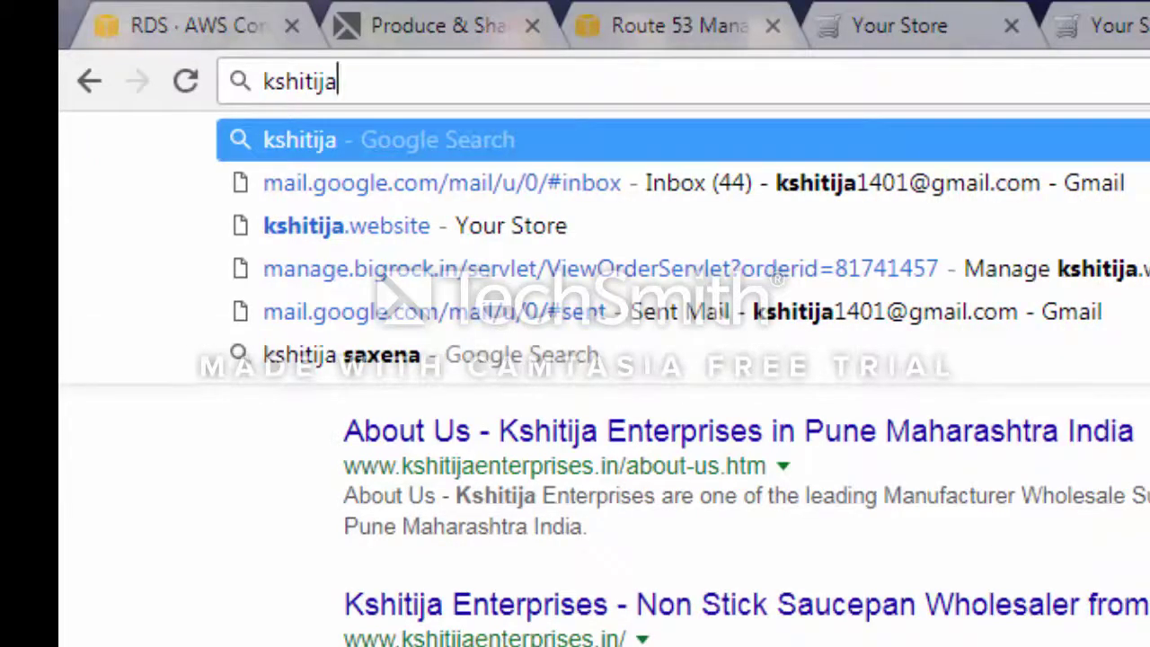
text(.websi)
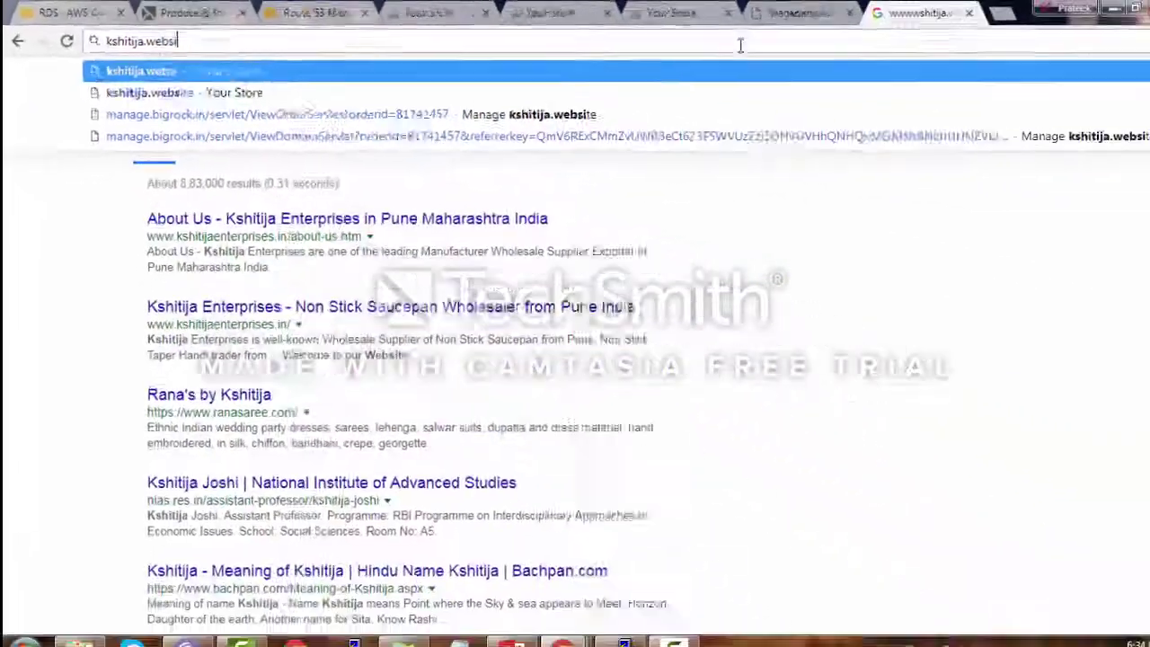
text(te)
key(Return)
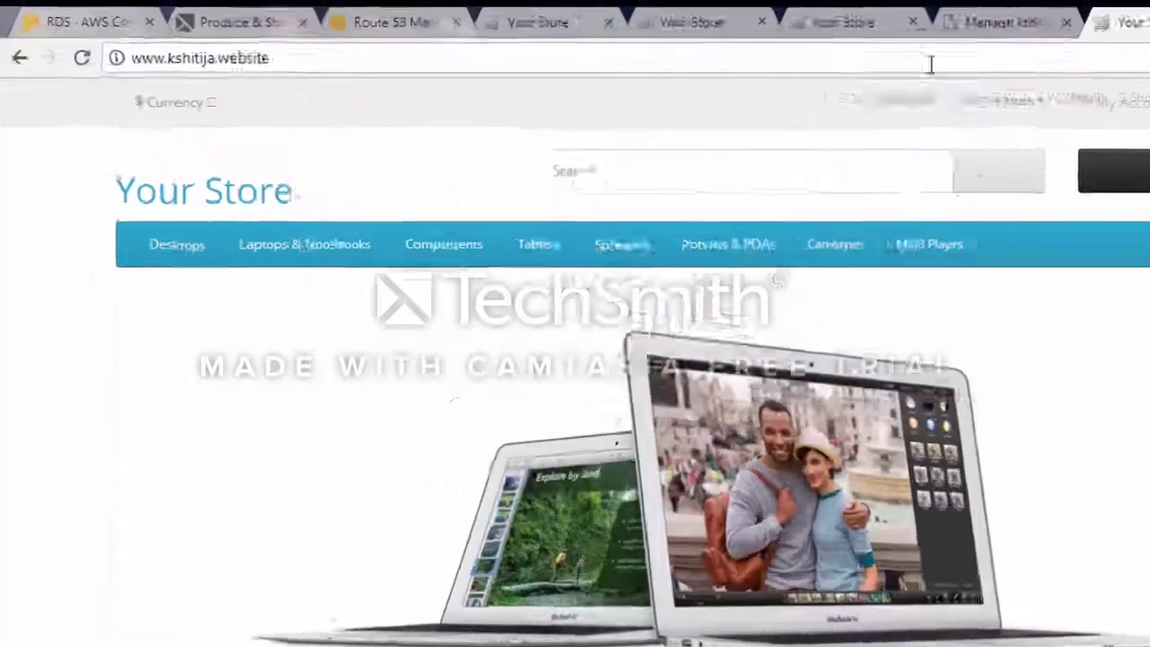
text(\)
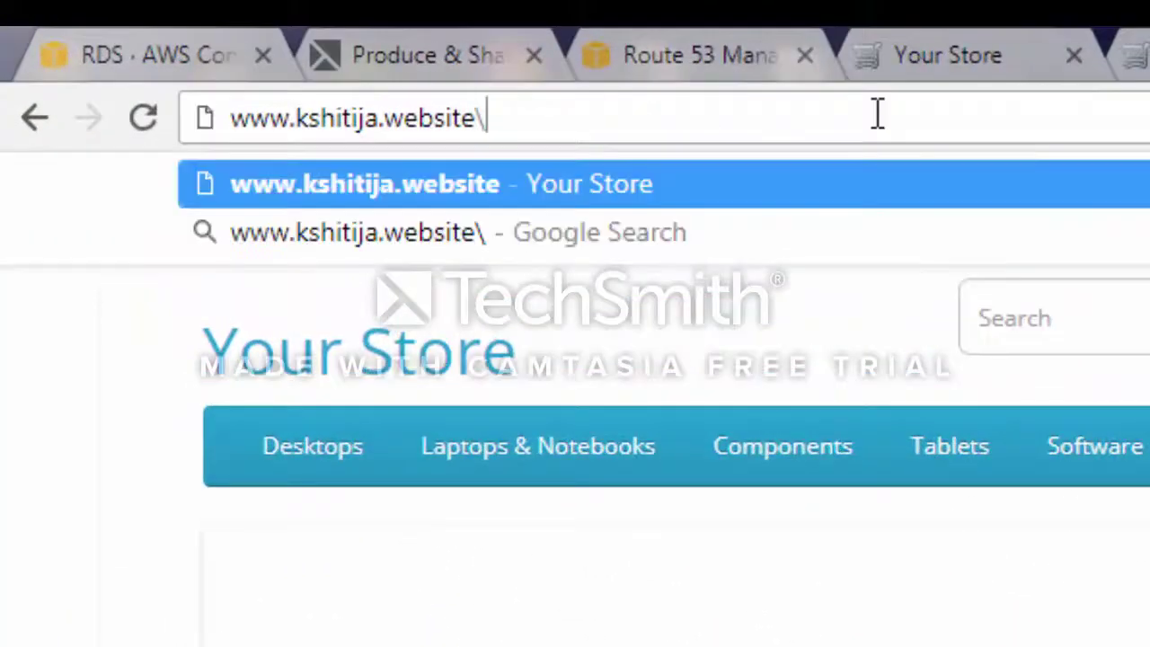
text(admin)
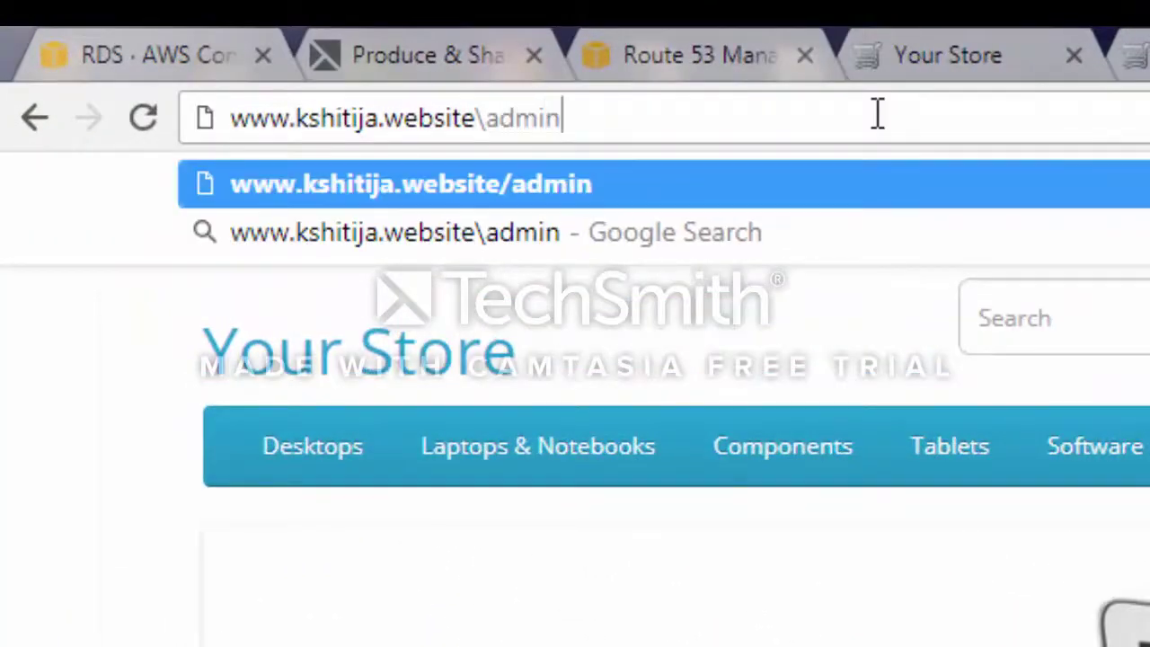
key(Return)
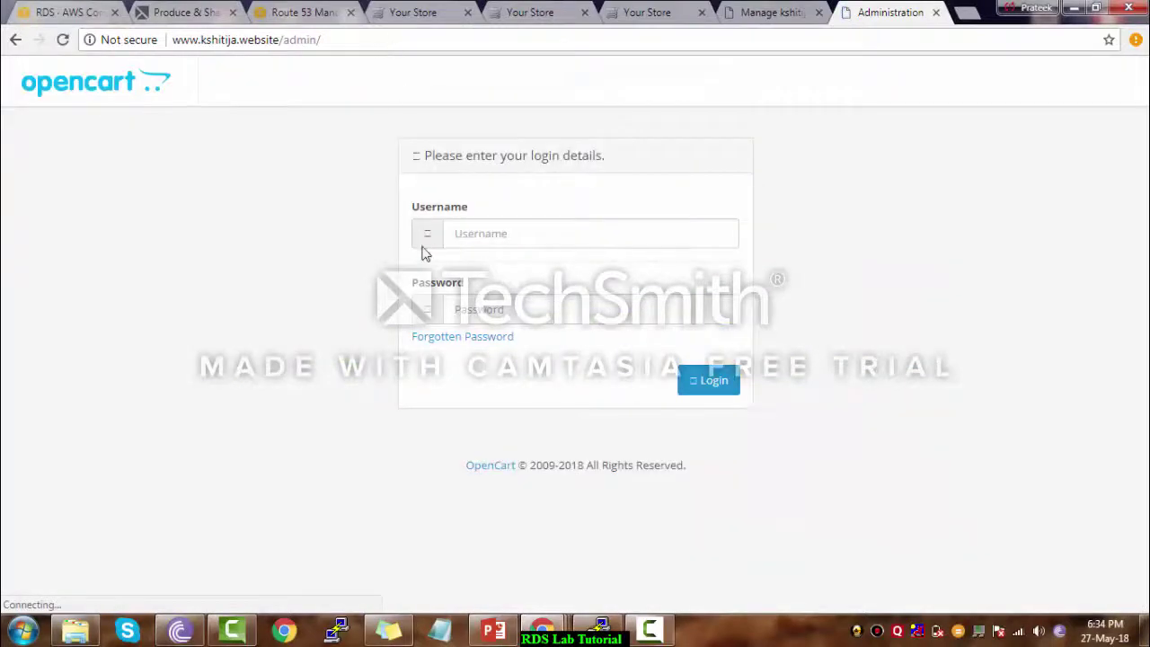
Log in to the OpenCart admin with the admin username and password
click(489, 236)
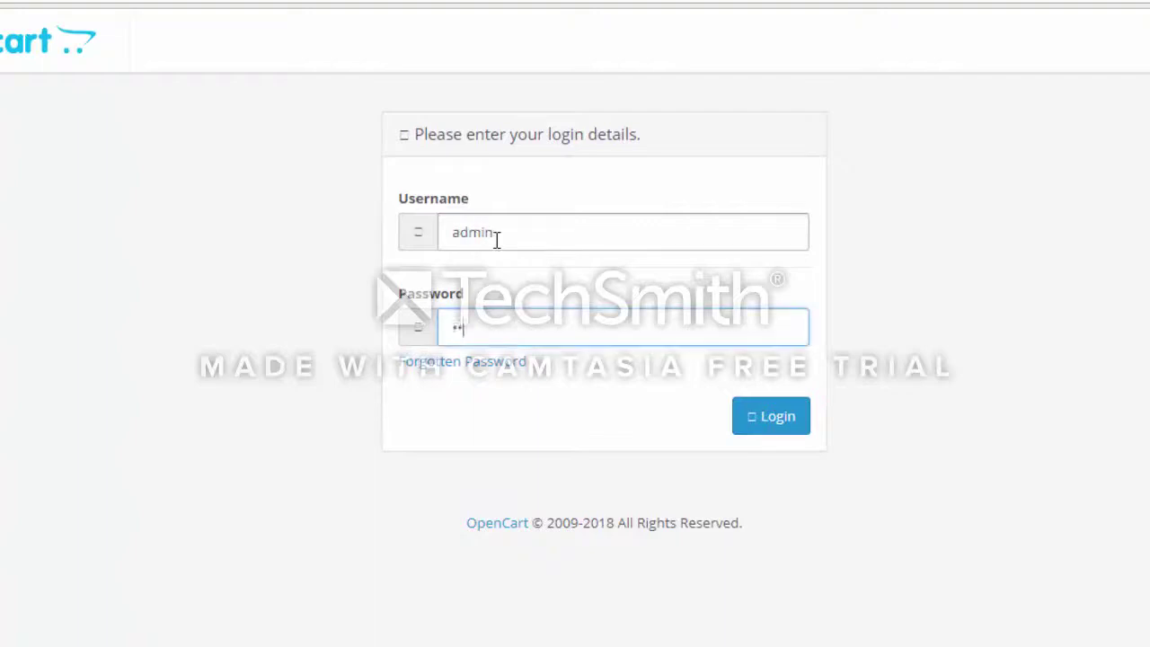
text(admin)
key(Return)
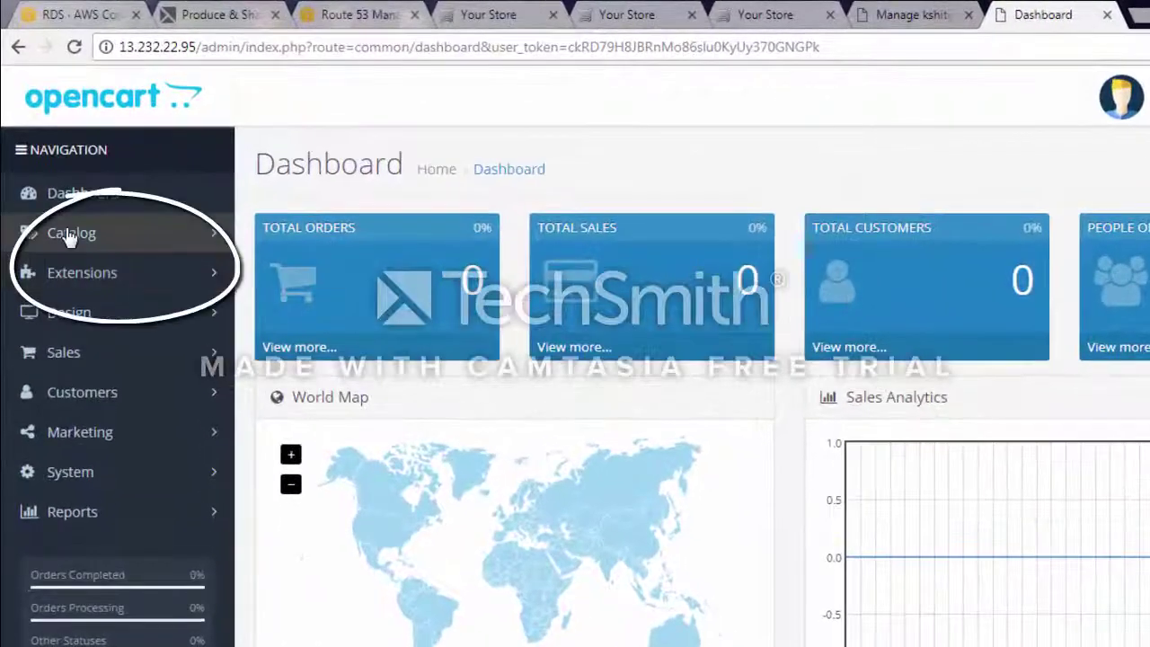
Expand Catalog and go to Categories, then Products
click(70, 234)
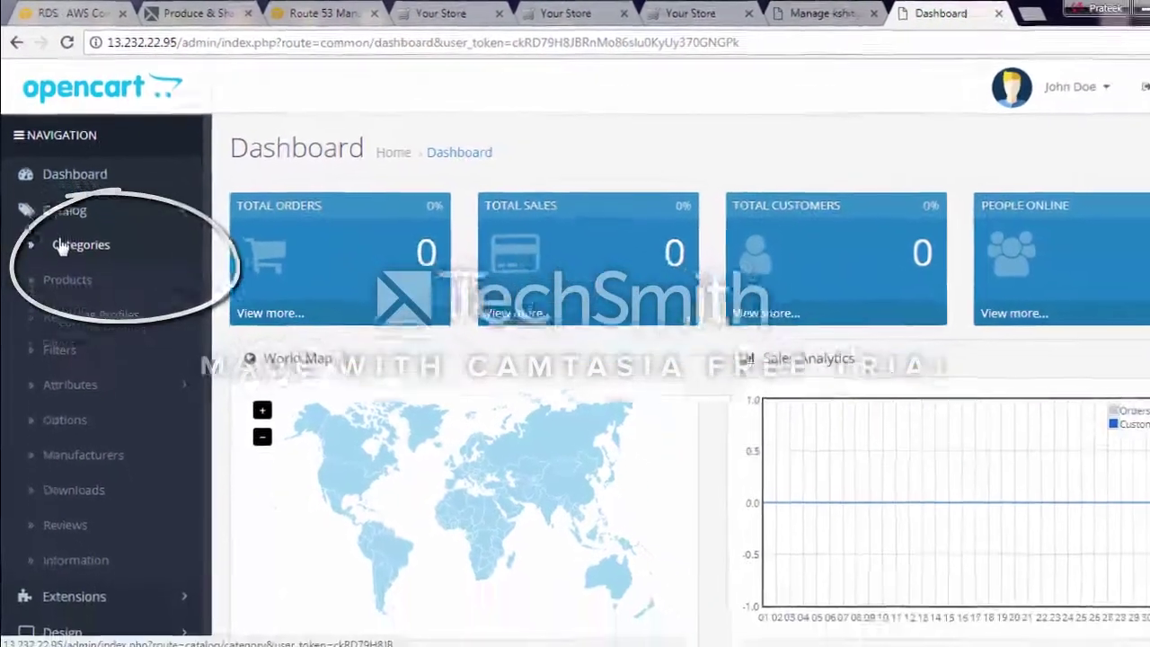
click(61, 249)
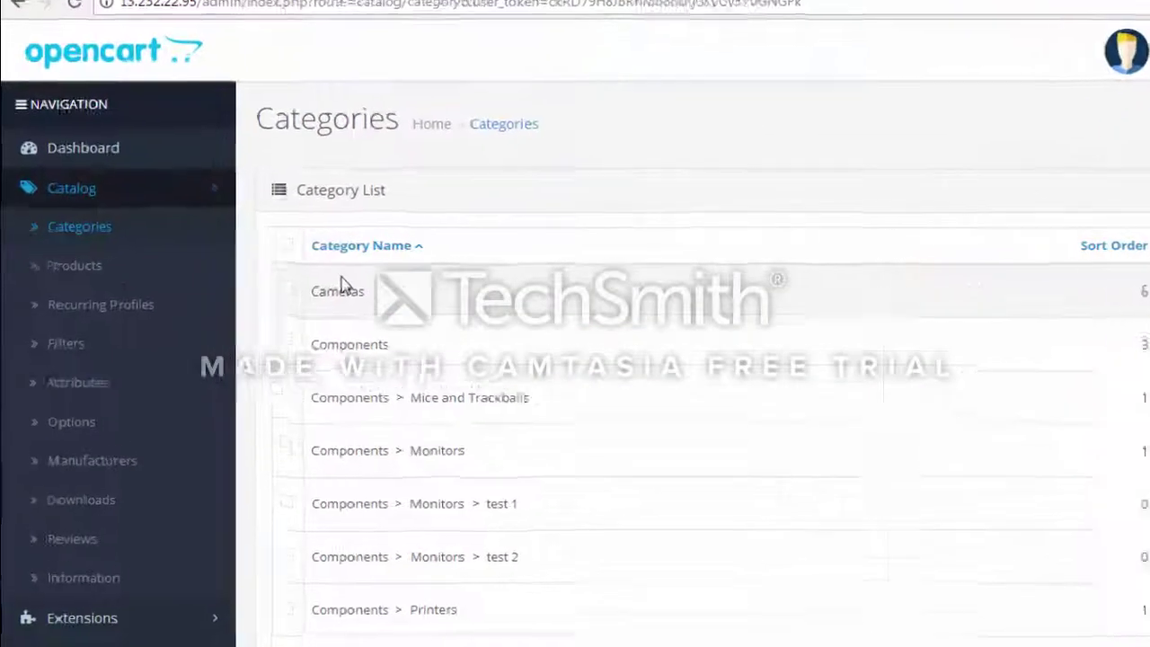
click(115, 278)
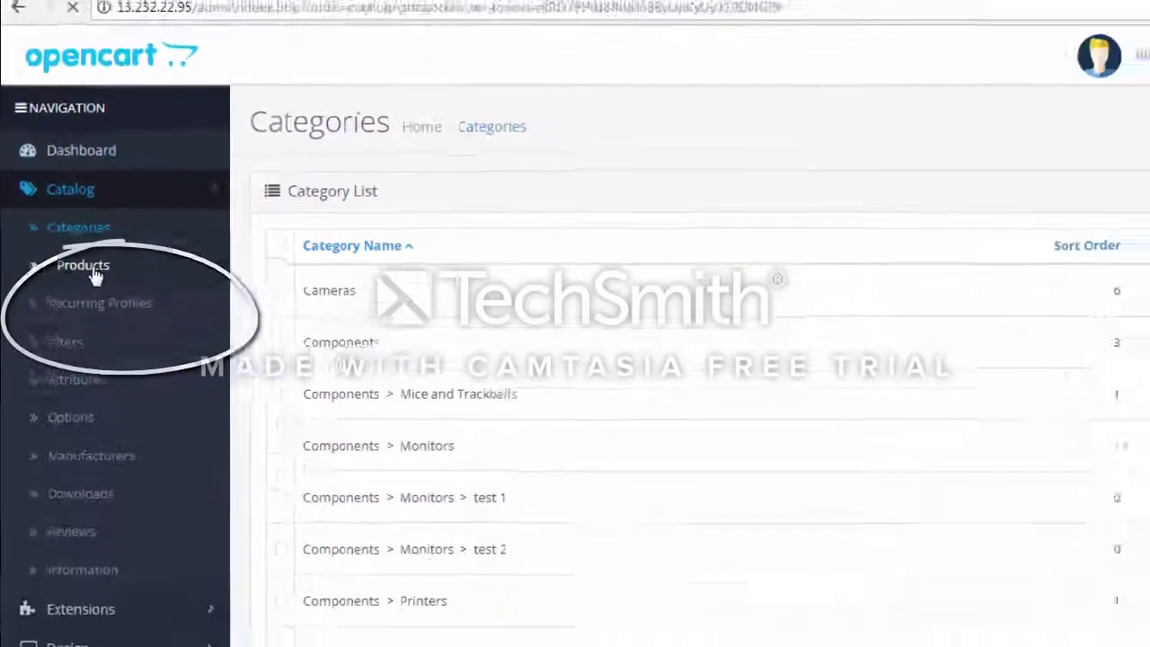